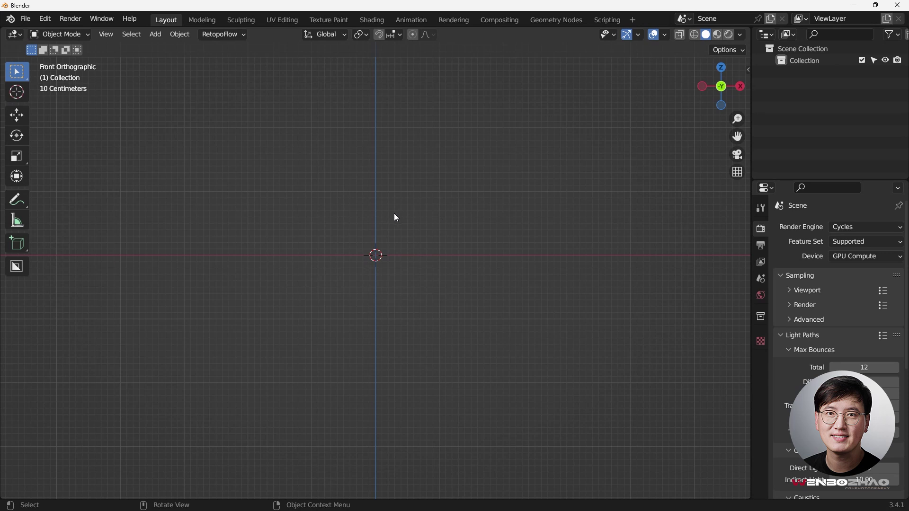
# Add a 2 m plane at the world origin and align it to the front view
pyautogui.hotkey('shift', 'a')
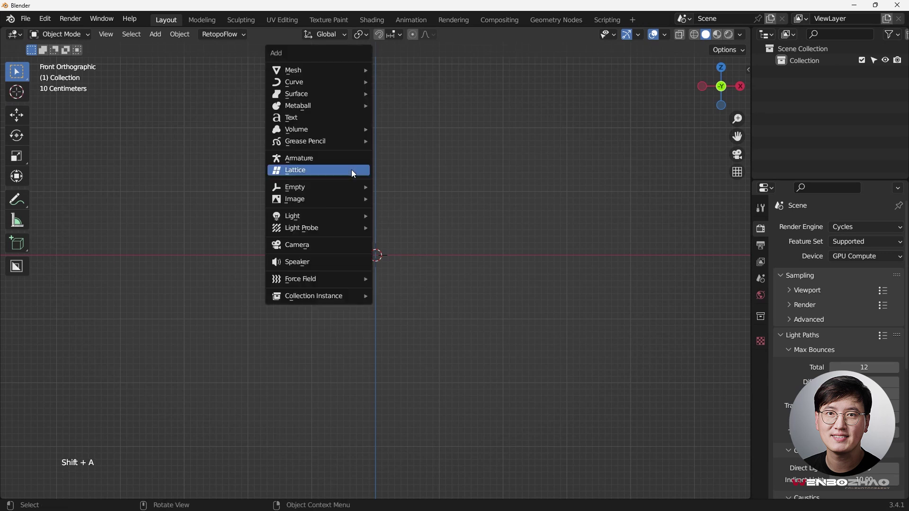
pyautogui.moveTo(362, 79)
pyautogui.moveTo(326, 71)
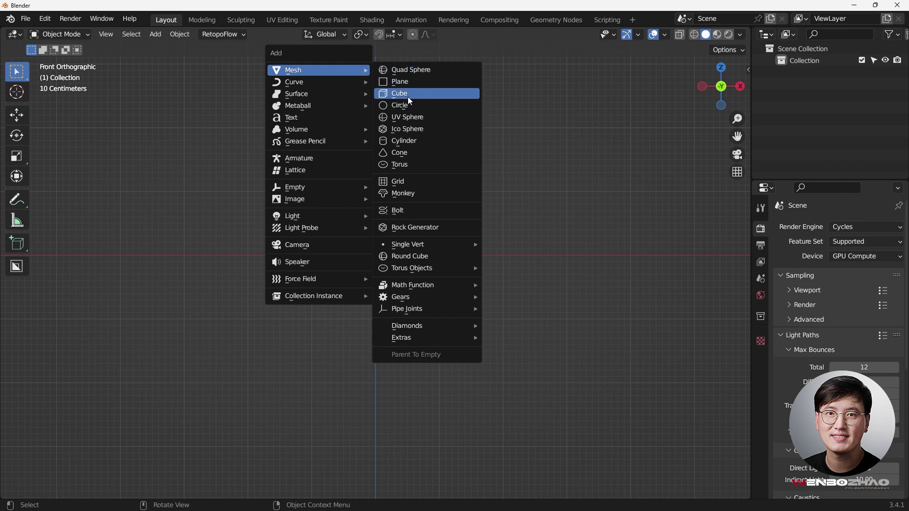
pyautogui.click(412, 83)
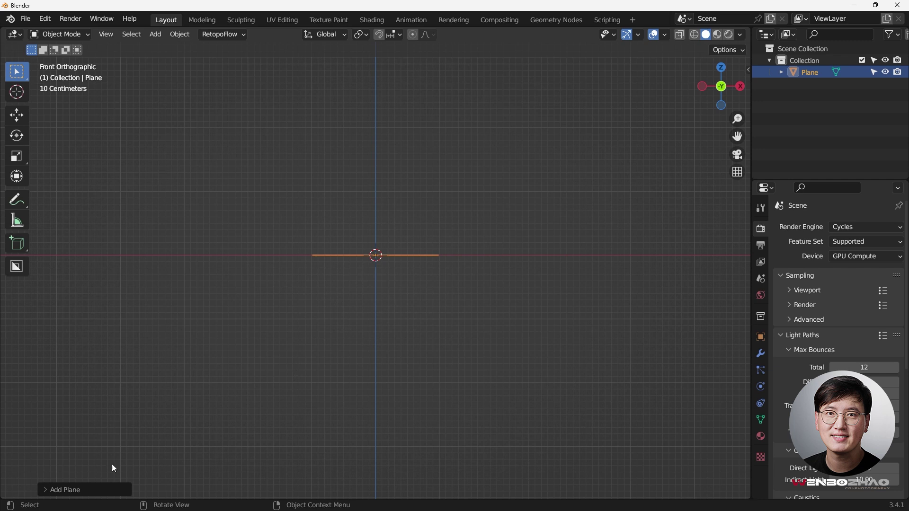
pyautogui.click(66, 490)
pyautogui.click(151, 412)
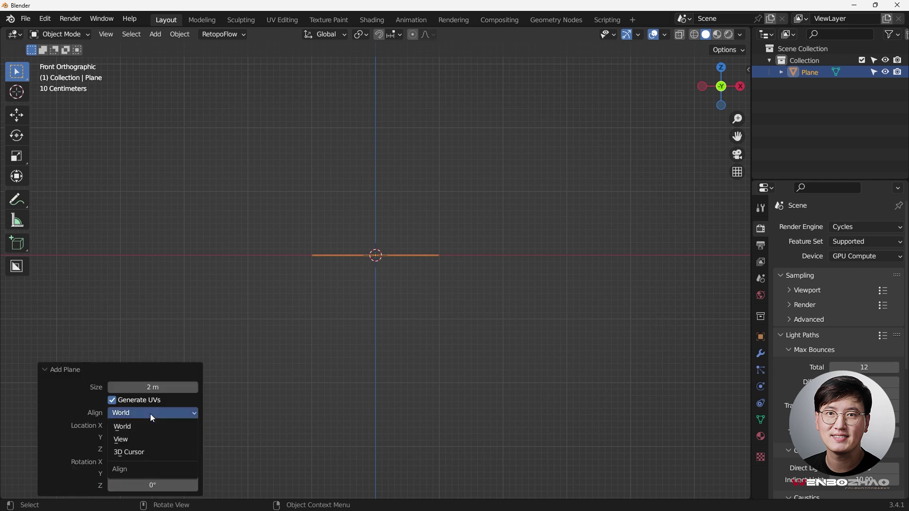
pyautogui.click(148, 441)
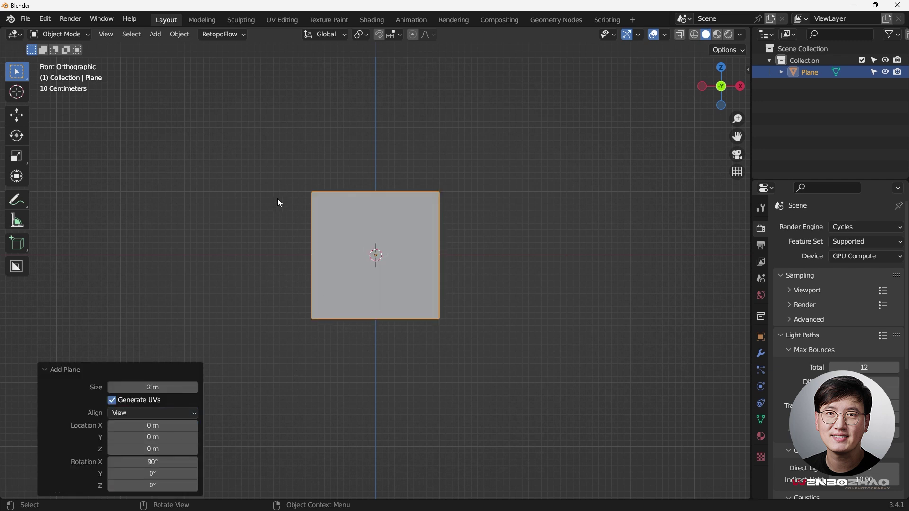
# Merge the plane's two upper vertices at their center to turn the square into a triangle
pyautogui.scroll(2, 404, 222)
pyautogui.press('Tab')
pyautogui.click(369, 158)
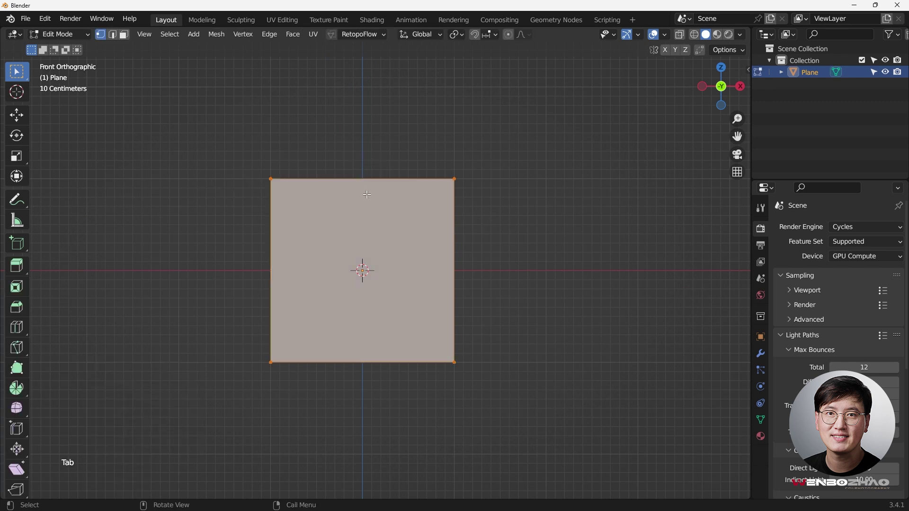
pyautogui.keyDown('shift'); pyautogui.moveTo(369, 223); pyautogui.dragTo(378, 235, button='middle'); pyautogui.keyUp('shift')
pyautogui.moveTo(191, 166); pyautogui.dragTo(571, 215)
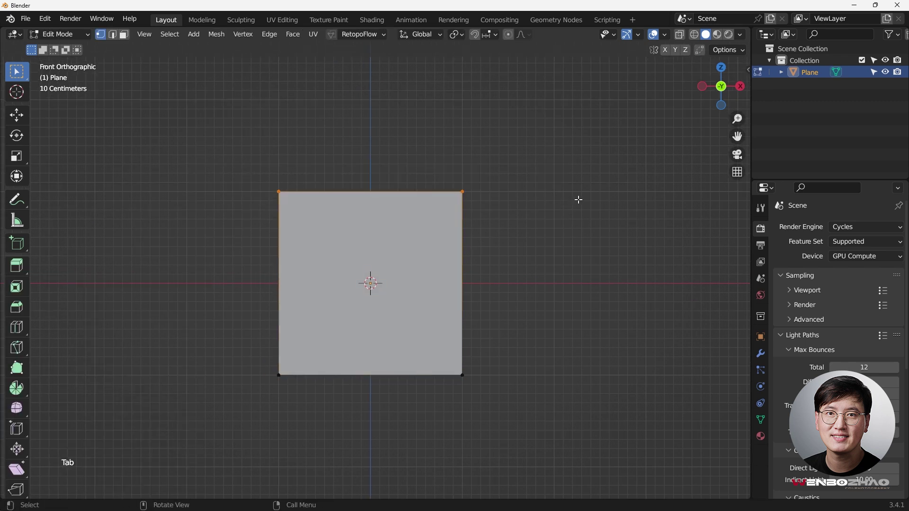
pyautogui.press('m')
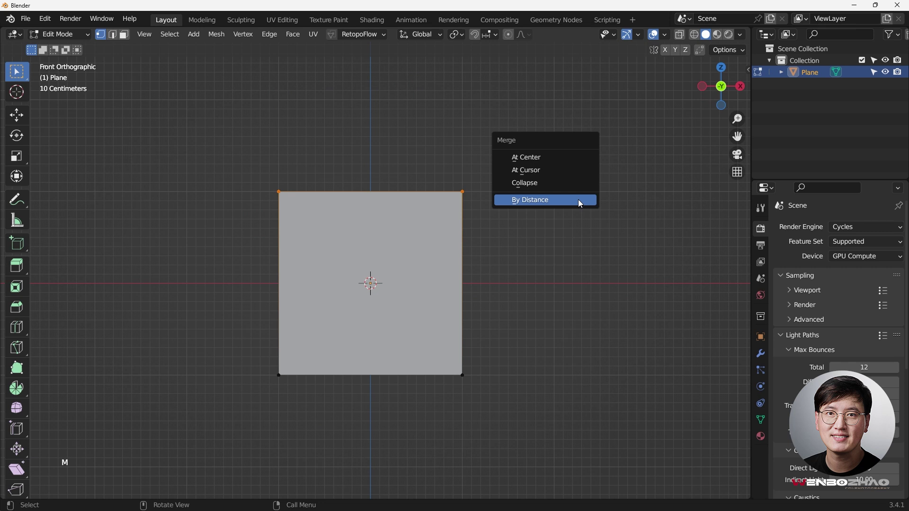
pyautogui.click(561, 156)
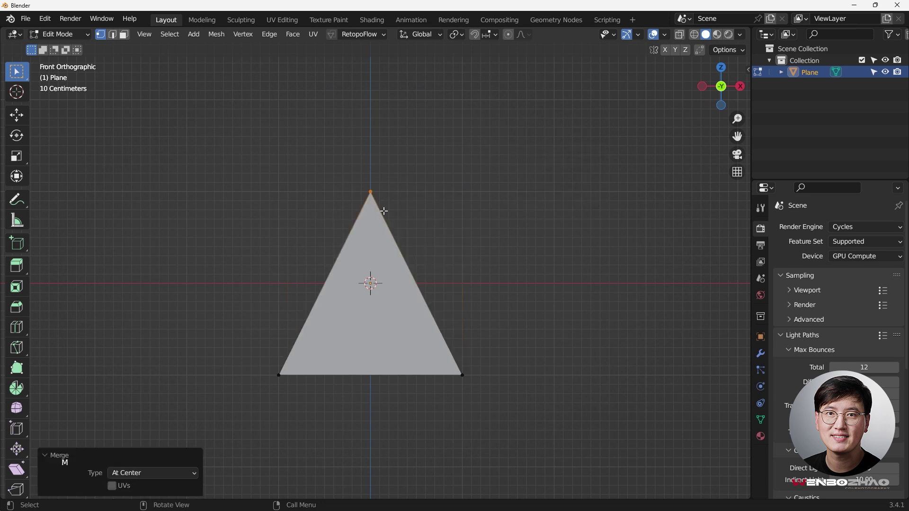
# Select the whole triangle, scale it uniformly by 1.8, and return to Object Mode
pyautogui.moveTo(234, 165); pyautogui.dragTo(525, 429)
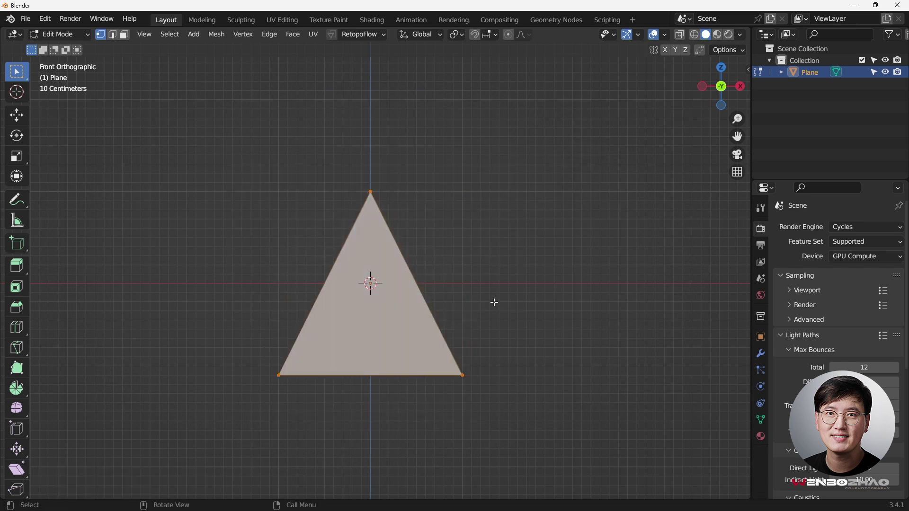
pyautogui.scroll(1, 393, 312)
pyautogui.scroll(-1, 393, 312)
pyautogui.press('s')
pyautogui.press('ctrl')
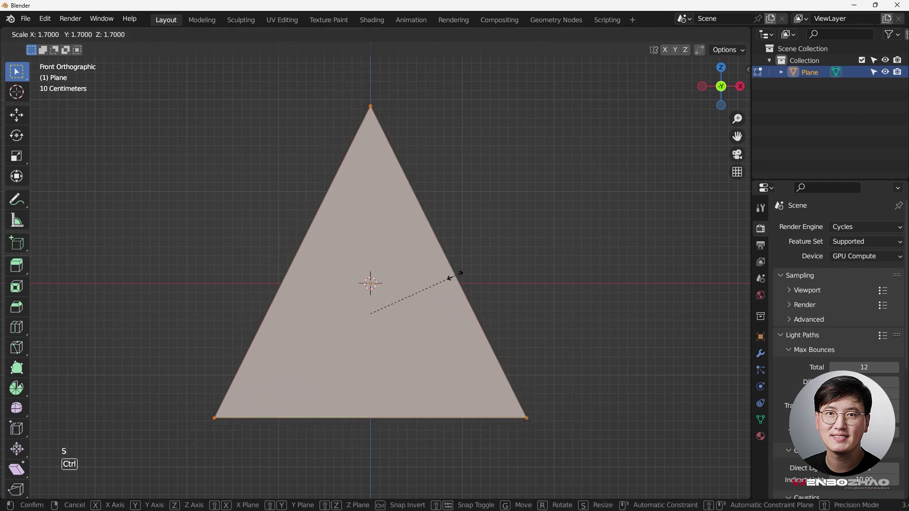
pyautogui.keyDown('ctrl'); pyautogui.click(456, 278); pyautogui.keyUp('ctrl')
pyautogui.scroll(-3, 433, 278)
pyautogui.moveTo(433, 278)
pyautogui.keyDown('shift'); pyautogui.mouseDown(button='middle')
pyautogui.moveTo(413, 282)
pyautogui.moveTo(446, 270)
pyautogui.mouseUp(button='middle'); pyautogui.keyUp('shift')
pyautogui.scroll(1, 447, 269)
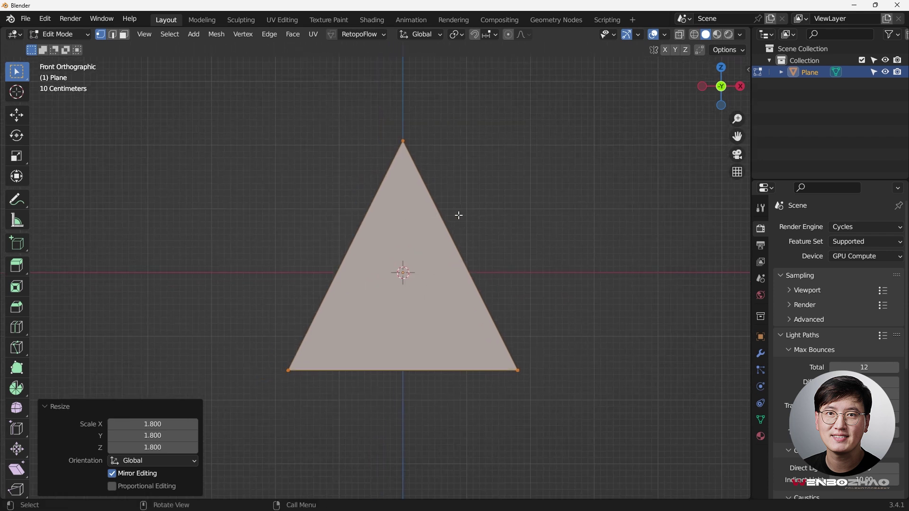
pyautogui.keyDown('shift'); pyautogui.moveTo(459, 213); pyautogui.dragTo(436, 219, button='middle'); pyautogui.keyUp('shift')
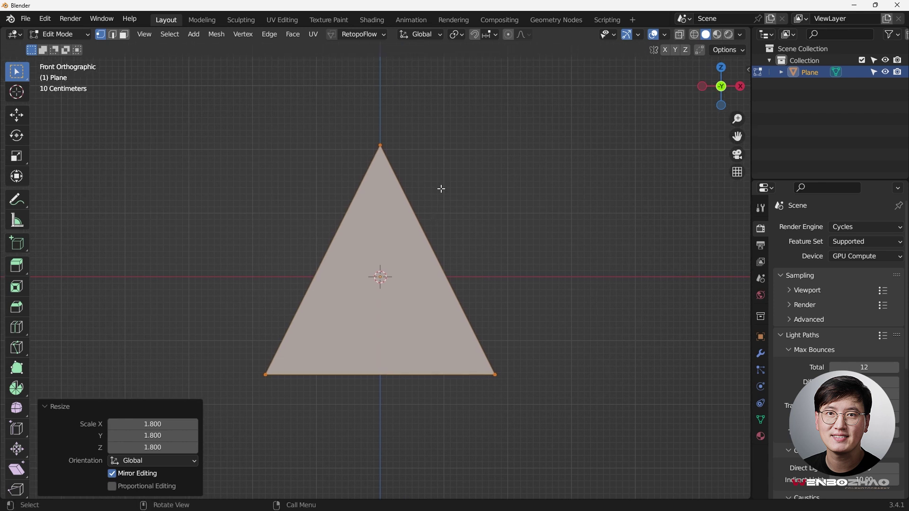
pyautogui.press('Tab')
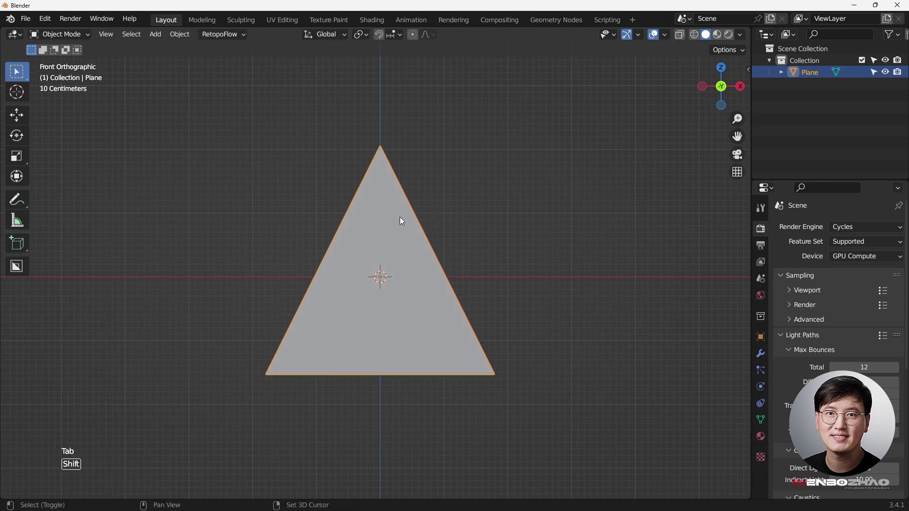
# Add a cylinder with 8 vertices at the triangle's origin and align it to the view
pyautogui.keyDown('shift'); pyautogui.moveTo(401, 217); pyautogui.dragTo(420, 210, button='middle'); pyautogui.keyUp('shift')
pyautogui.hotkey('shift', 'a')
pyautogui.moveTo(404, 214)
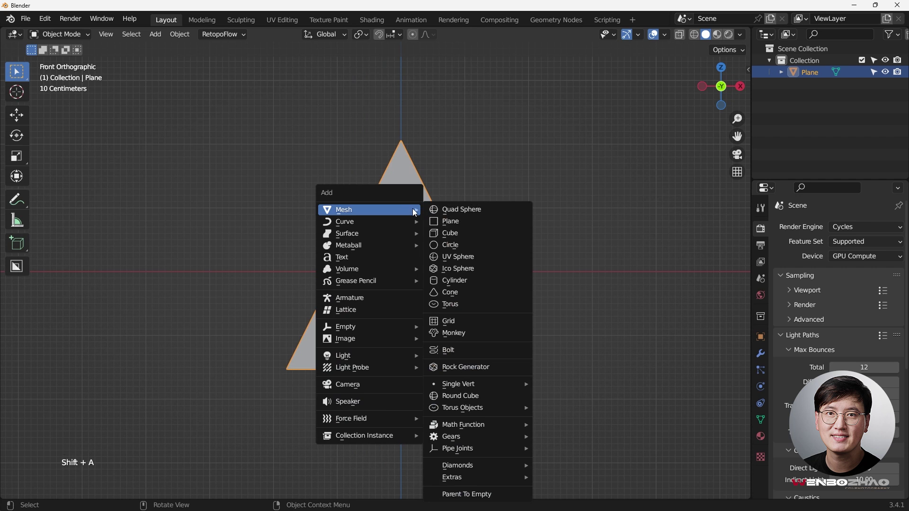
pyautogui.click(453, 282)
pyautogui.click(163, 349)
pyautogui.press('BackSpace')
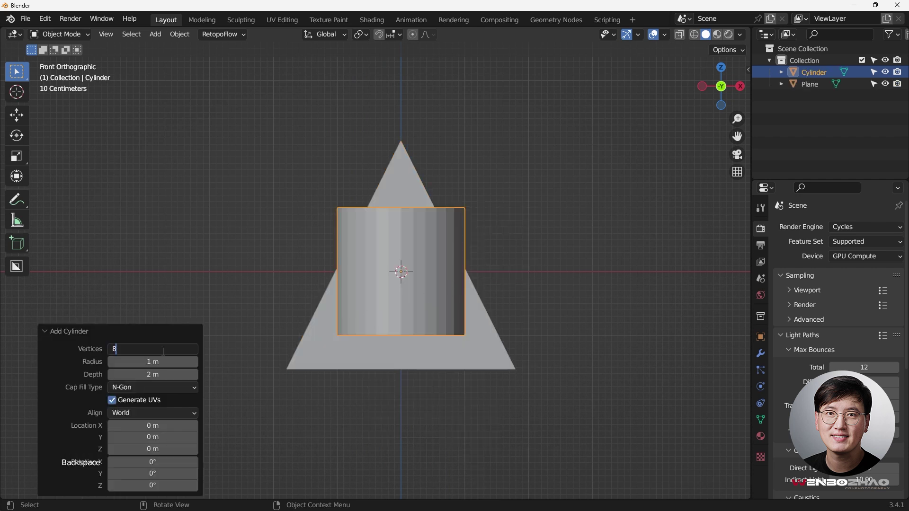
pyautogui.write('8')
pyautogui.press('Return')
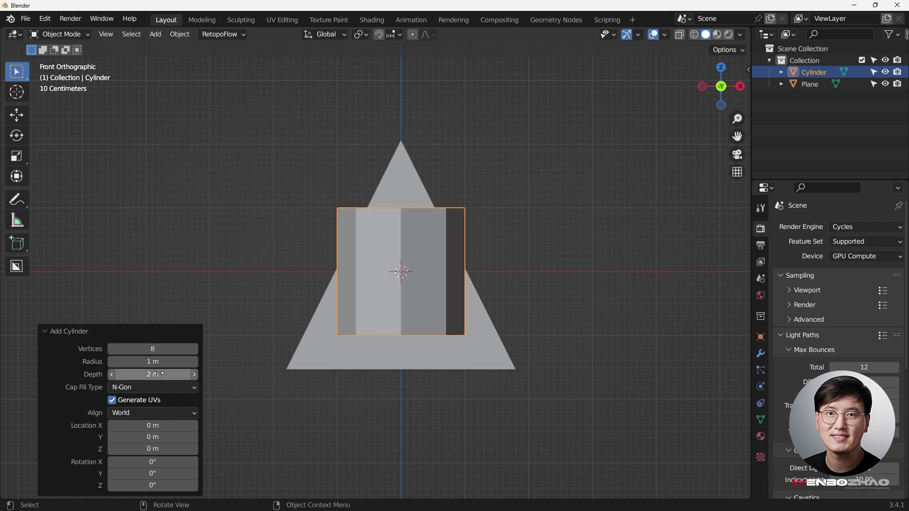
pyautogui.click(170, 408)
pyautogui.click(158, 439)
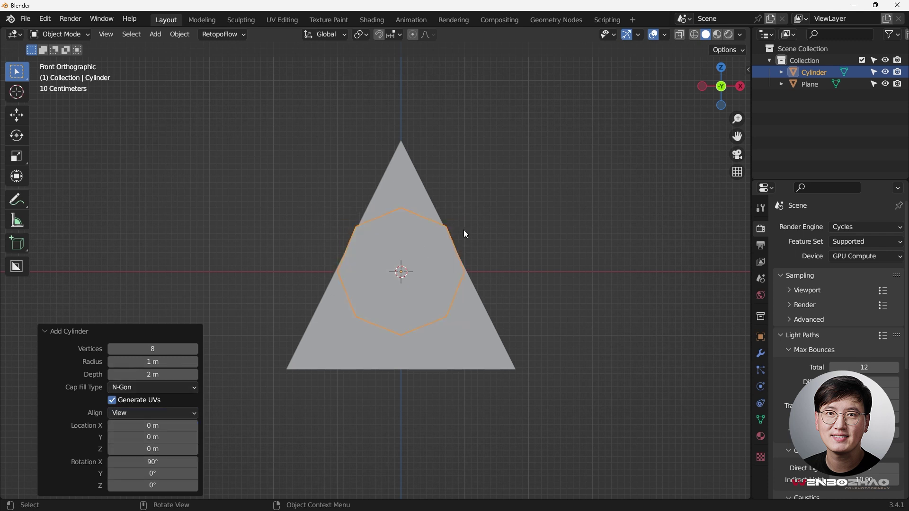
# Scale the octagonal cylinder by about 0.68, raise it about 0.5 m along Z, and scale it again by about 0.85
pyautogui.scroll(1, 456, 267)
pyautogui.press('s')
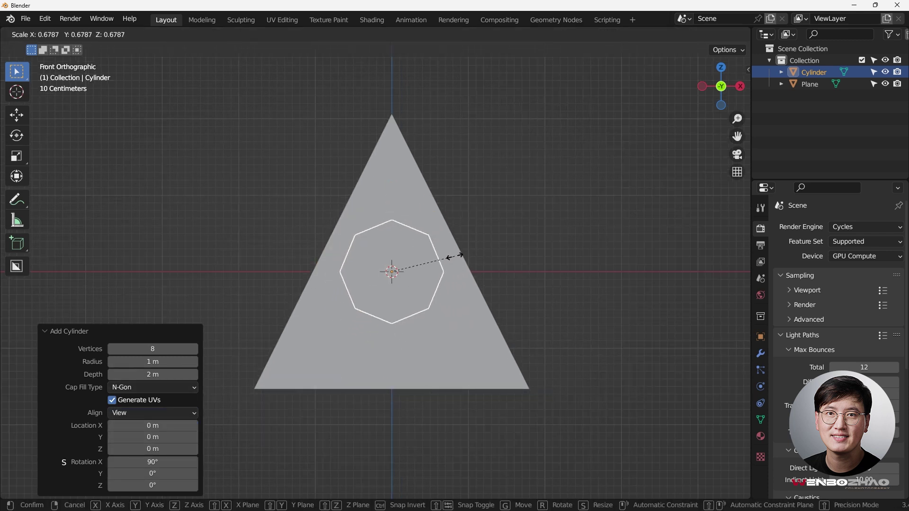
pyautogui.click(441, 272)
pyautogui.press('g')
pyautogui.press('z')
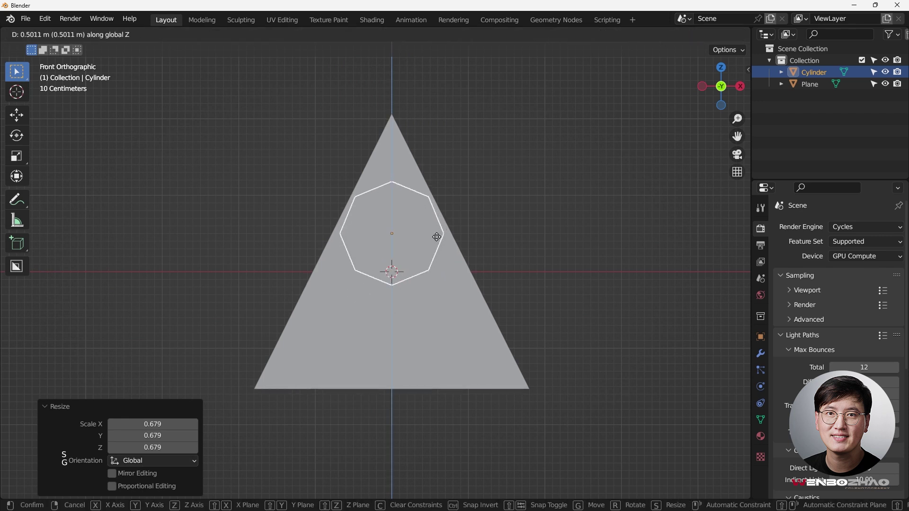
pyautogui.click(434, 235)
pyautogui.press('s')
pyautogui.click(479, 220)
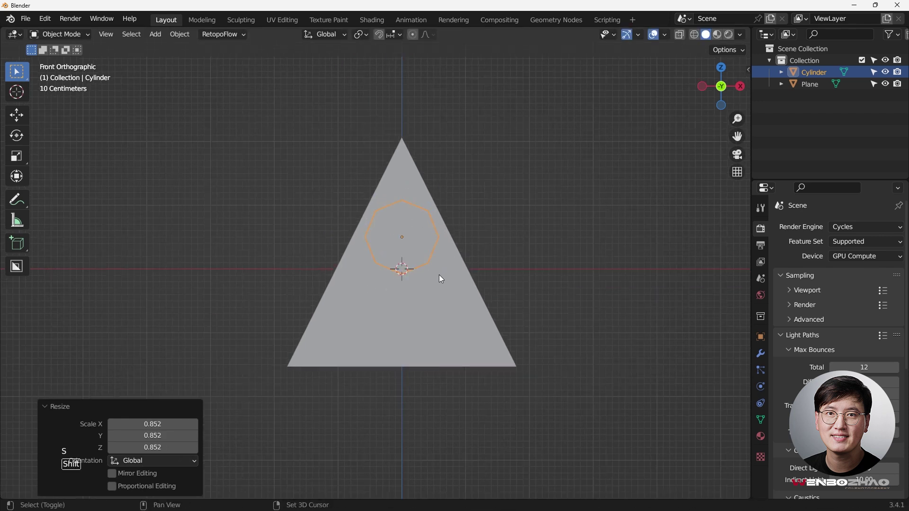
# Duplicate the cylinder into the triangle's lower-left corner, offset about -0.71 m in X and -1.34 m in Z
pyautogui.scroll(1, 439, 274)
pyautogui.keyDown('shift'); pyautogui.moveTo(414, 263); pyautogui.dragTo(424, 209, button='middle'); pyautogui.keyUp('shift')
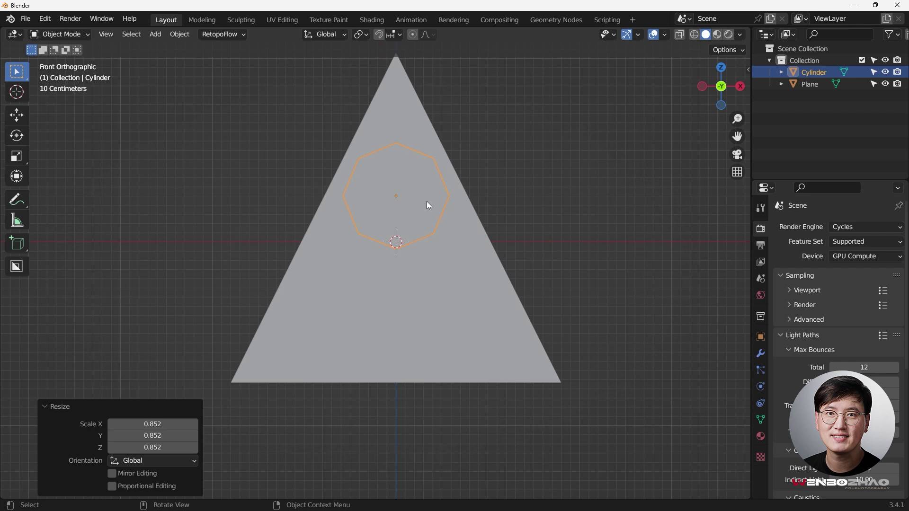
pyautogui.hotkey('shift', 'd')
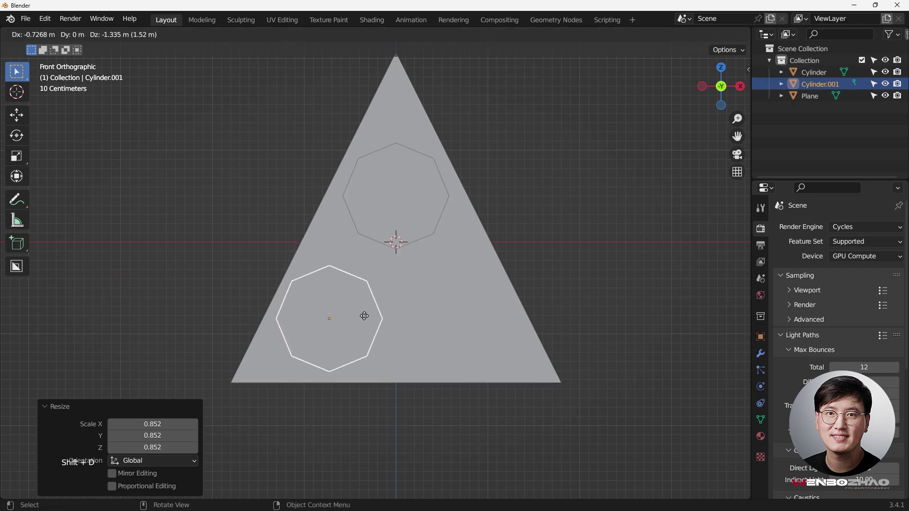
pyautogui.click(368, 320)
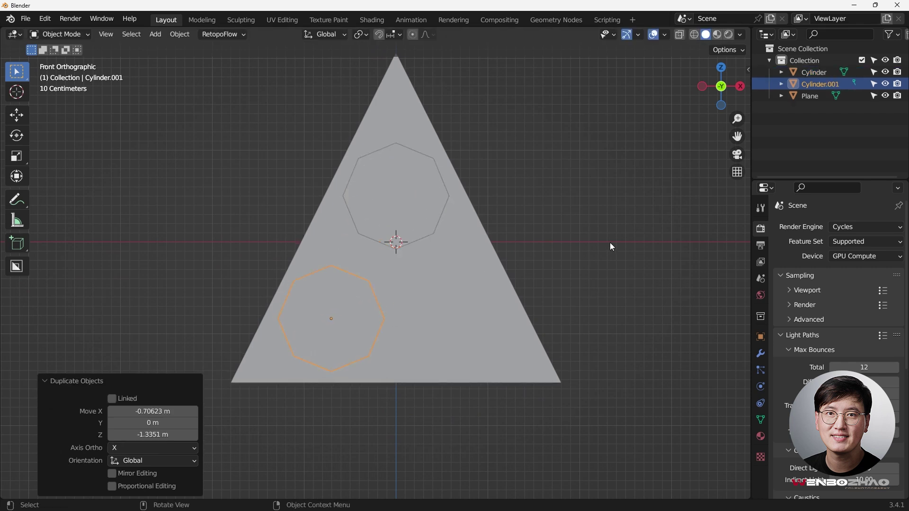
# Add a Mirror modifier on the X axis to the duplicated cylinder, using the triangular plane as mirror object
pyautogui.click(663, 199)
pyautogui.click(370, 293)
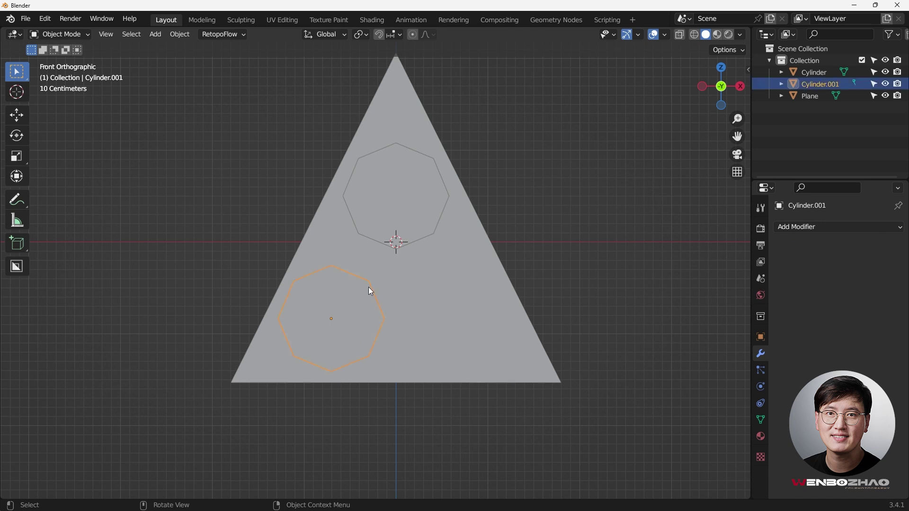
pyautogui.click(811, 229)
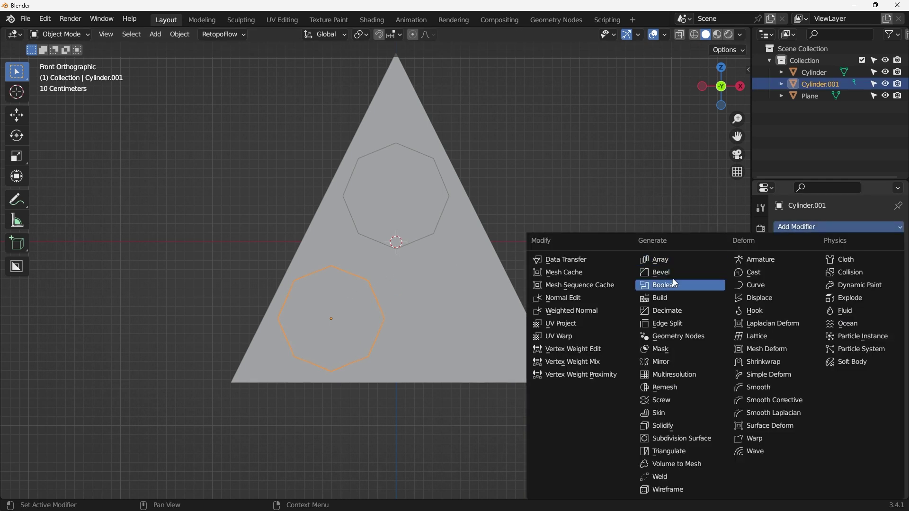
pyautogui.click(667, 361)
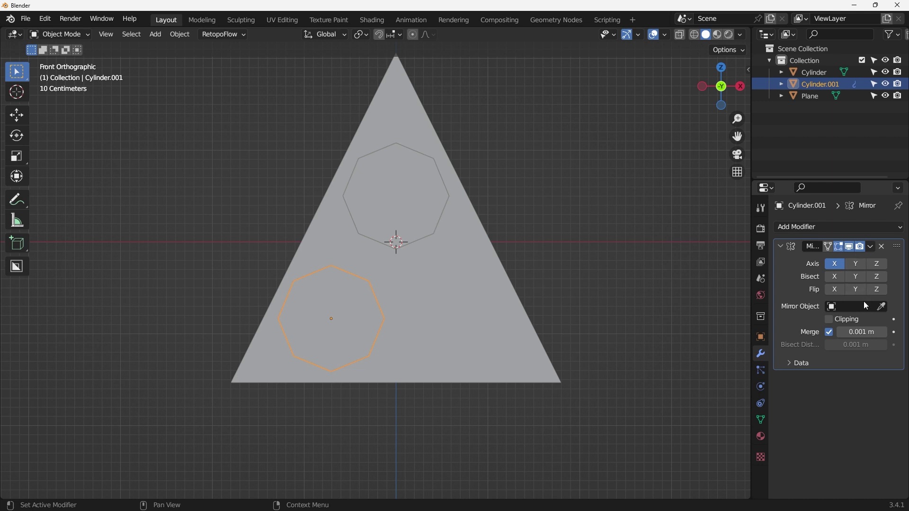
pyautogui.click(881, 307)
pyautogui.click(447, 272)
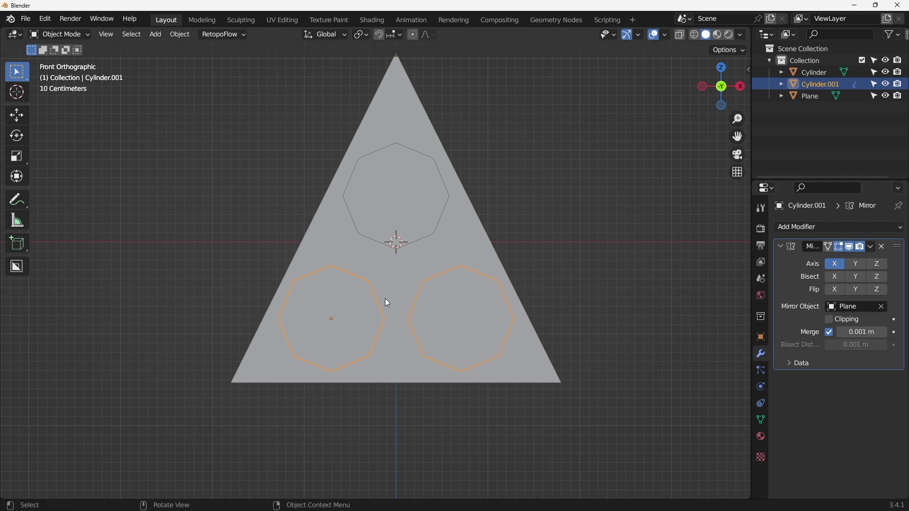
# Move the mirrored cylinder about 0.06 m in X and -0.01 m in Z, and apply its Mirror modifier
pyautogui.press('g')
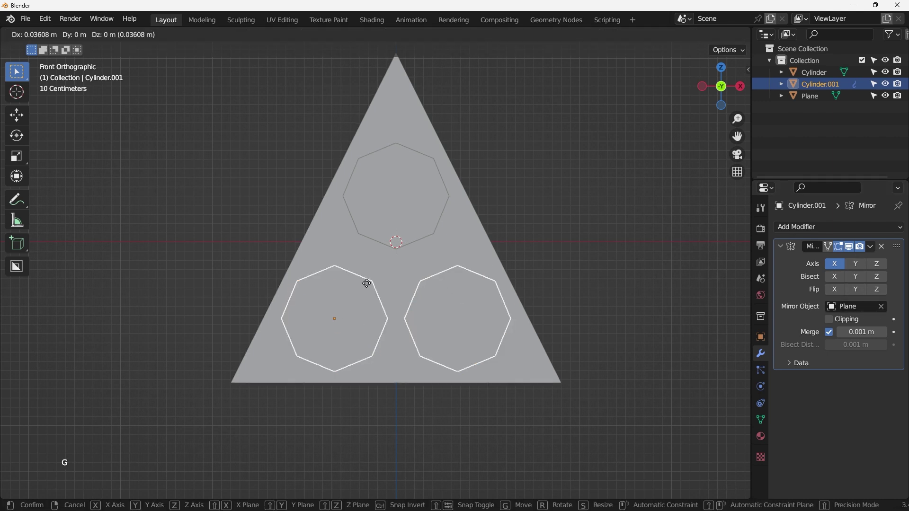
pyautogui.click(369, 284)
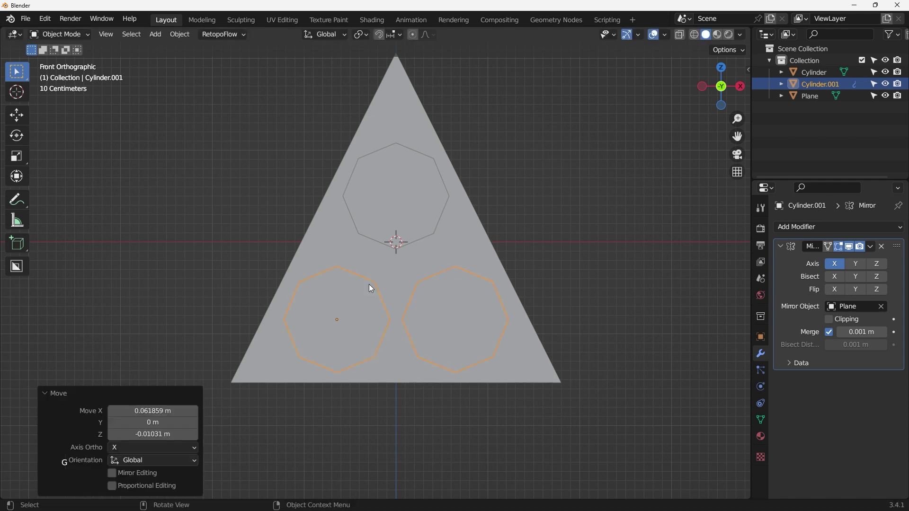
pyautogui.hotkey('ctrl', 'a')
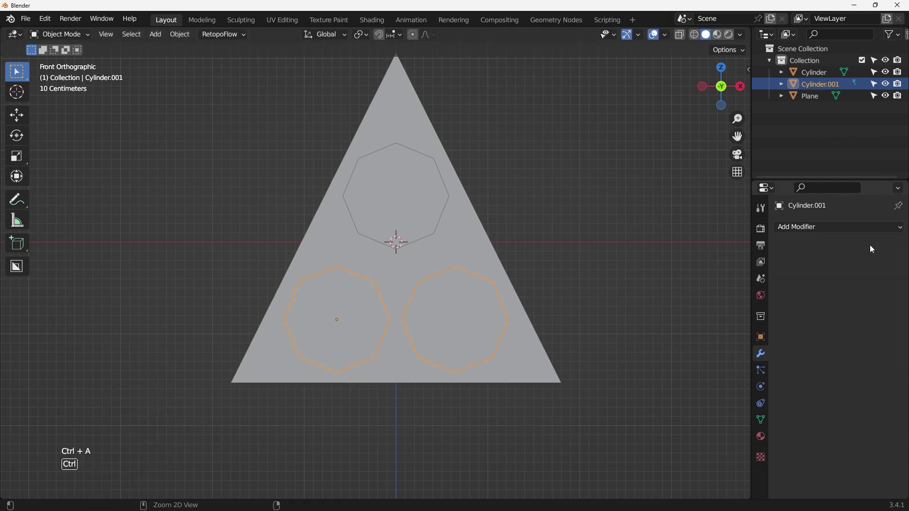
# Join the upper cylinder with the two lower cylinders into a single object
pyautogui.click(430, 226)
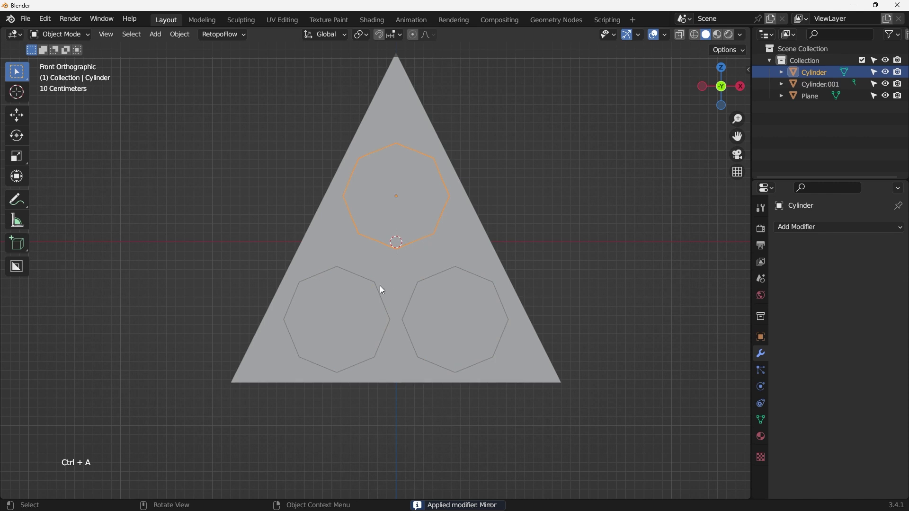
pyautogui.keyDown('shift'); pyautogui.click(379, 285); pyautogui.keyUp('shift')
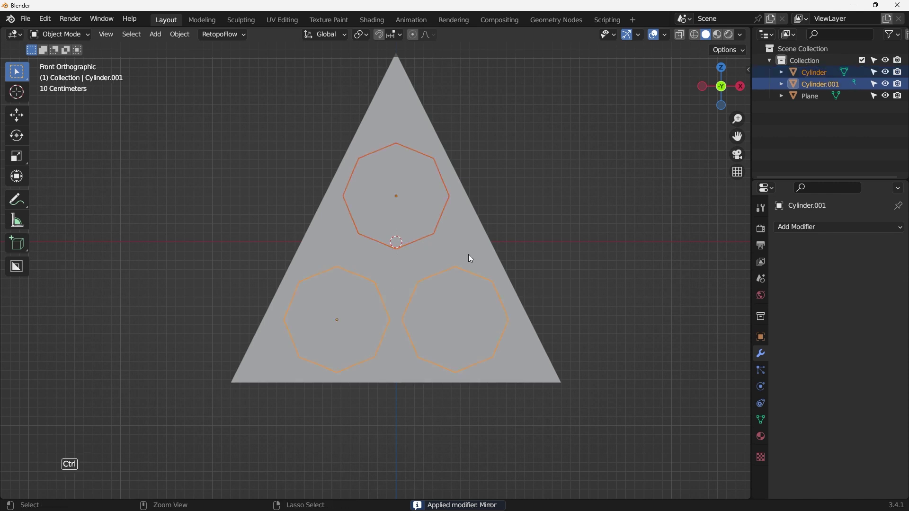
pyautogui.hotkey('ctrl', 'j')
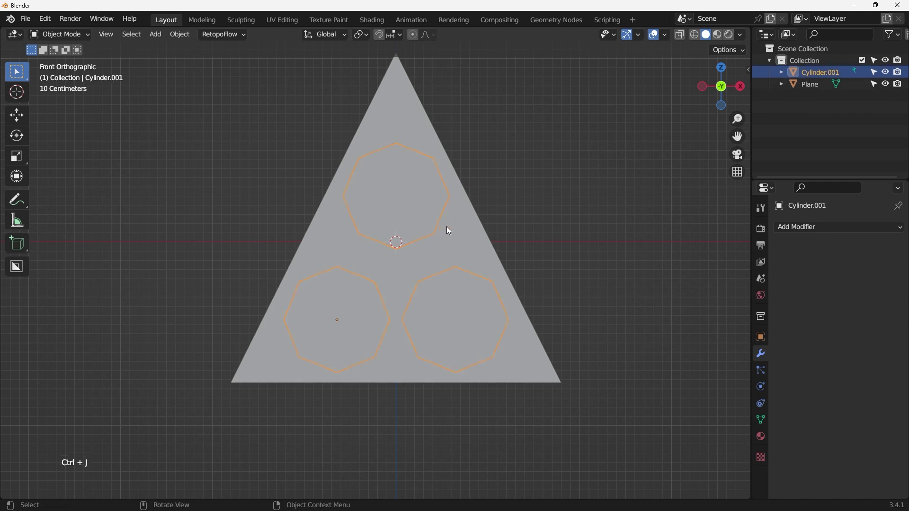
pyautogui.press('g')
pyautogui.rightClick(486, 239)
# Add a Boolean modifier set to Difference to the triangular plane, using the joined cylinders as its cutting object
pyautogui.moveTo(493, 236); pyautogui.dragTo(395, 251, button='middle')
pyautogui.click(416, 251)
pyautogui.press('KP_1')
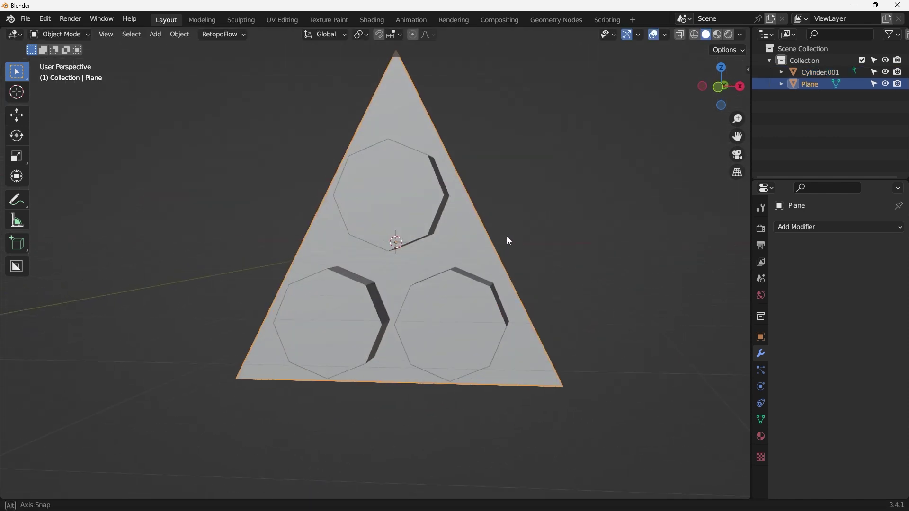
pyautogui.click(837, 228)
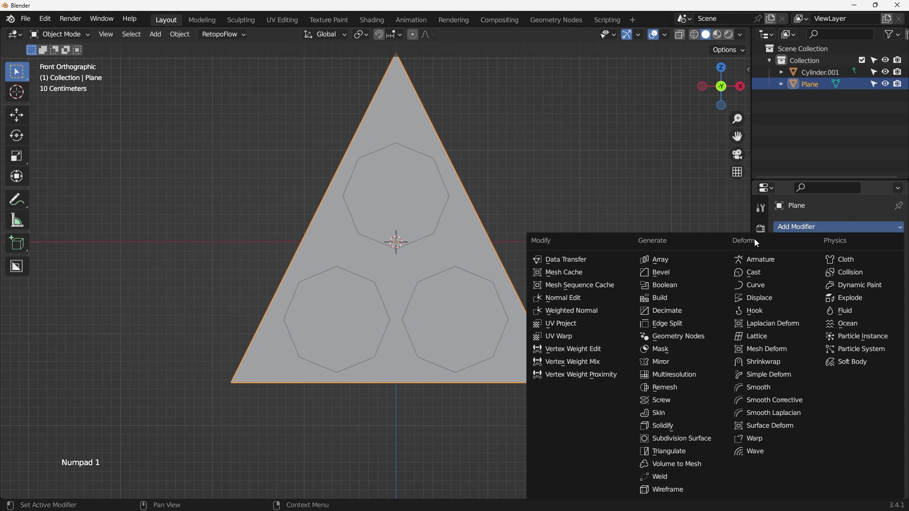
pyautogui.click(671, 287)
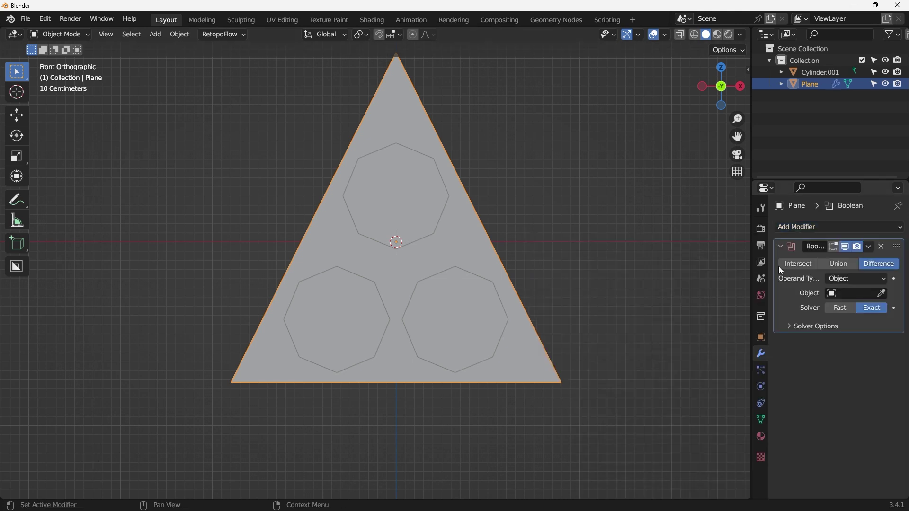
pyautogui.click(882, 294)
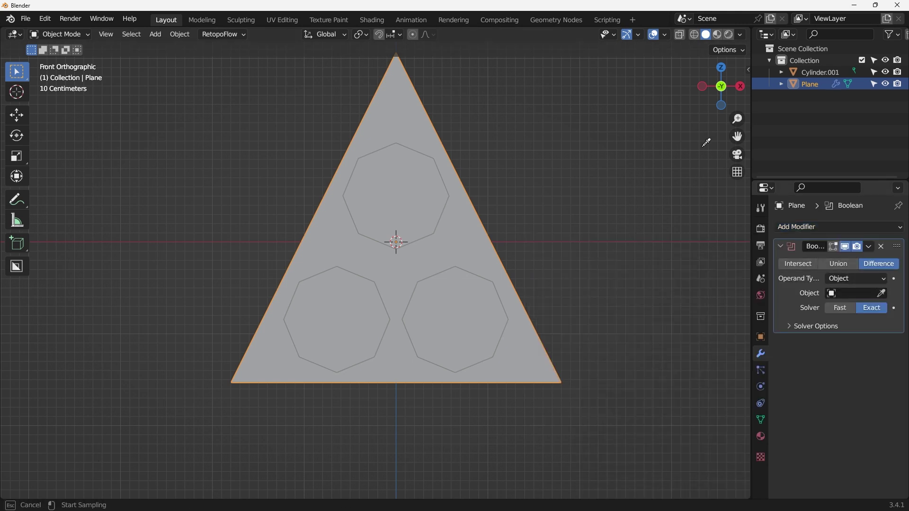
pyautogui.click(446, 238)
# Apply the triangular plane's Boolean modifier and hide the joined cylinders
pyautogui.moveTo(447, 242); pyautogui.dragTo(448, 223, button='middle')
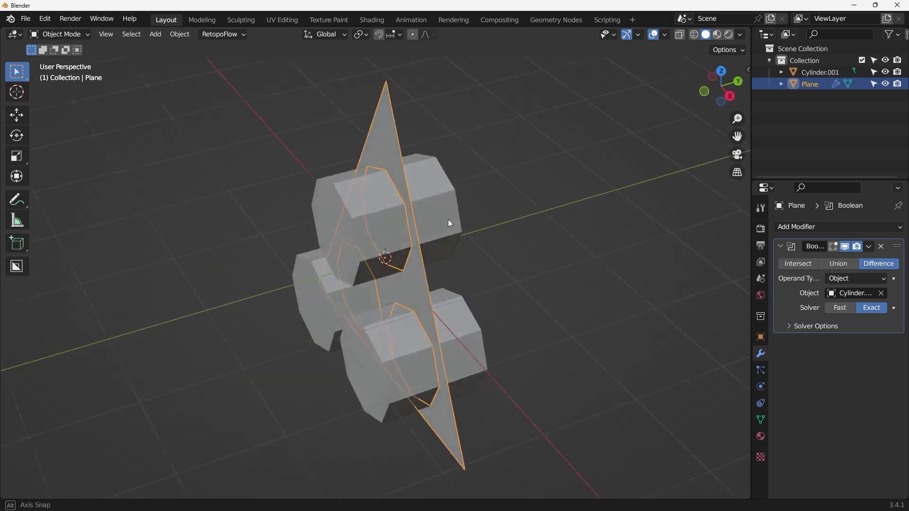
pyautogui.press('KP_1')
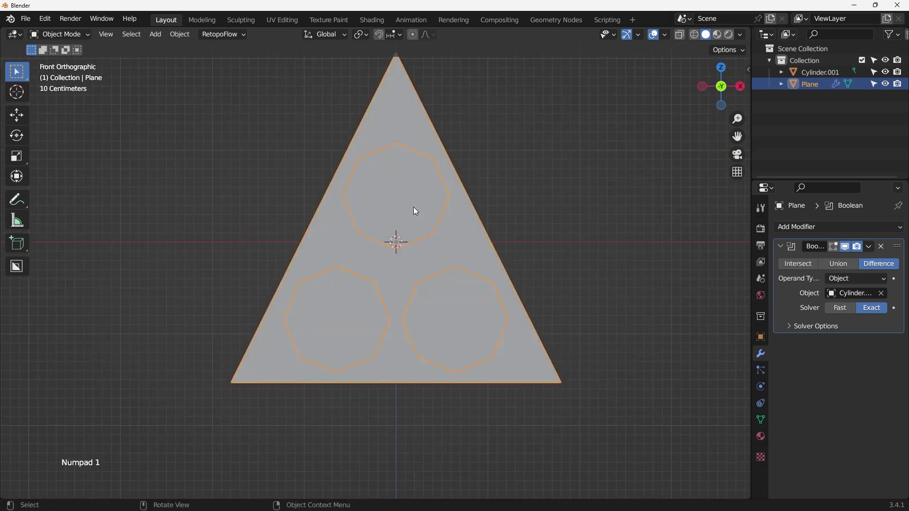
pyautogui.click(869, 247)
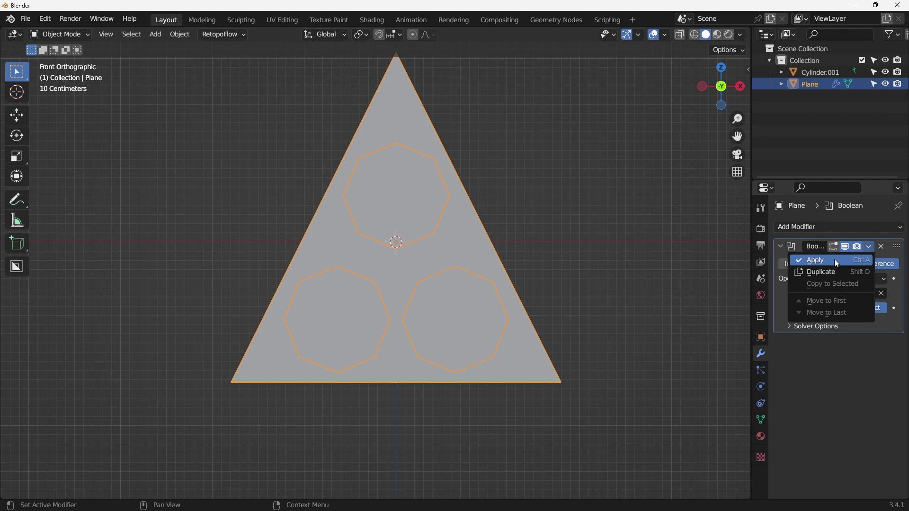
pyautogui.click(835, 259)
pyautogui.click(885, 72)
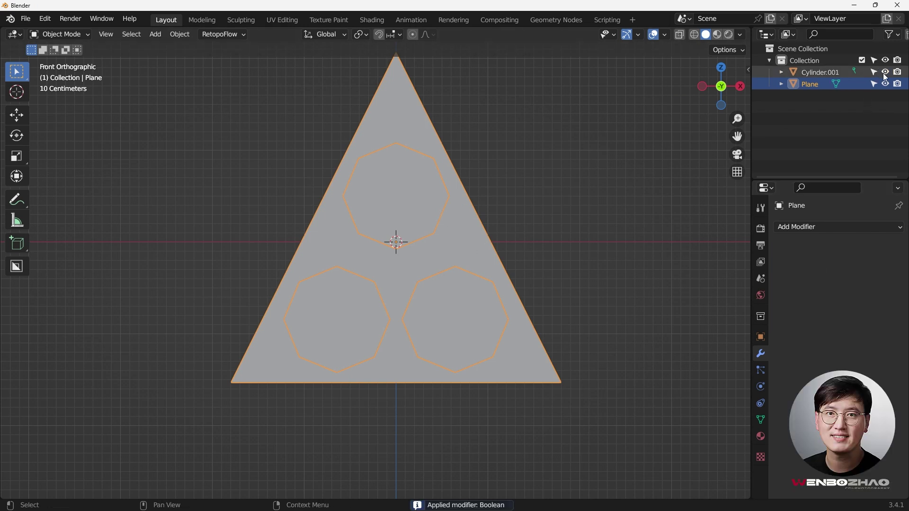
# Enter Edit Mode on the plane and examine the edges and vertices around the three octagonal holes and the triangle's corners
pyautogui.press('Tab')
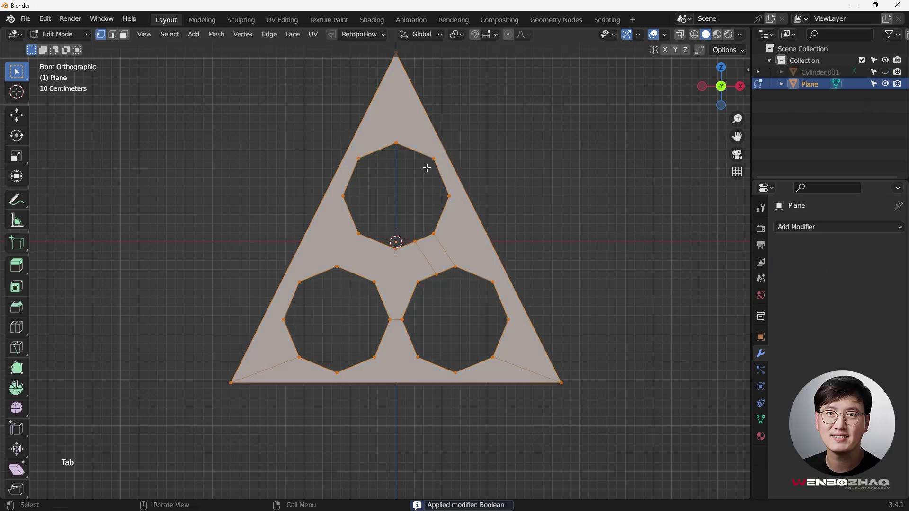
pyautogui.scroll(2, 420, 173)
pyautogui.scroll(-1, 388, 140)
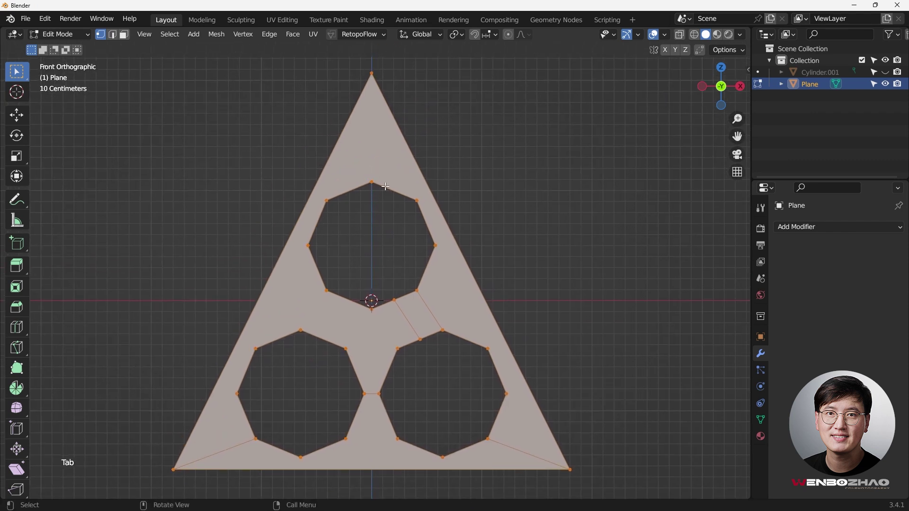
pyautogui.moveTo(318, 111); pyautogui.dragTo(332, 170, button='middle')
pyautogui.scroll(-1, 473, 221)
pyautogui.click(473, 221)
pyautogui.keyDown('shift'); pyautogui.moveTo(476, 231); pyautogui.dragTo(476, 242, button='middle'); pyautogui.keyUp('shift')
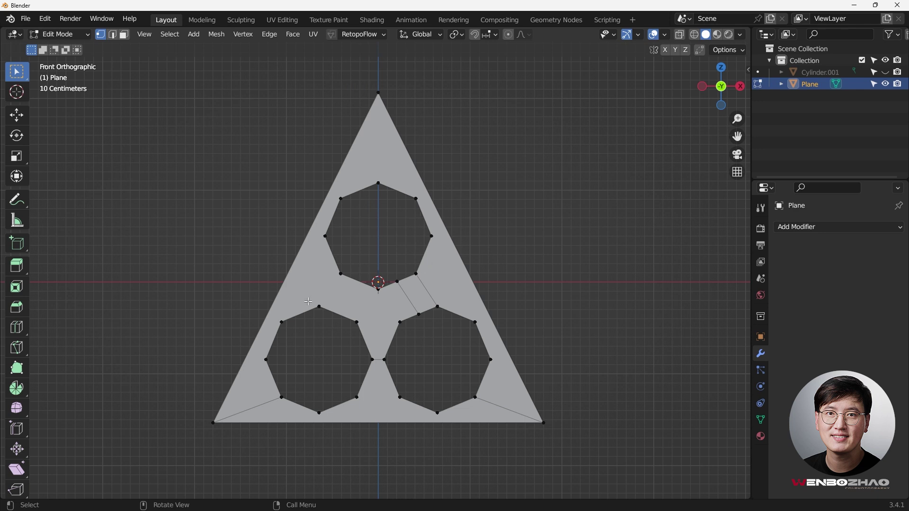
pyautogui.scroll(1, 361, 293)
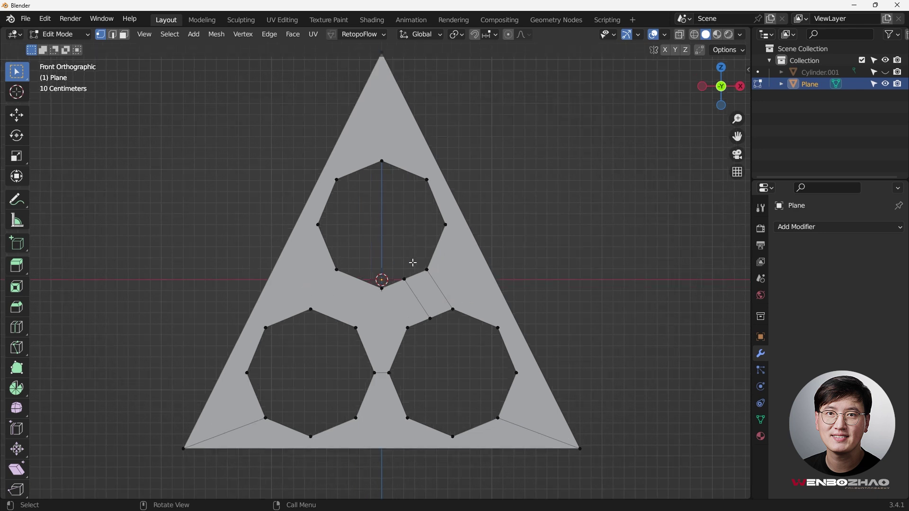
pyautogui.keyDown('shift'); pyautogui.moveTo(430, 287); pyautogui.dragTo(404, 268, button='middle'); pyautogui.keyUp('shift')
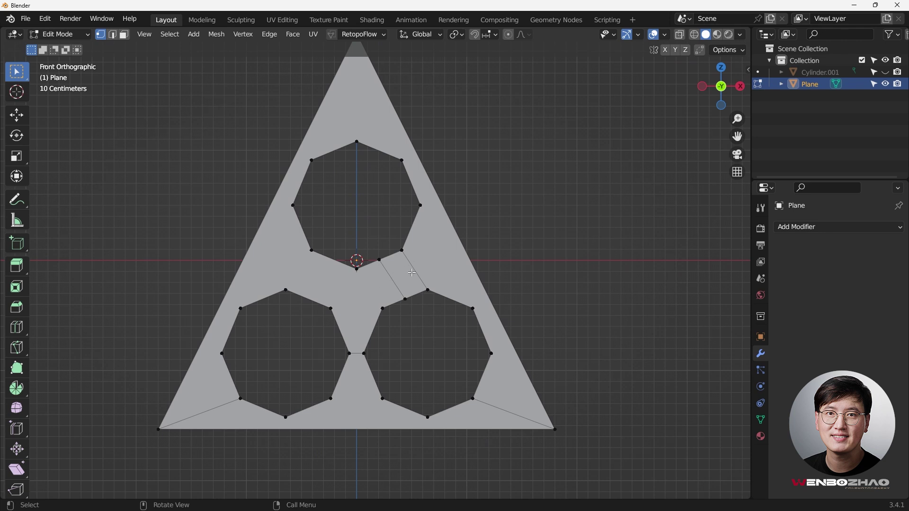
pyautogui.keyDown('shift'); pyautogui.moveTo(424, 297); pyautogui.dragTo(404, 332, button='middle'); pyautogui.keyUp('shift')
pyautogui.scroll(-1, 412, 311)
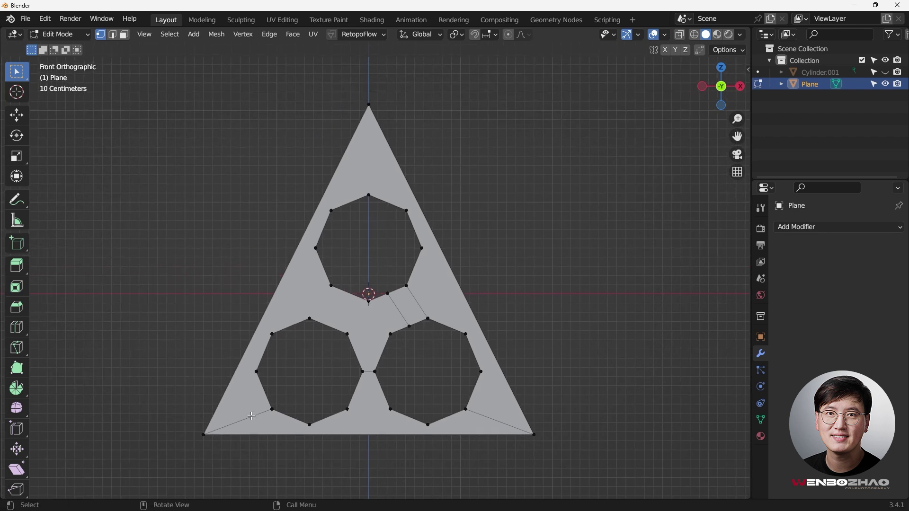
pyautogui.scroll(1, 235, 415)
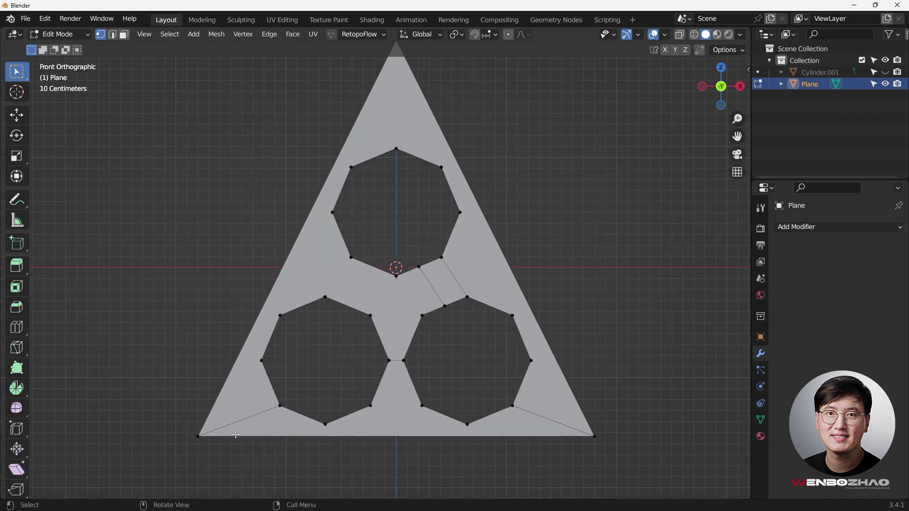
pyautogui.scroll(-2, 375, 213)
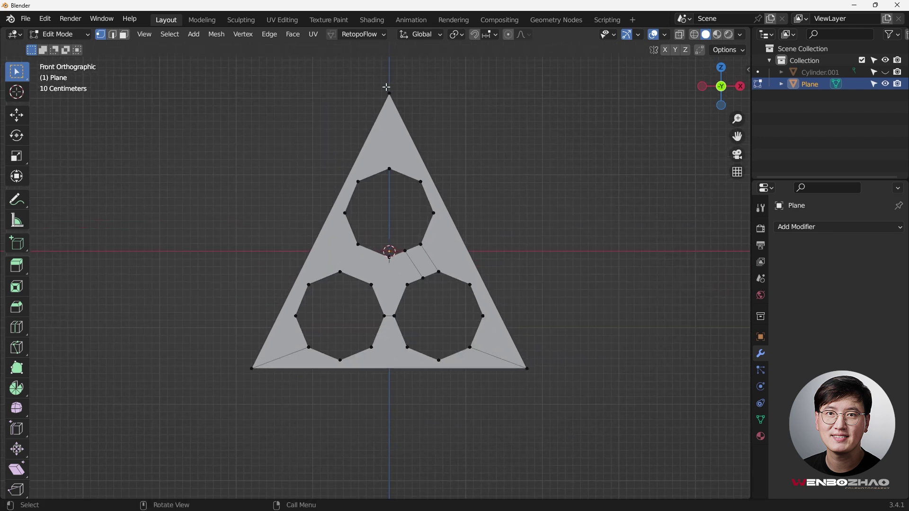
pyautogui.click(404, 103)
pyautogui.scroll(2, 393, 101)
pyautogui.scroll(-2, 429, 212)
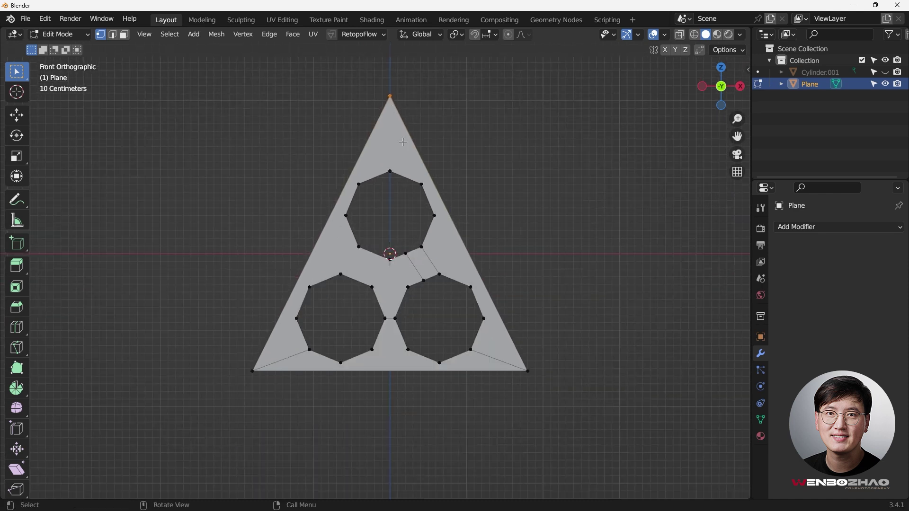
pyautogui.scroll(1, 510, 362)
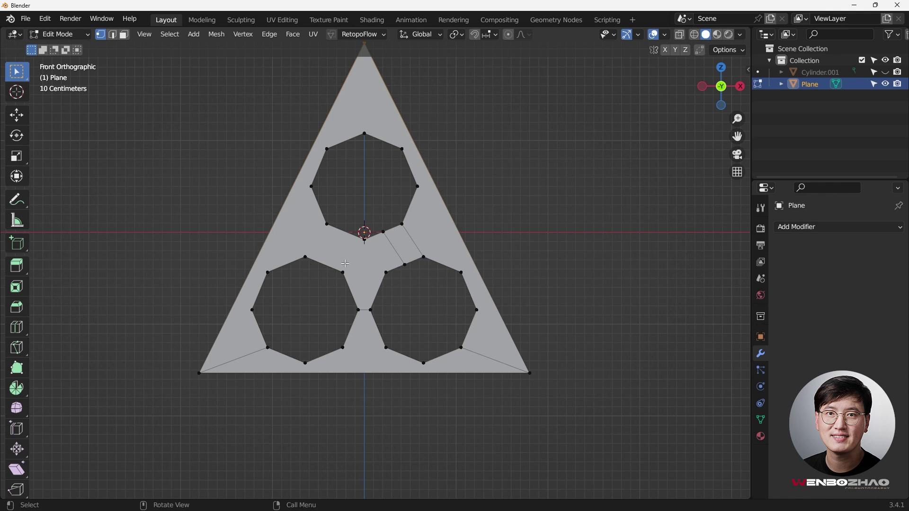
pyautogui.keyDown('shift'); pyautogui.moveTo(356, 206); pyautogui.dragTo(345, 217, button='middle'); pyautogui.keyUp('shift')
pyautogui.keyDown('shift'); pyautogui.moveTo(358, 160); pyautogui.dragTo(356, 209, button='middle'); pyautogui.keyUp('shift')
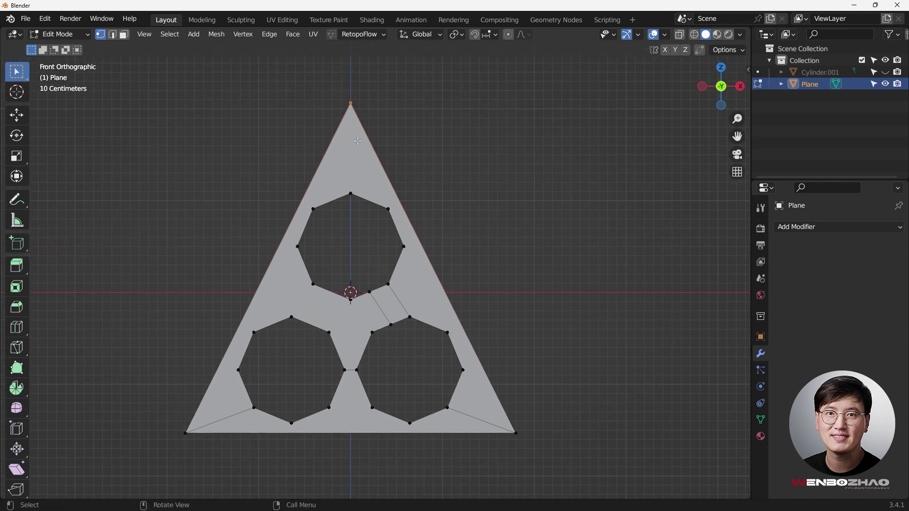
# Knife-cut a small diamond-shaped face at the triangle's apex, from the left edge through an interior point to the right edge
pyautogui.press('k')
pyautogui.click(343, 118)
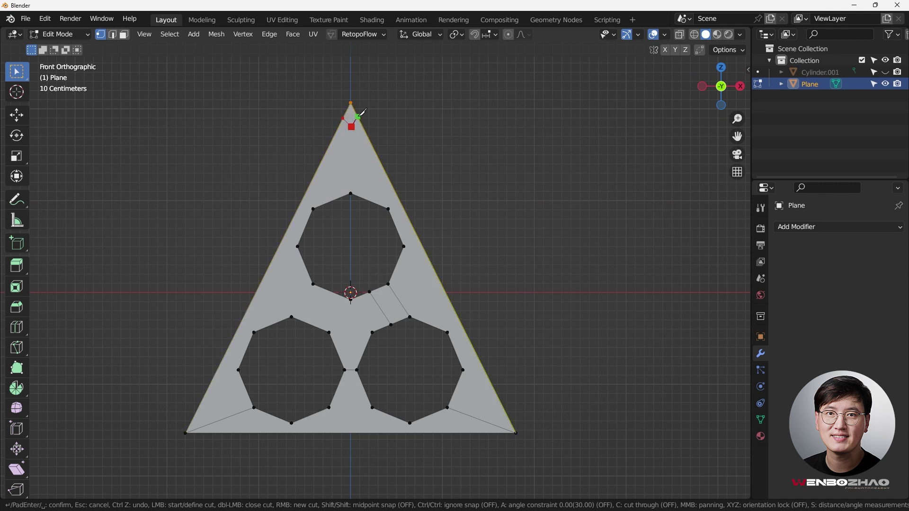
pyautogui.click(358, 117)
pyautogui.press('Return')
pyautogui.scroll(1, 358, 116)
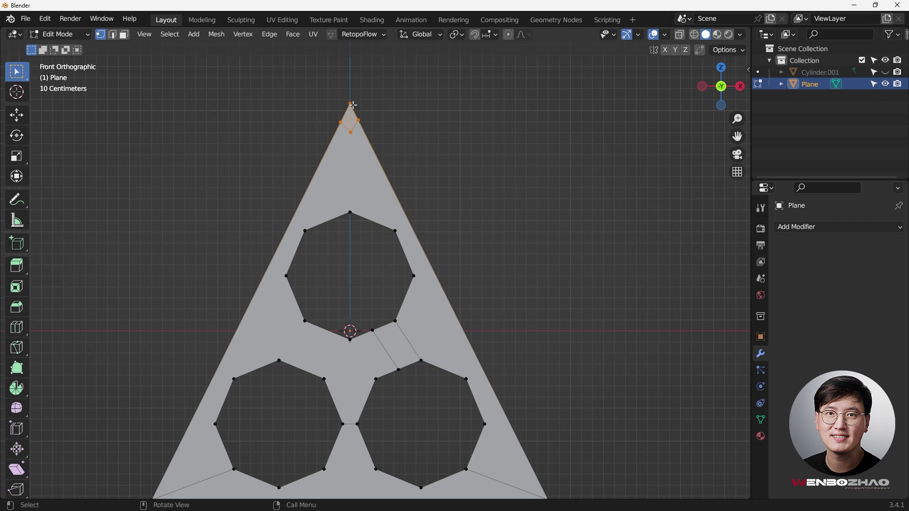
# Connect the interior vertex of the apex cut to the top vertex of the upper octagonal hole with an edge
pyautogui.moveTo(349, 126); pyautogui.dragTo(356, 151)
pyautogui.keyDown('shift'); pyautogui.click(350, 212); pyautogui.keyUp('shift')
pyautogui.press('k')
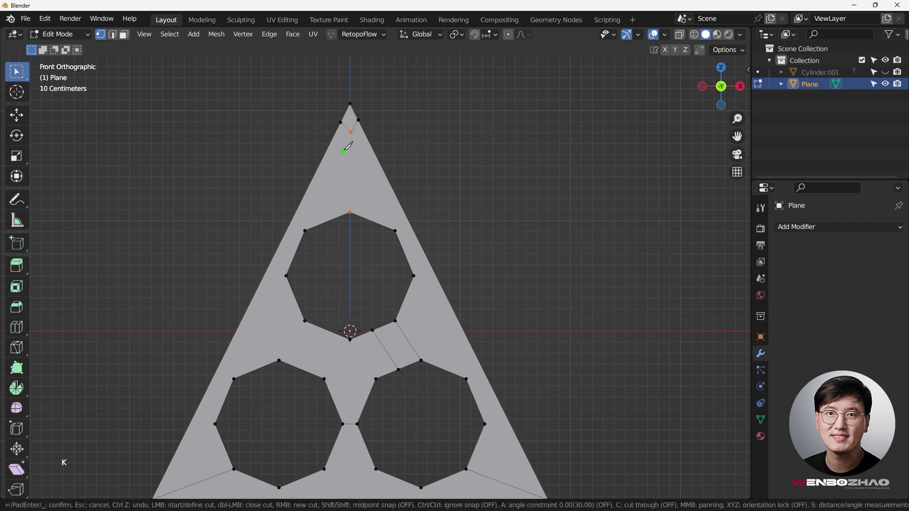
pyautogui.rightClick(376, 136)
pyautogui.press('j')
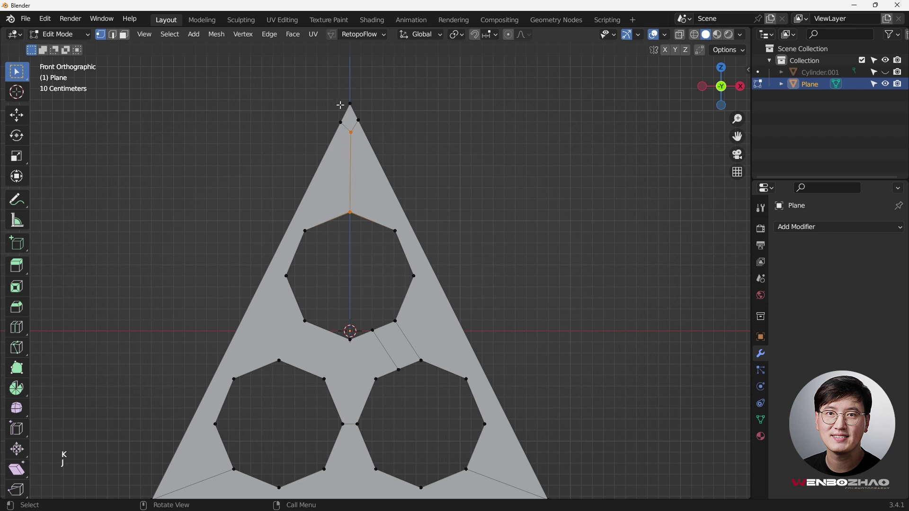
# Slide the apex cut's vertex on the triangle's right side along its edge by a factor of about 0.007
pyautogui.click(360, 121)
pyautogui.press('g')
pyautogui.press('g')
pyautogui.click(371, 130)
# Try to remove the diagonal edge at the triangle's lower-left corner with Only Edges & Faces, undo it, and try Dissolve Edges instead
pyautogui.scroll(-3, 369, 136)
pyautogui.keyDown('shift'); pyautogui.moveTo(284, 331); pyautogui.dragTo(277, 296, button='middle'); pyautogui.keyUp('shift')
pyautogui.scroll(1, 277, 296)
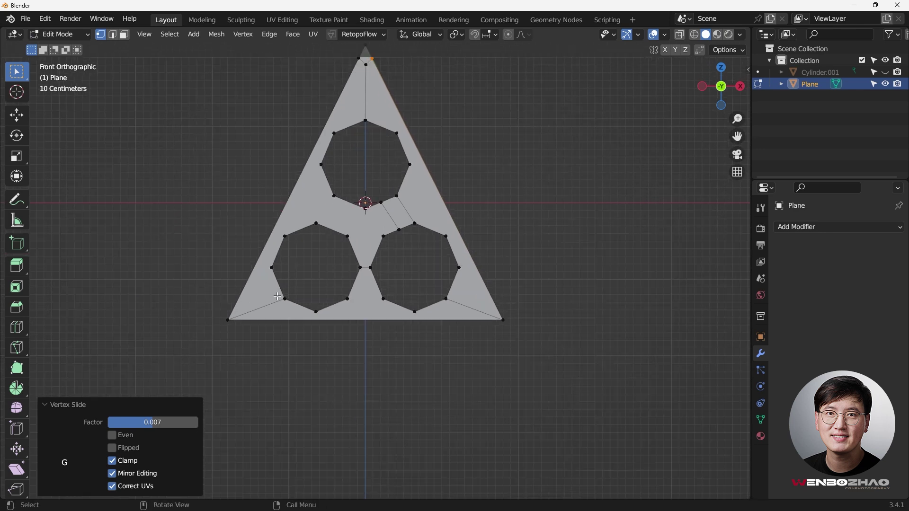
pyautogui.scroll(2, 278, 296)
pyautogui.press('2')
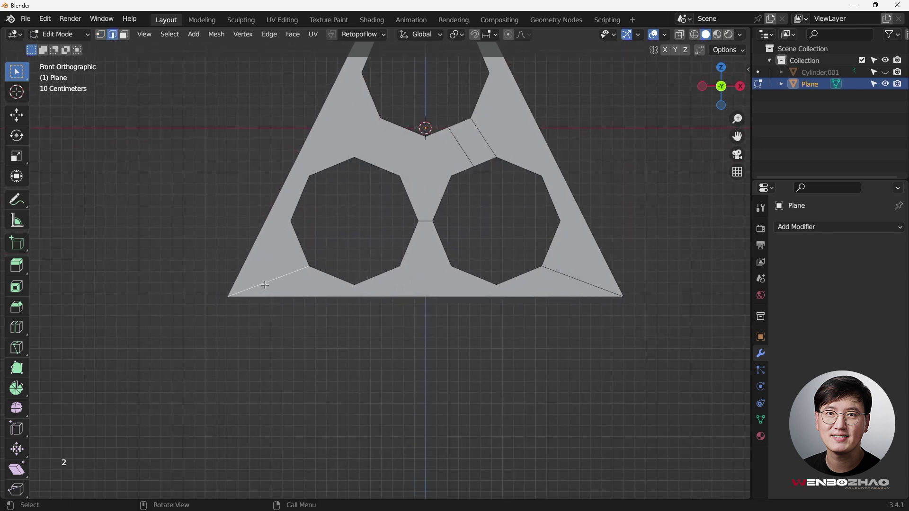
pyautogui.press('x')
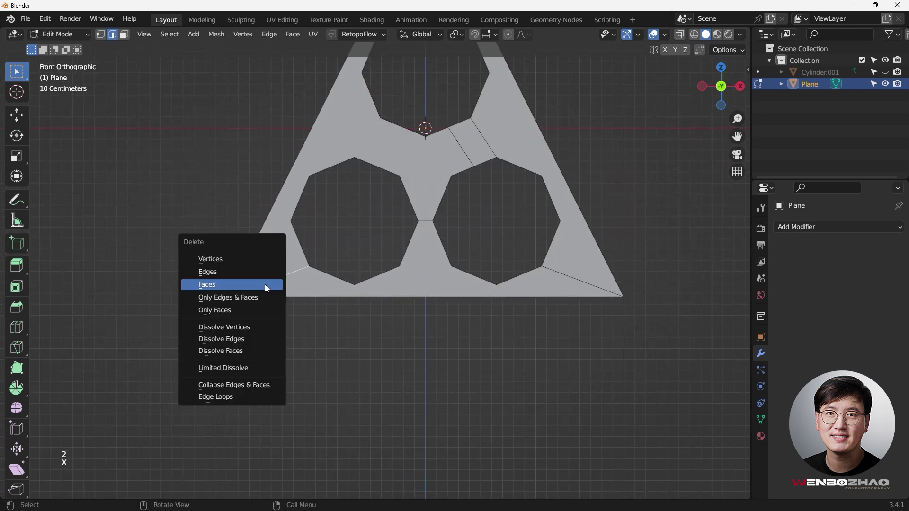
pyautogui.click(264, 296)
pyautogui.hotkey('ctrl', 'z')
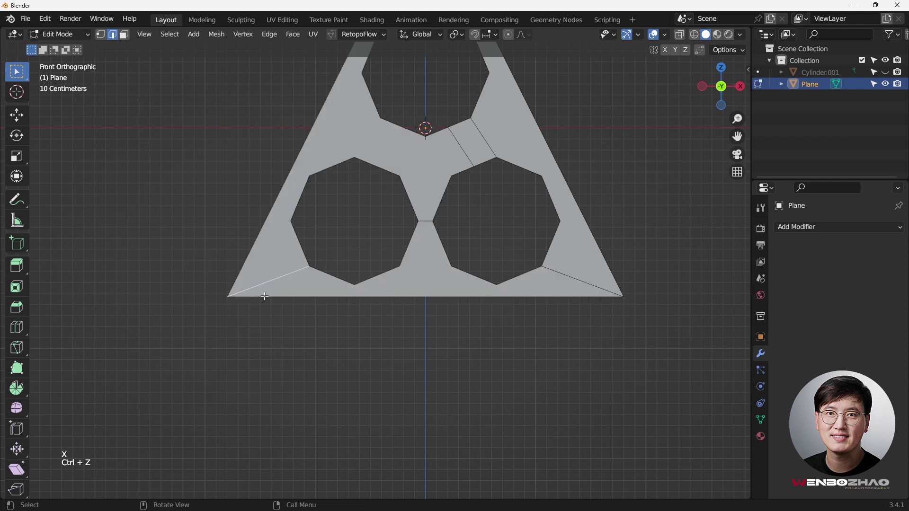
pyautogui.press('x')
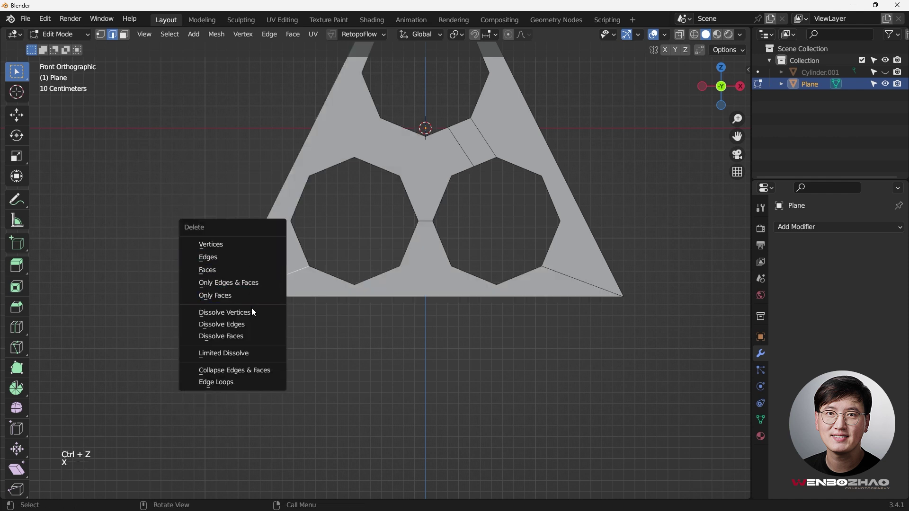
pyautogui.click(250, 323)
pyautogui.click(256, 283)
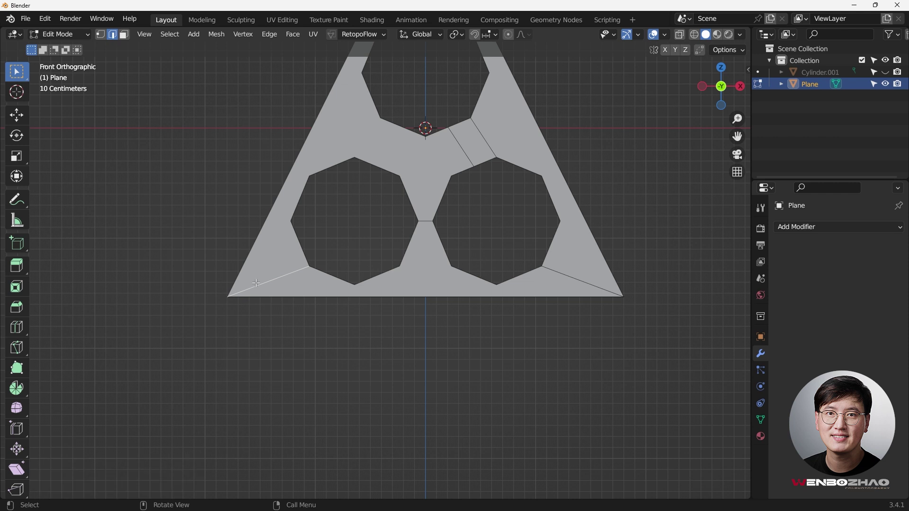
# In vertex mode, knife-cut an edge from the lower-left hole's leftmost vertex to the triangle's left side
pyautogui.press('1')
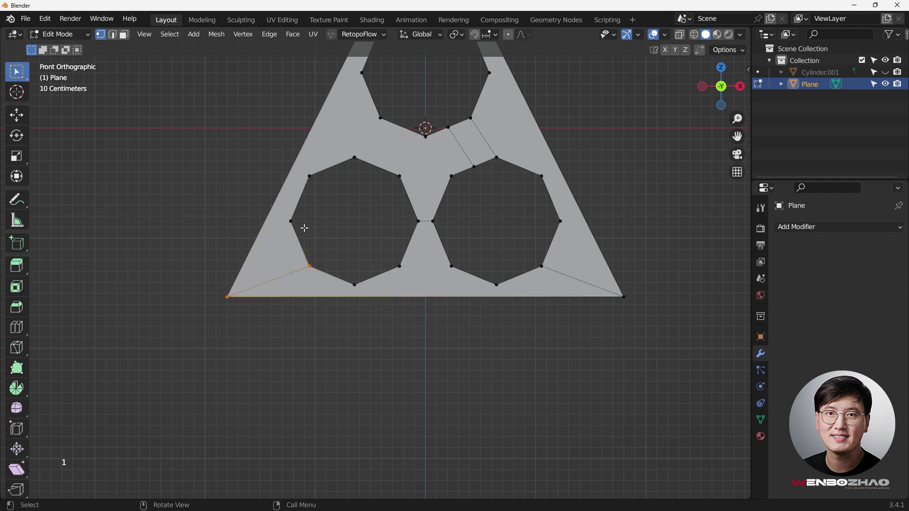
pyautogui.scroll(1, 293, 232)
pyautogui.keyDown('shift'); pyautogui.moveTo(287, 235); pyautogui.dragTo(263, 257, button='middle'); pyautogui.keyUp('shift')
pyautogui.scroll(-2, 260, 258)
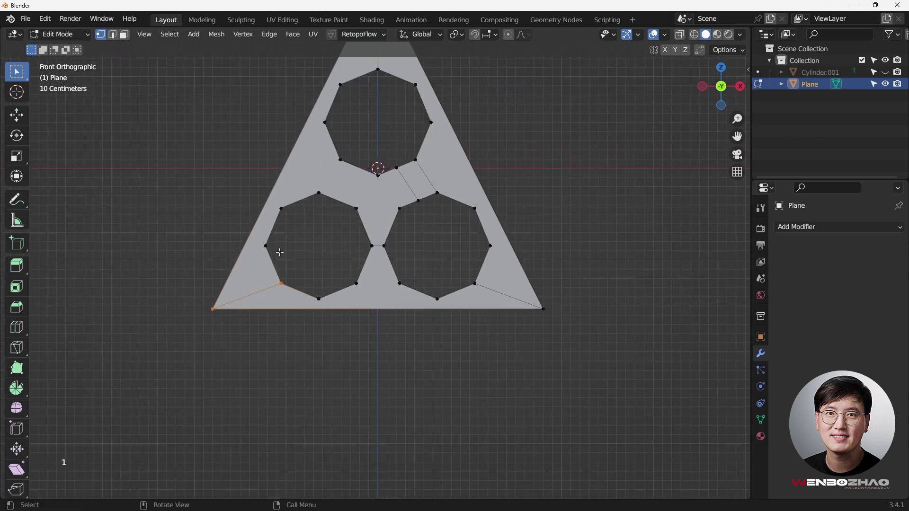
pyautogui.press('k')
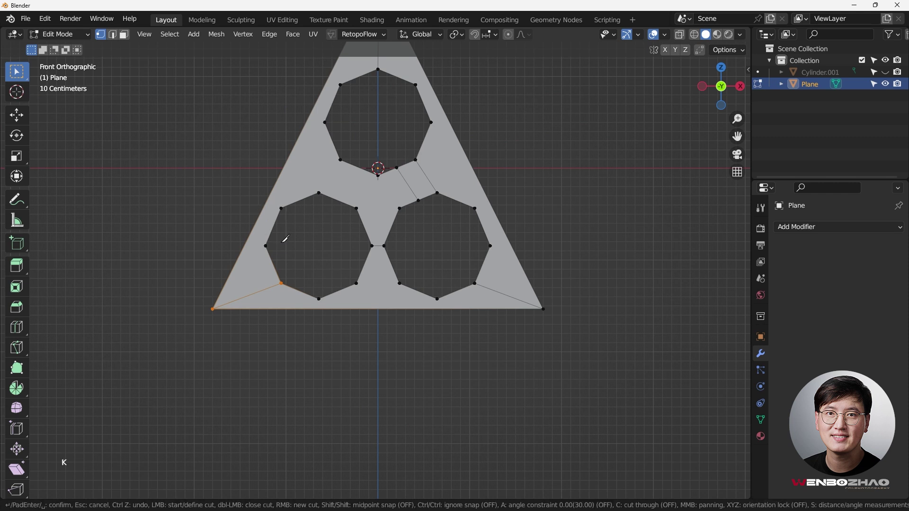
pyautogui.click(265, 246)
pyautogui.click(247, 240)
pyautogui.press('Return')
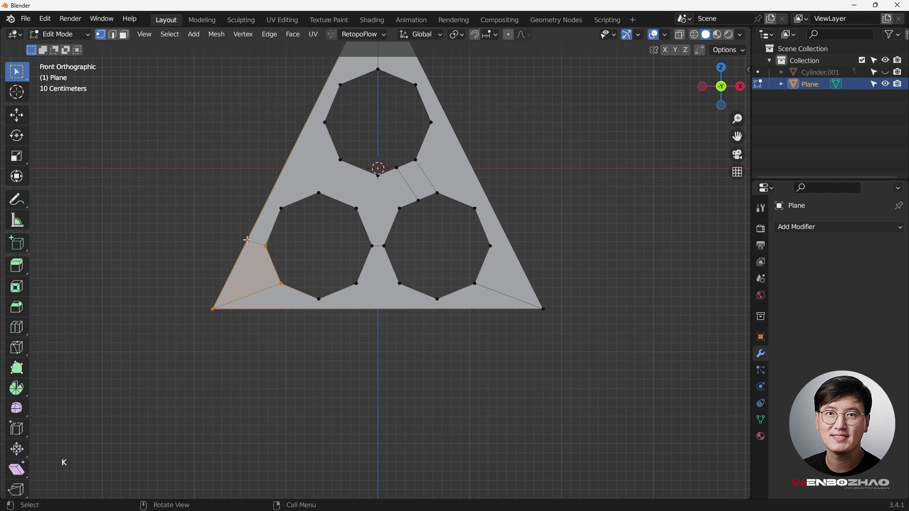
# Knife-cut another edge from the lower-left hole's upper-left vertex to the triangle's left side
pyautogui.press('k')
pyautogui.click(282, 209)
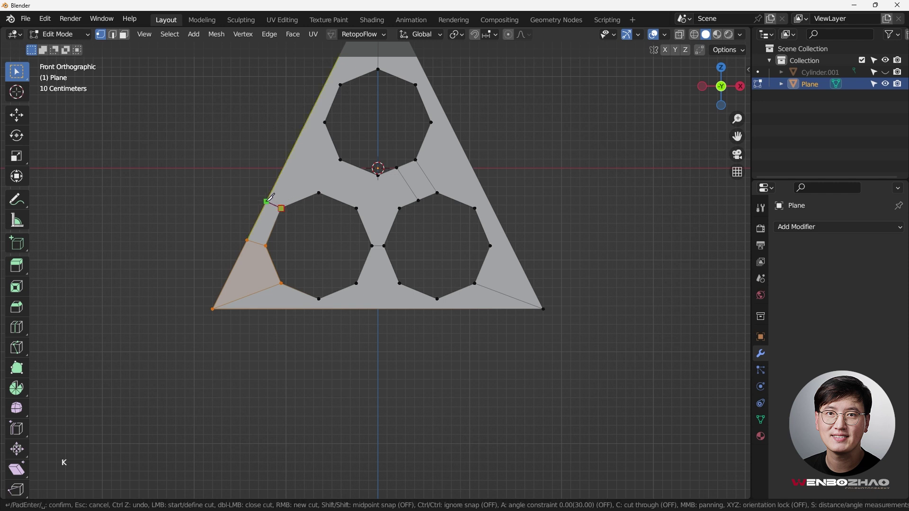
pyautogui.click(267, 202)
pyautogui.press('Return')
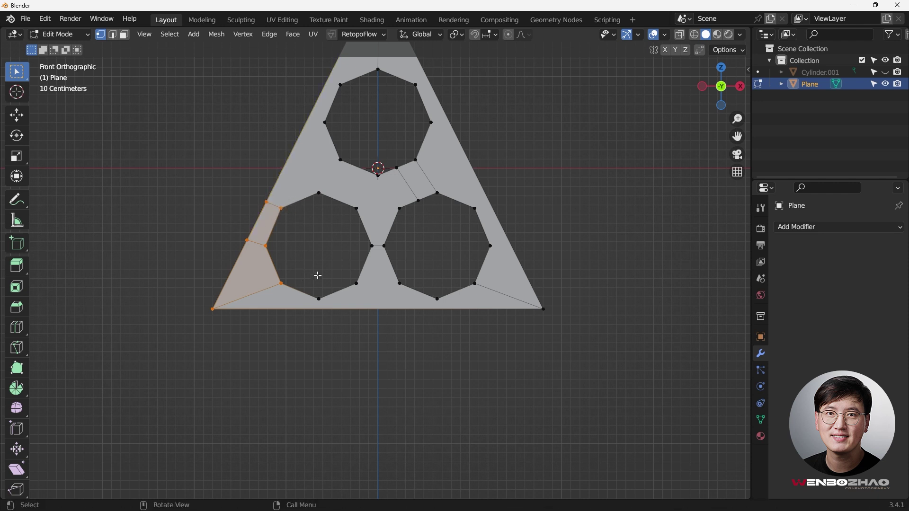
pyautogui.press('k')
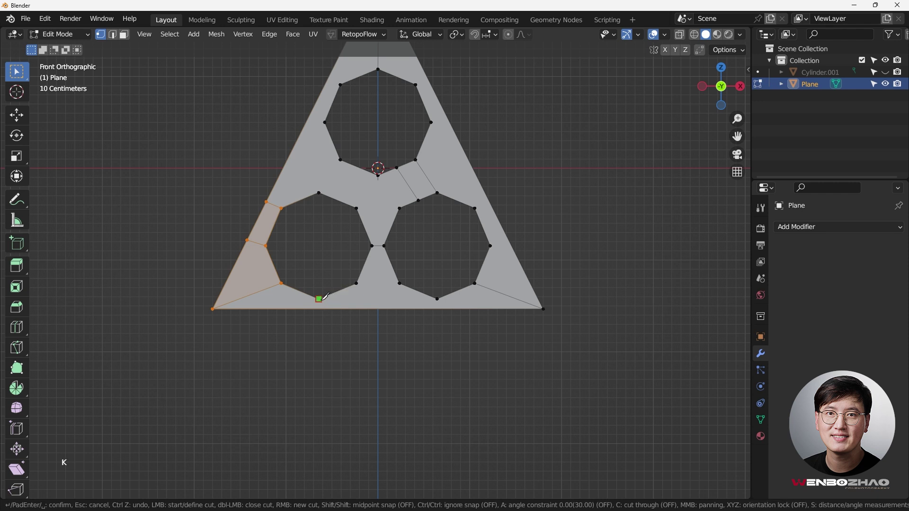
pyautogui.click(319, 299)
pyautogui.press('Escape')
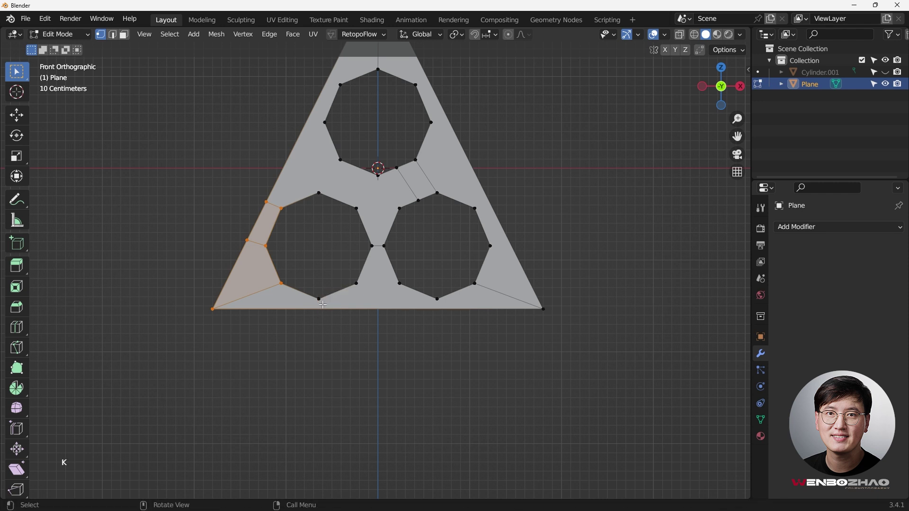
# Knife-cut an edge from the lower-left hole's bottom vertex straight down to the triangle's base
pyautogui.press('k')
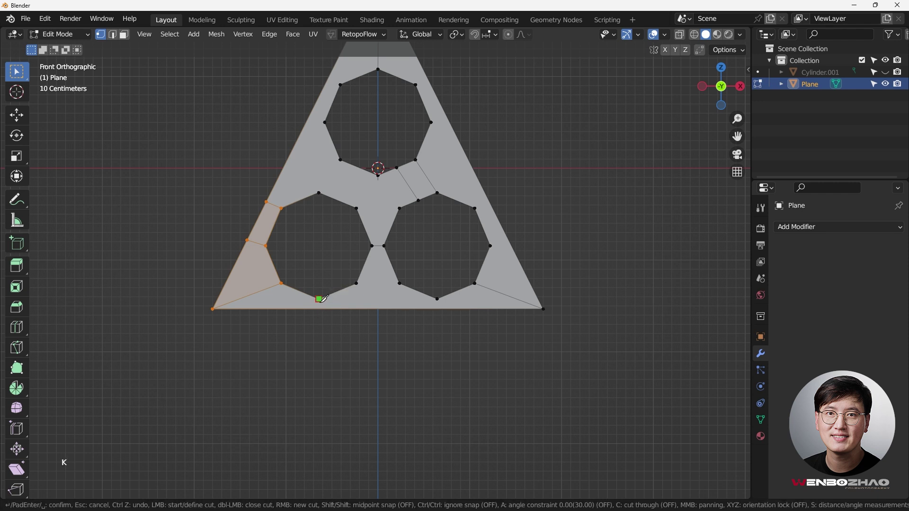
pyautogui.click(319, 299)
pyautogui.click(319, 309)
pyautogui.press('Return')
# Knife-cut a horizontal edge joining the facing lower vertices of the two lower holes
pyautogui.scroll(2, 366, 282)
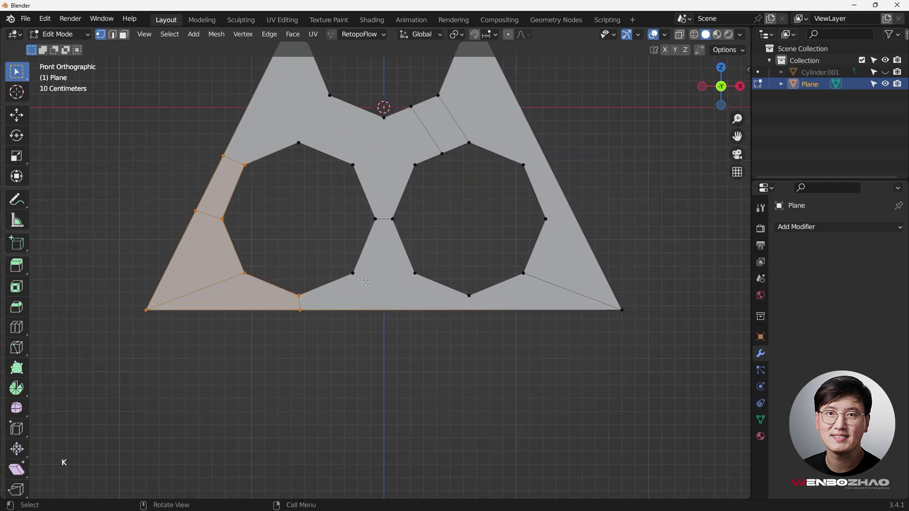
pyautogui.click(353, 274)
pyautogui.keyDown('shift'); pyautogui.click(415, 273); pyautogui.keyUp('shift')
pyautogui.press('k')
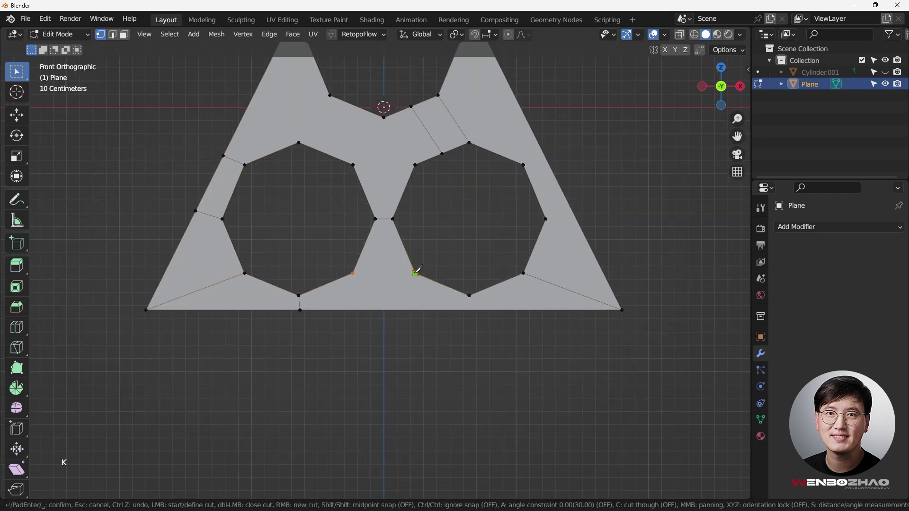
pyautogui.click(415, 273)
pyautogui.click(353, 273)
pyautogui.press('Return')
# Connect the facing upper vertices of the two lower holes with a horizontal edge using Connect Vertex Path
pyautogui.scroll(-1, 393, 222)
pyautogui.click(361, 179)
pyautogui.keyDown('shift'); pyautogui.click(424, 180); pyautogui.keyUp('shift')
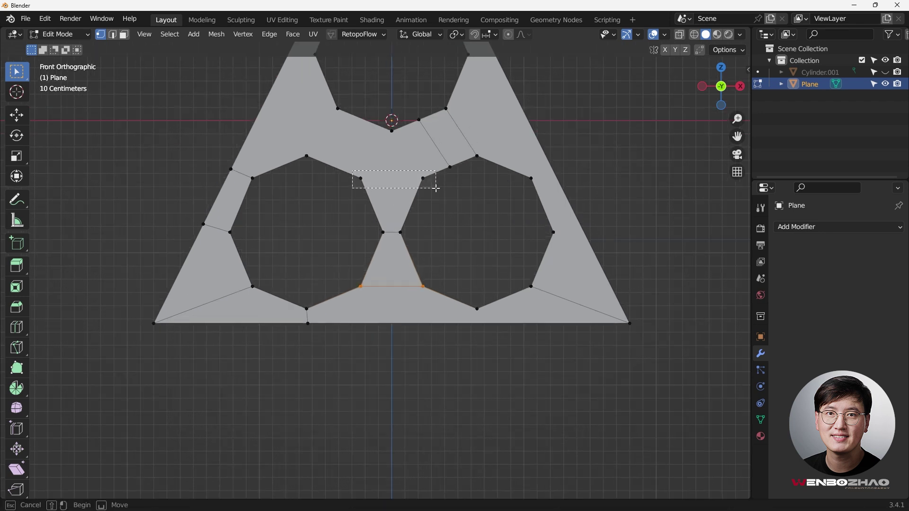
pyautogui.press('j')
# Connect the lower-left hole's top vertex to the upper hole's lower-left vertex
pyautogui.scroll(-2, 398, 213)
pyautogui.keyDown('shift'); pyautogui.moveTo(402, 218); pyautogui.dragTo(453, 284, button='middle'); pyautogui.keyUp('shift')
pyautogui.scroll(2, 426, 289)
pyautogui.moveTo(361, 171); pyautogui.dragTo(392, 223)
pyautogui.keyDown('shift'); pyautogui.click(401, 159); pyautogui.keyUp('shift')
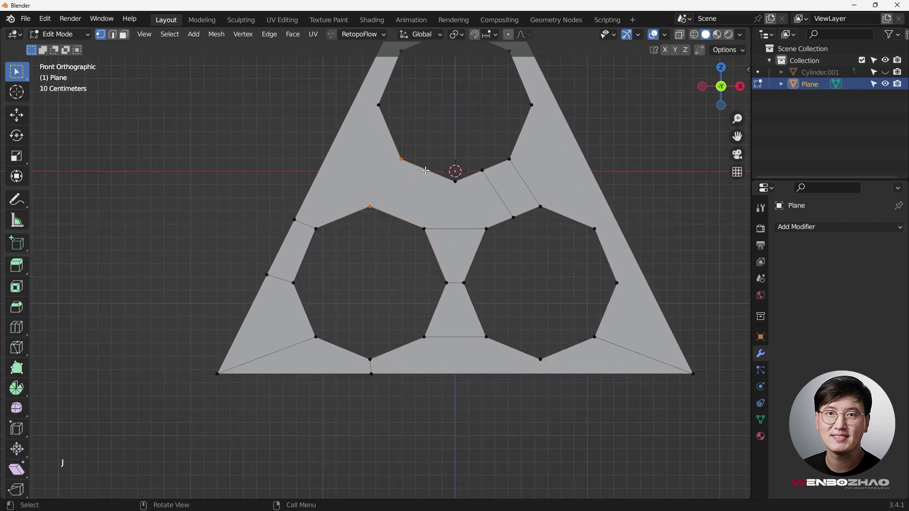
pyautogui.scroll(-2, 415, 174)
# Knife-cut an edge from the upper hole's leftmost vertex to the triangle's left side
pyautogui.scroll(1, 401, 205)
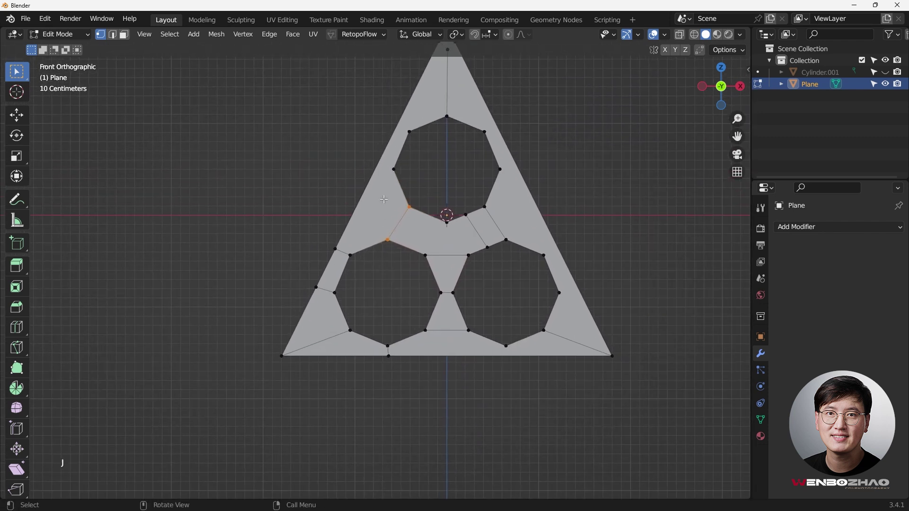
pyautogui.press('k')
pyautogui.click(415, 208)
pyautogui.click(396, 163)
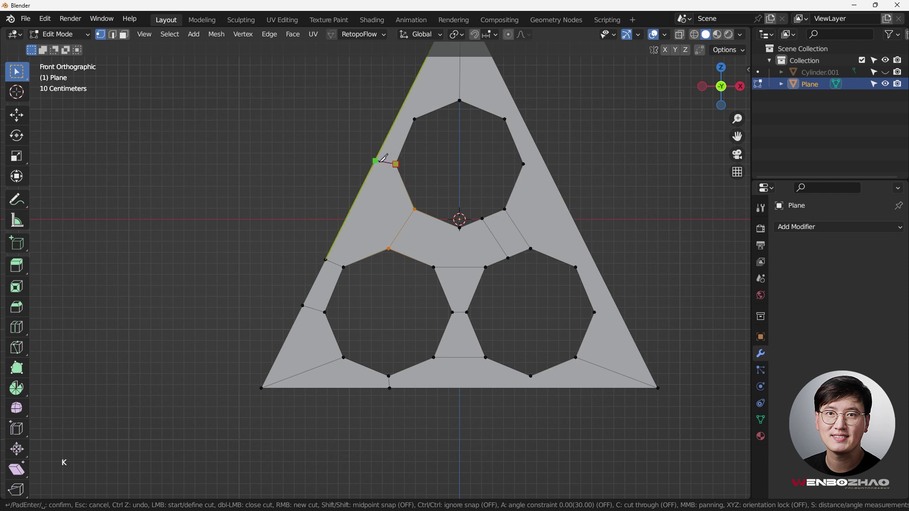
pyautogui.click(376, 160)
pyautogui.press('Return')
# Knife-cut an edge between the upper hole's upper-left vertex and the triangle's left side
pyautogui.scroll(-2, 376, 160)
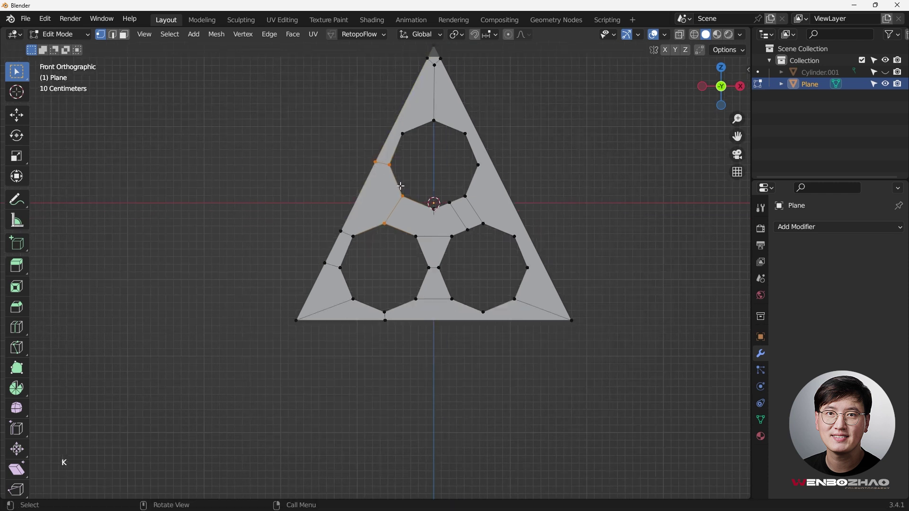
pyautogui.moveTo(401, 186); pyautogui.dragTo(399, 171, button='middle')
pyautogui.press('KP_1')
pyautogui.scroll(4, 386, 194)
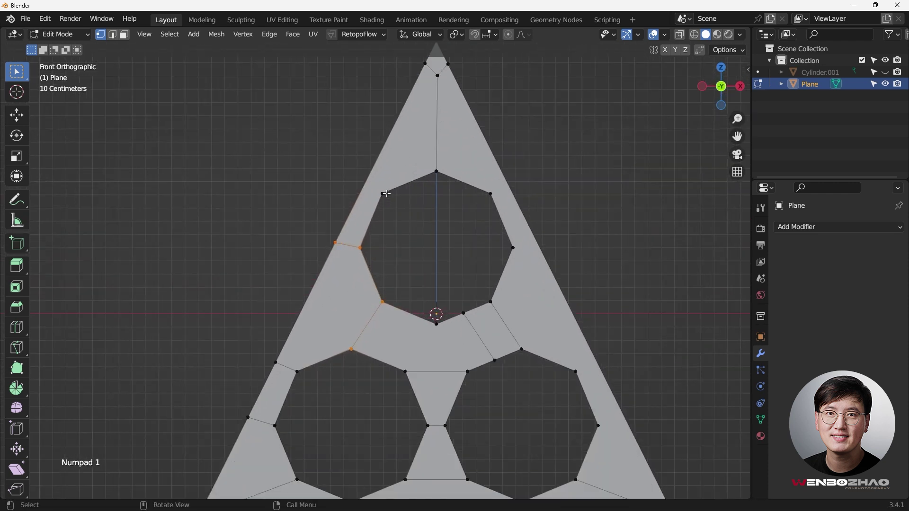
pyautogui.press('k')
pyautogui.click(369, 174)
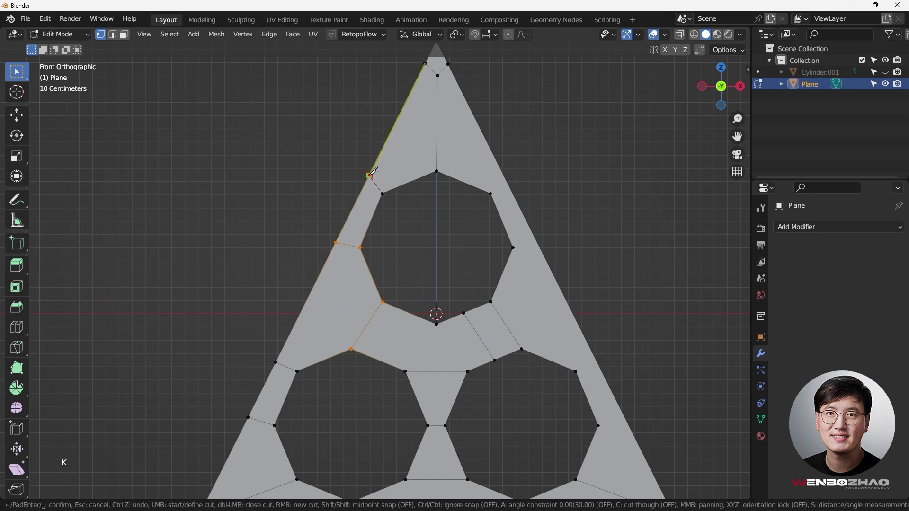
pyautogui.press('space')
# Knife-cut an angle-constrained vertical line from the upper hole's bottom vertex down through the middle to the triangle's base
pyautogui.scroll(-2, 418, 173)
pyautogui.scroll(1, 410, 239)
pyautogui.scroll(1, 409, 241)
pyautogui.scroll(-2, 409, 241)
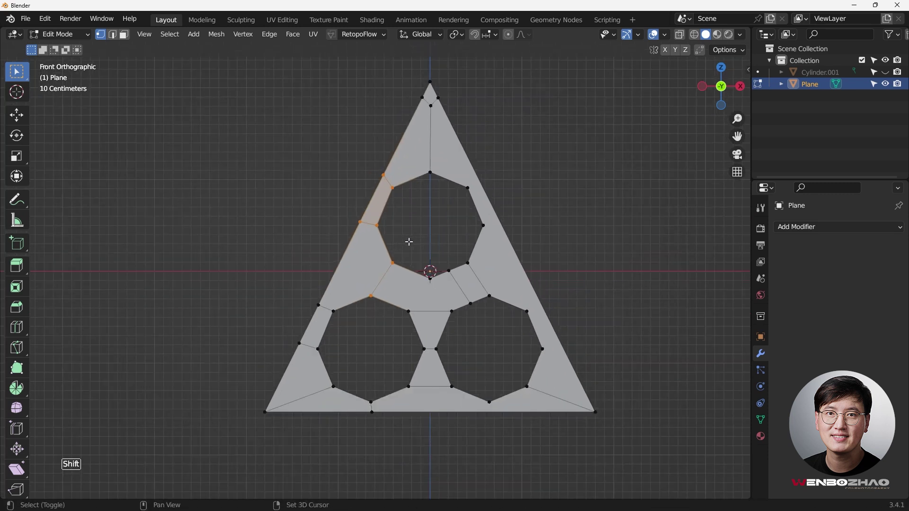
pyautogui.keyDown('shift'); pyautogui.moveTo(408, 242); pyautogui.dragTo(362, 181, button='middle'); pyautogui.keyUp('shift')
pyautogui.scroll(-1, 383, 211)
pyautogui.scroll(3, 385, 228)
pyautogui.keyDown('shift'); pyautogui.moveTo(384, 218); pyautogui.dragTo(376, 180, button='middle'); pyautogui.keyUp('shift')
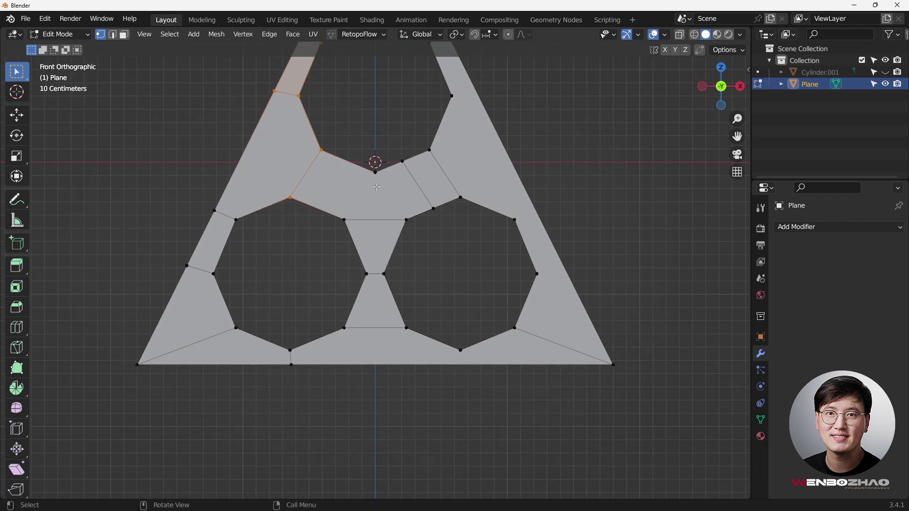
pyautogui.press('k')
pyautogui.press('a')
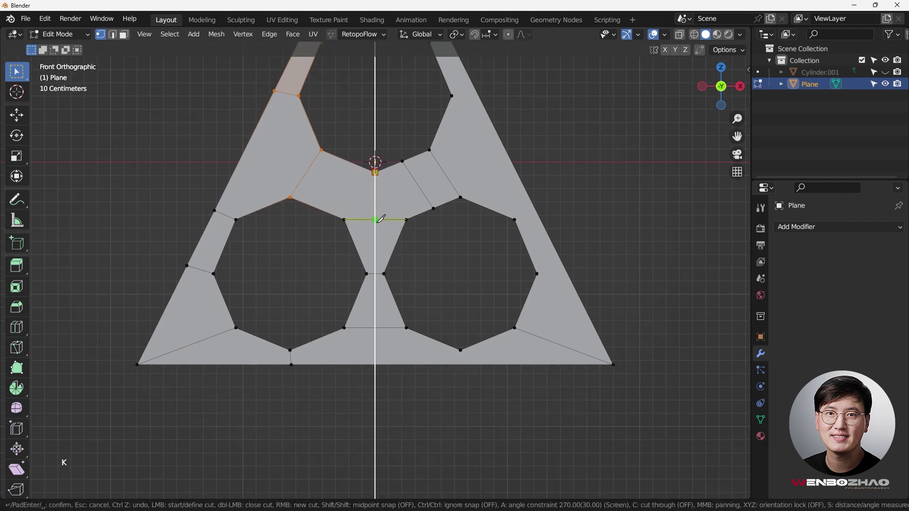
pyautogui.click(381, 349)
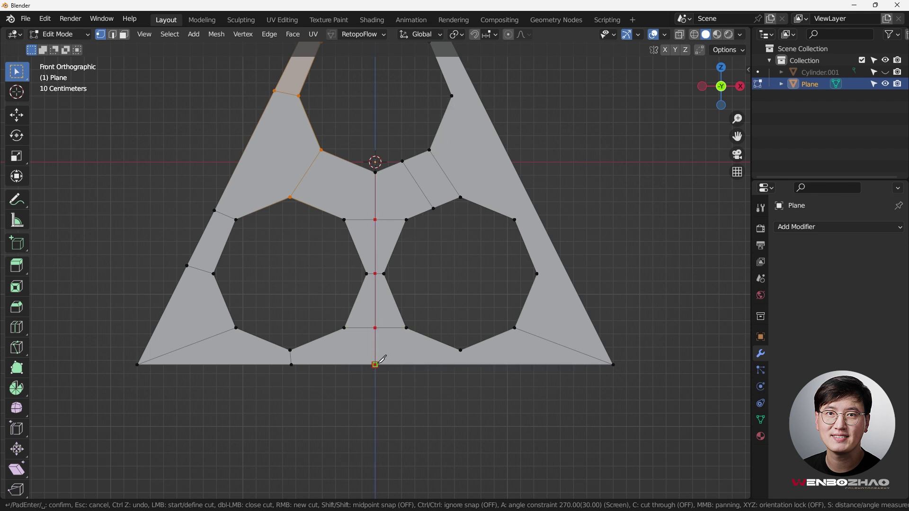
pyautogui.press('Return')
pyautogui.scroll(1, 406, 335)
pyautogui.keyDown('shift'); pyautogui.moveTo(406, 335); pyautogui.dragTo(350, 294, button='middle'); pyautogui.keyUp('shift')
pyautogui.press('KP_1')
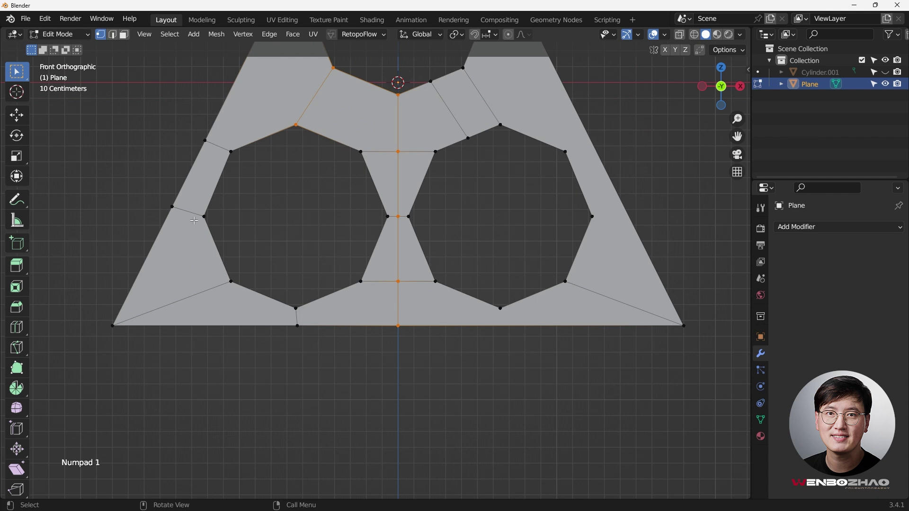
pyautogui.scroll(-2, 350, 219)
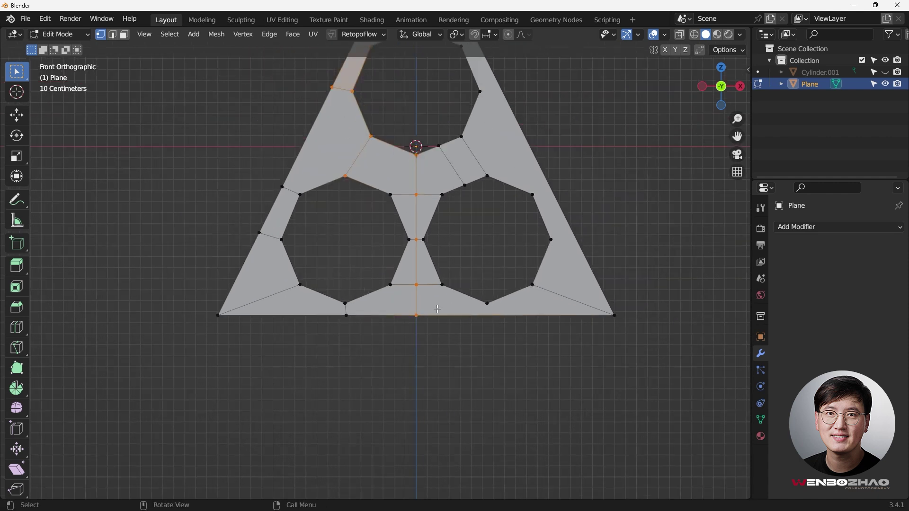
pyautogui.scroll(2, 428, 312)
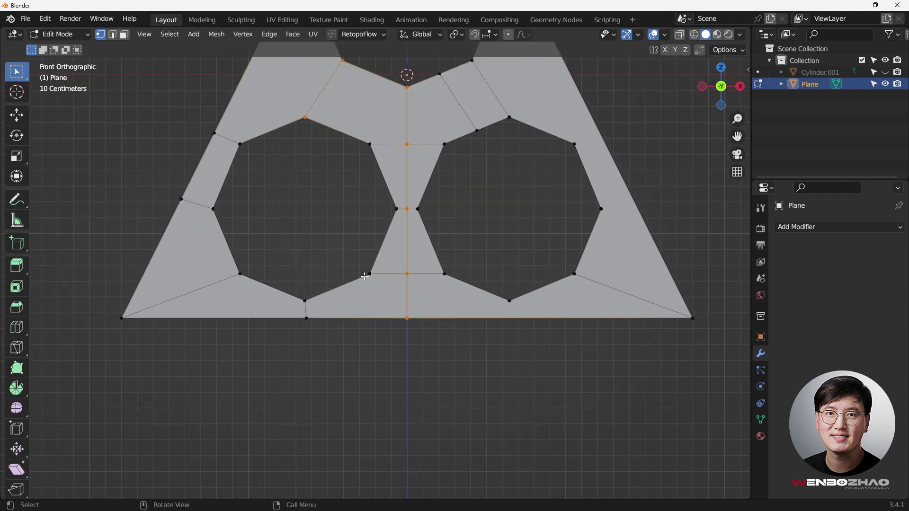
pyautogui.scroll(-1, 189, 252)
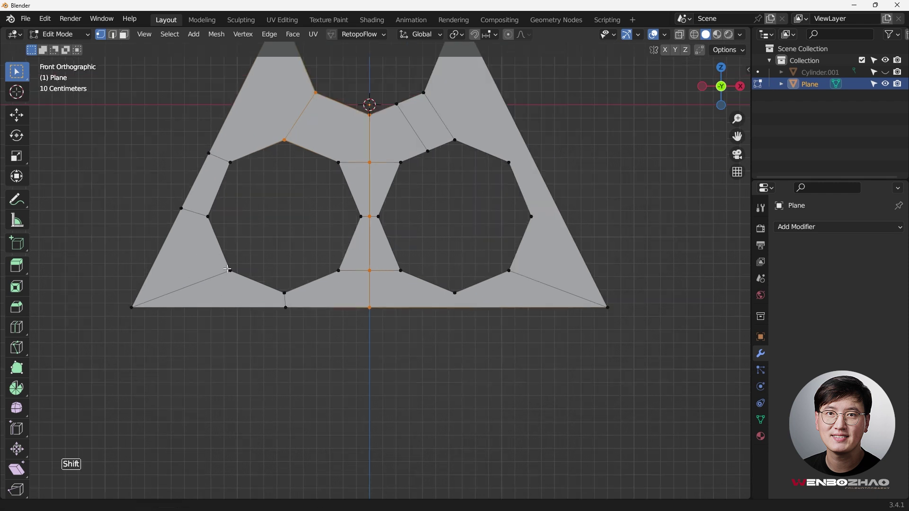
# Knife-cut an edge from the middle of the edge joining the upper and lower-left holes to the triangle's left side
pyautogui.keyDown('shift'); pyautogui.moveTo(191, 248); pyautogui.dragTo(192, 314, button='middle'); pyautogui.keyUp('shift')
pyautogui.scroll(1, 192, 314)
pyautogui.keyDown('shift'); pyautogui.moveTo(231, 221); pyautogui.dragTo(247, 307, button='middle'); pyautogui.keyUp('shift')
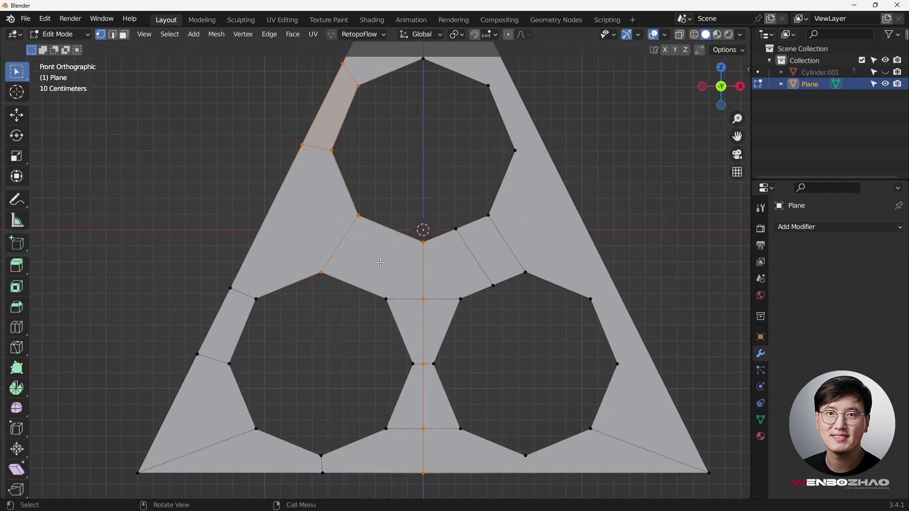
pyautogui.hotkey('ctrl', 'r')
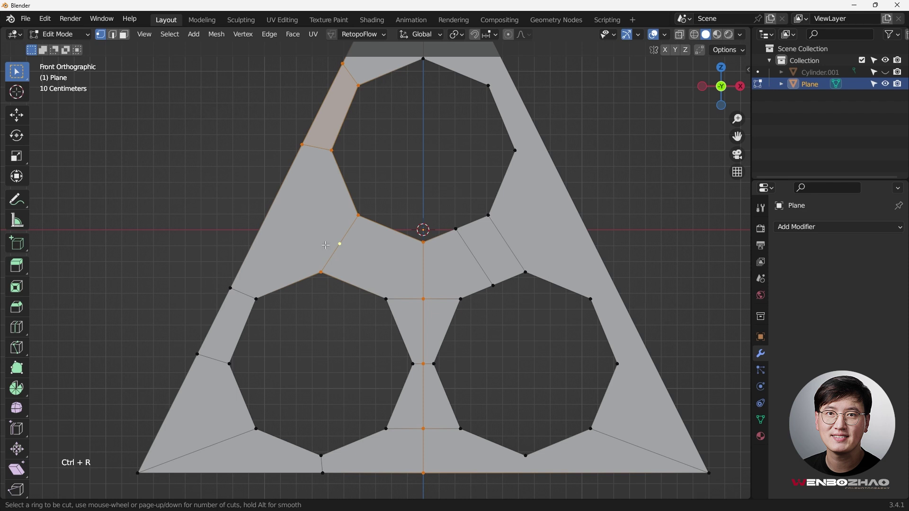
pyautogui.press('k')
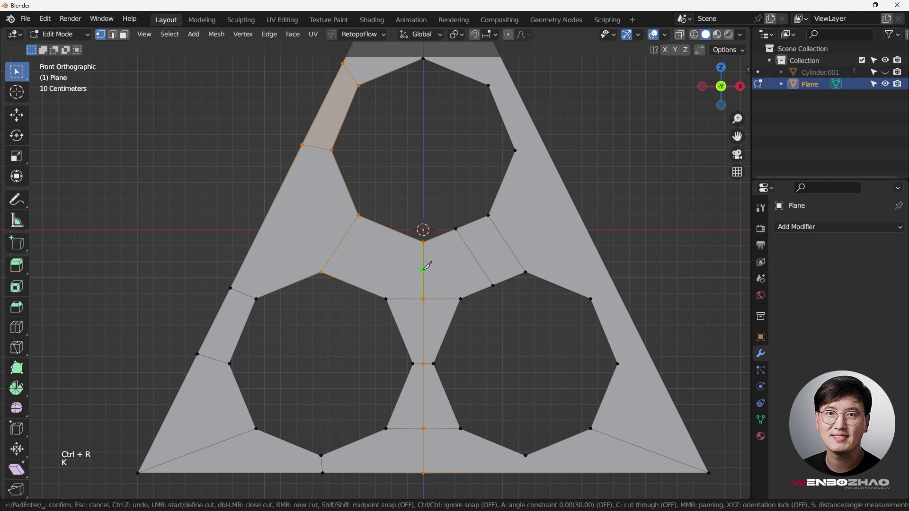
pyautogui.click(270, 211)
pyautogui.press('Return')
# Knife-cut from the vertex midway between the upper and lower-left holes, through an interior point, to the upper hole's bottom vertex
pyautogui.scroll(1, 286, 183)
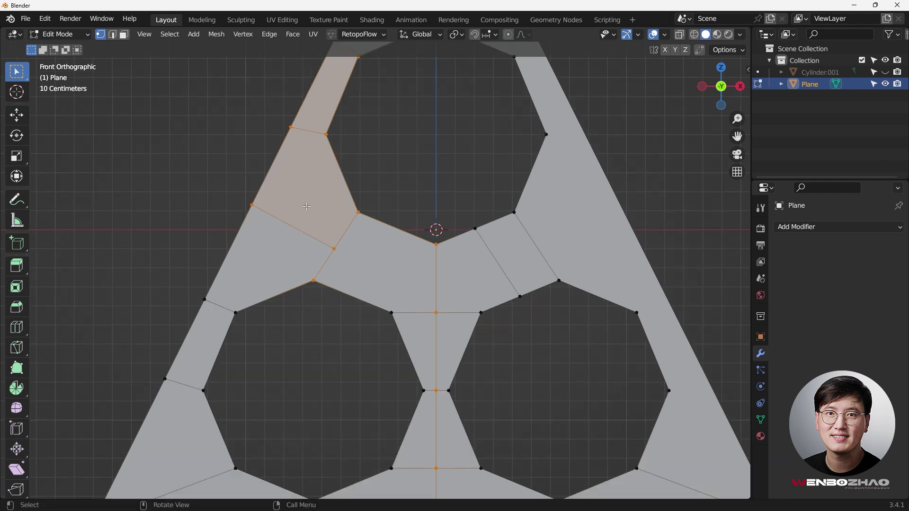
pyautogui.scroll(-3, 307, 207)
pyautogui.scroll(4, 311, 242)
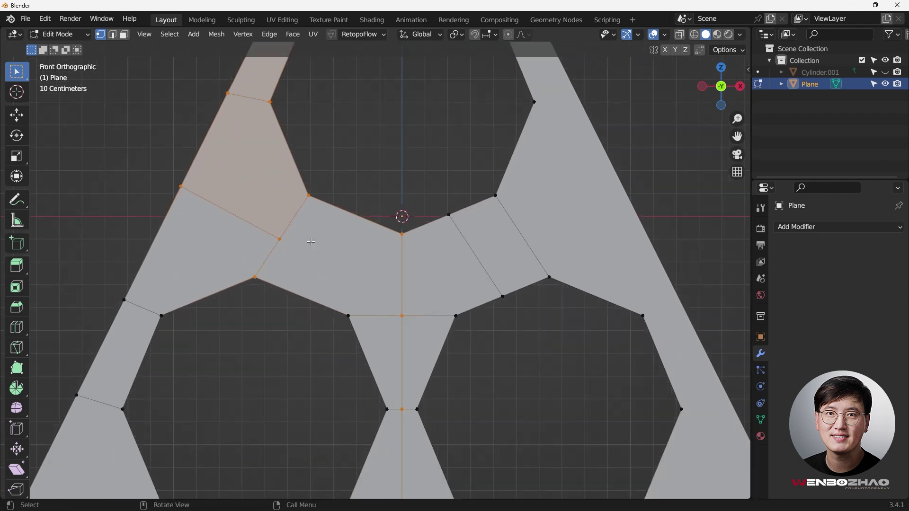
pyautogui.click(311, 199)
pyautogui.scroll(-1, 358, 299)
pyautogui.press('k')
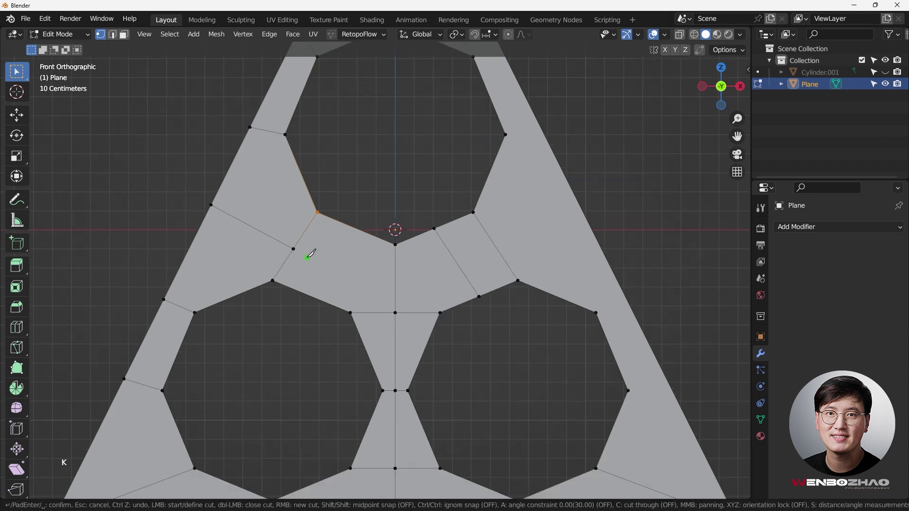
pyautogui.click(293, 248)
pyautogui.click(356, 275)
pyautogui.click(395, 243)
pyautogui.press('Return')
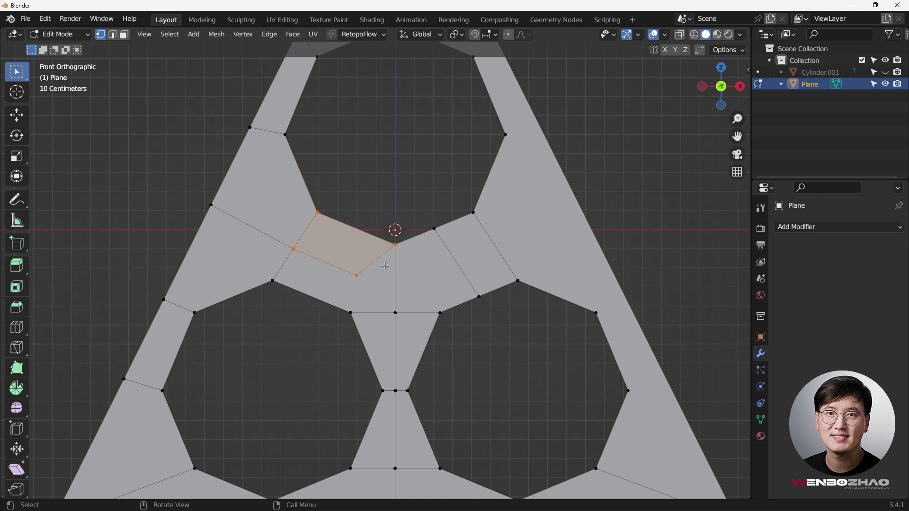
# Connect the new interior vertex to the lower-left hole's upper-right vertex
pyautogui.scroll(2, 360, 284)
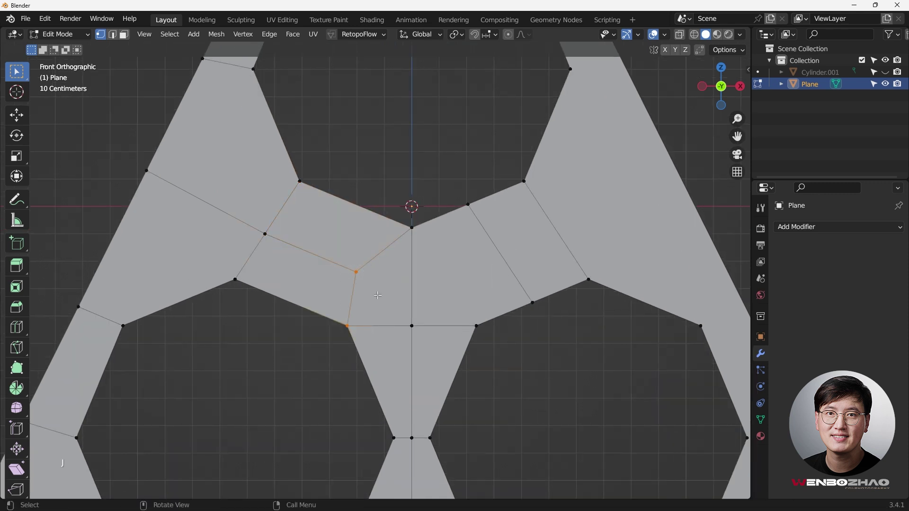
pyautogui.scroll(-2, 378, 296)
pyautogui.scroll(-2, 335, 272)
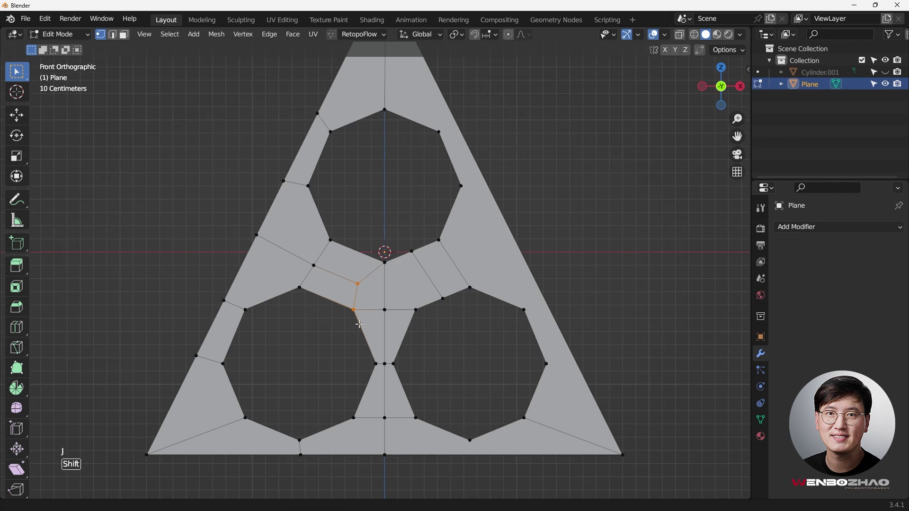
pyautogui.scroll(2, 324, 197)
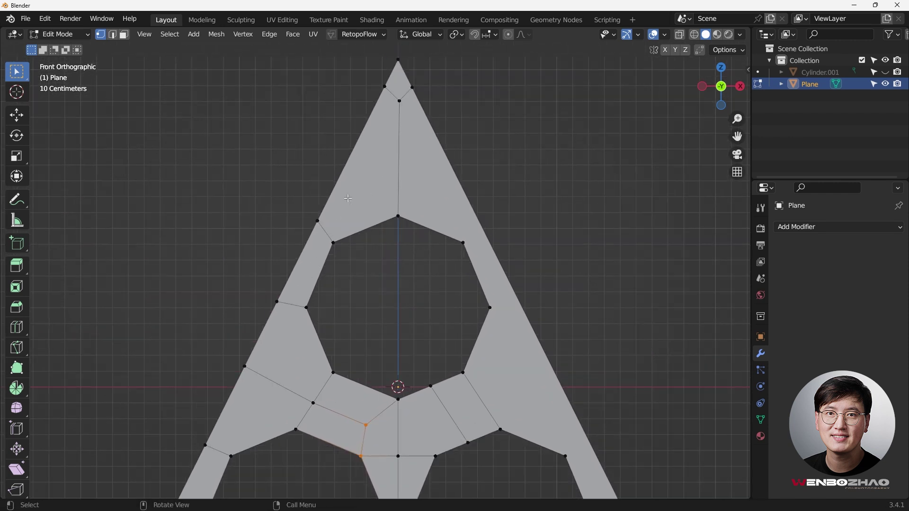
pyautogui.scroll(-3, 373, 182)
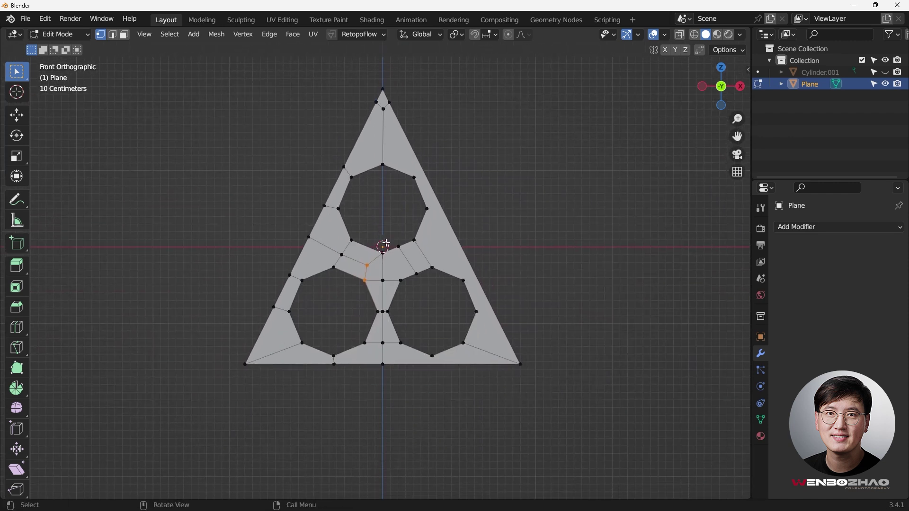
# Try to delete the vertices to the right of the triangle's vertical centre line, and undo the deletion
pyautogui.keyDown('alt'); pyautogui.middleClick(396, 243); pyautogui.keyUp('alt')
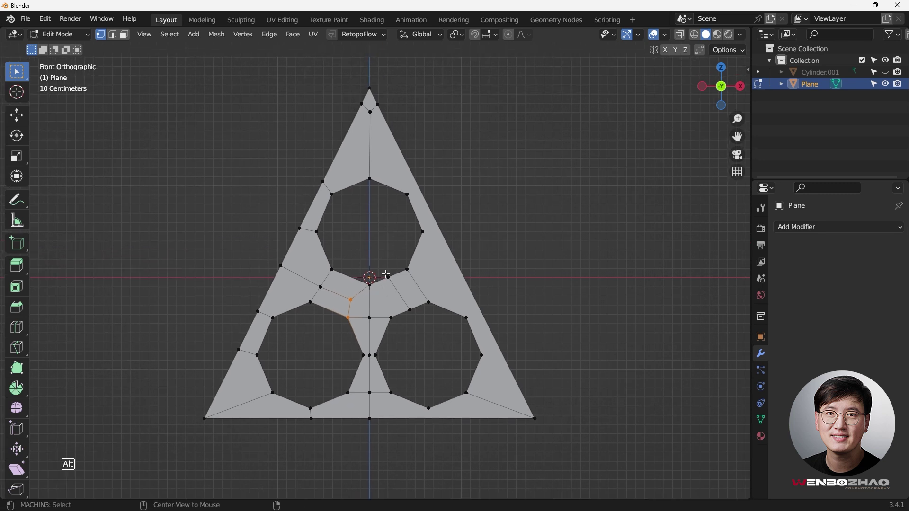
pyautogui.hotkey('alt', 'z')
pyautogui.click(391, 256)
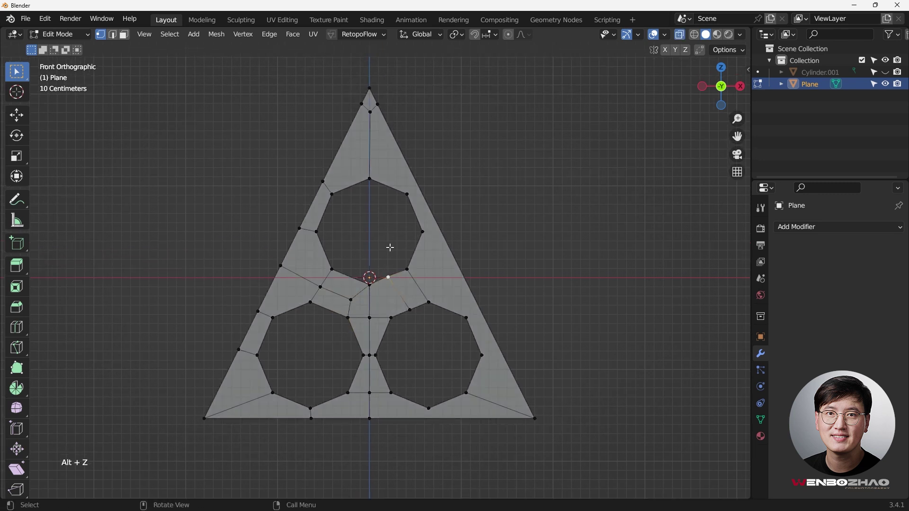
pyautogui.moveTo(370, 84); pyautogui.dragTo(593, 468)
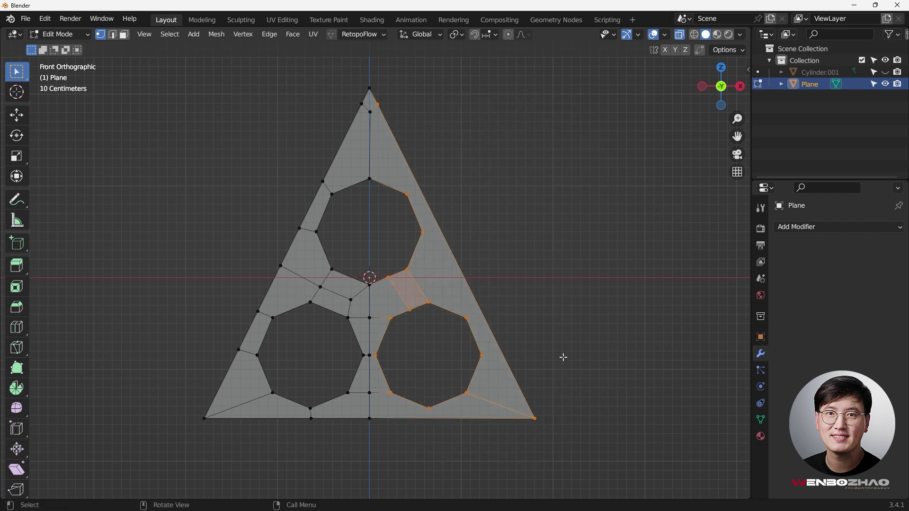
pyautogui.press('x')
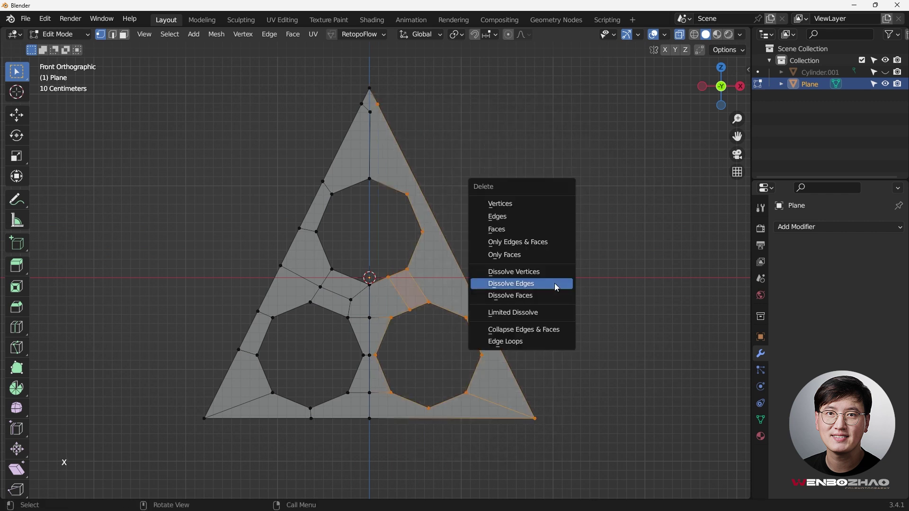
pyautogui.click(539, 206)
pyautogui.hotkey('ctrl', 'z')
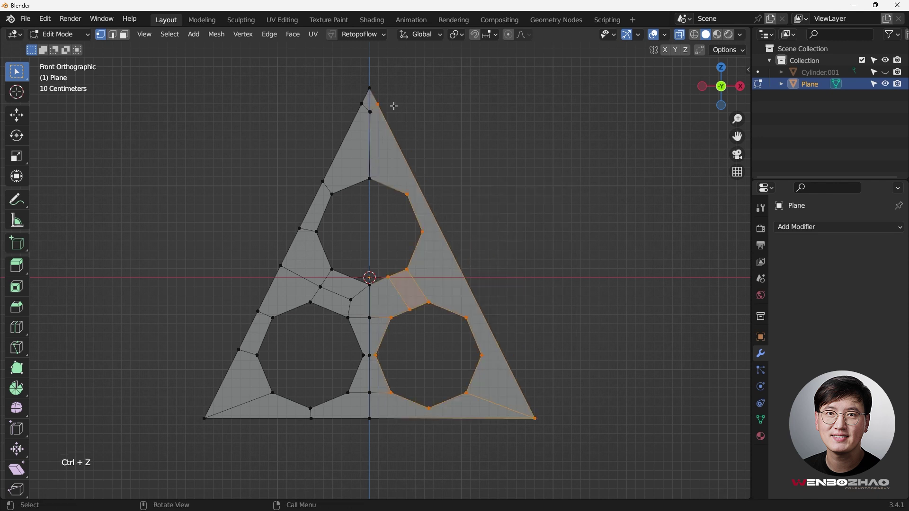
pyautogui.scroll(2, 366, 93)
pyautogui.hotkey('ctrl', 'z')
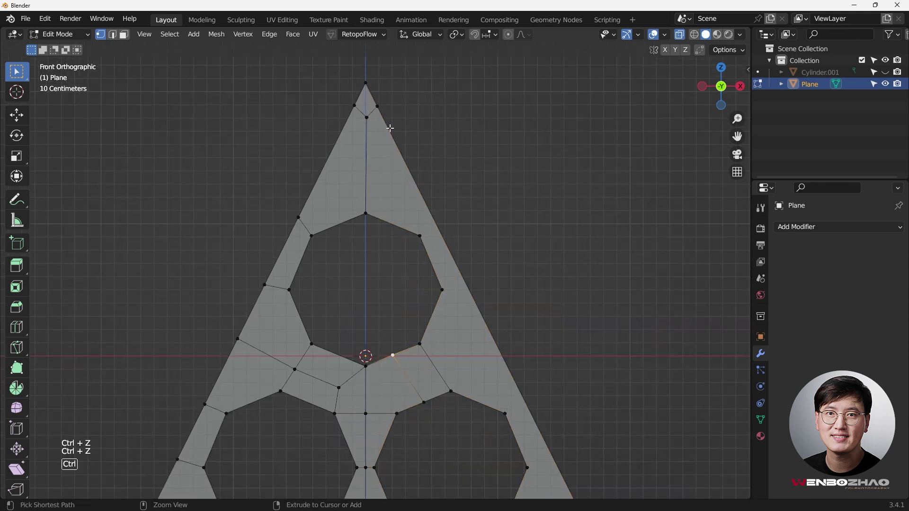
pyautogui.scroll(-3, 385, 142)
pyautogui.hotkey('alt', 'z')
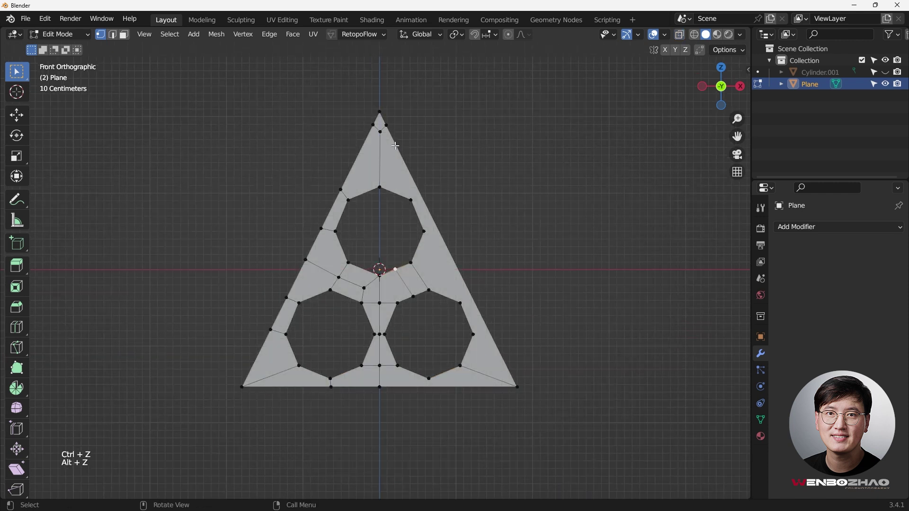
# Connect the triangle's apex vertex to the interior vertex directly below it with an edge
pyautogui.scroll(2, 408, 161)
pyautogui.click(350, 129)
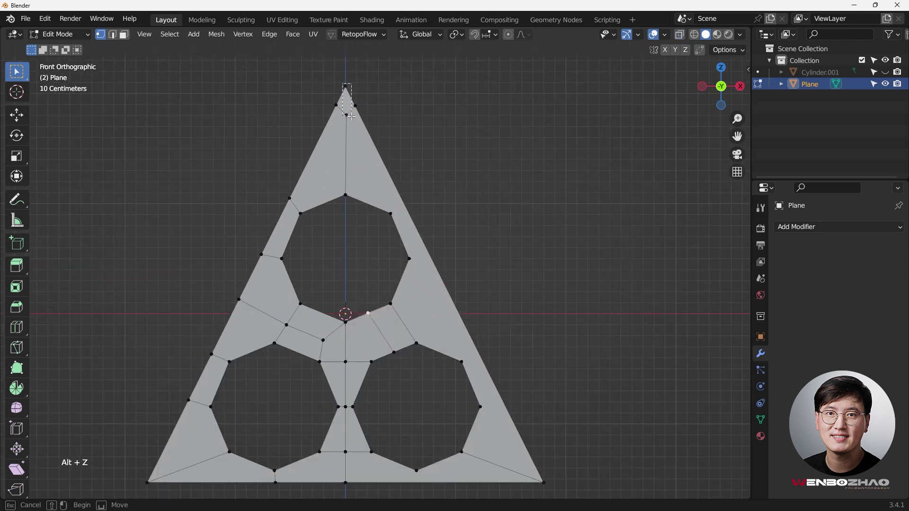
pyautogui.scroll(-2, 379, 102)
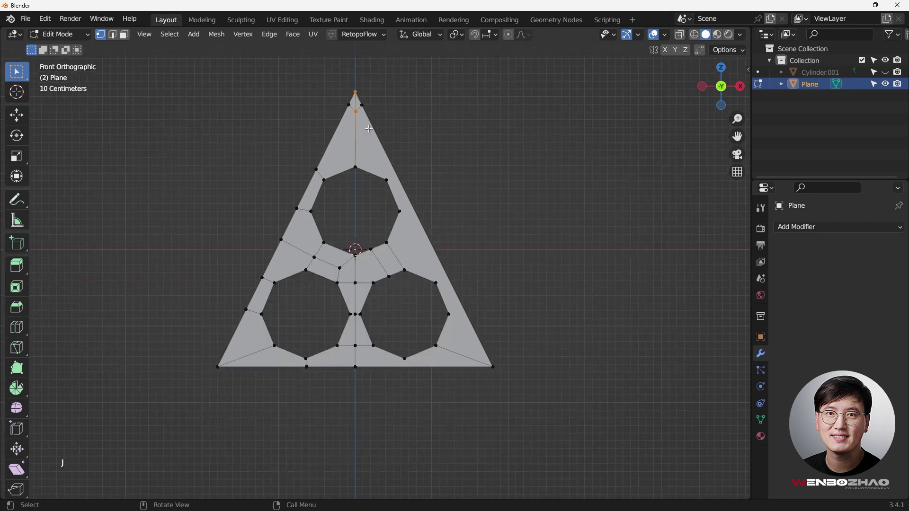
# Delete all vertices to the right of the vertical centre line with X-ray on, keeping the centre-line vertices
pyautogui.keyDown('shift'); pyautogui.moveTo(359, 90); pyautogui.dragTo(346, 65, button='middle'); pyautogui.keyUp('shift')
pyautogui.moveTo(346, 73); pyautogui.dragTo(537, 372)
pyautogui.hotkey('alt', 'z')
pyautogui.moveTo(347, 76); pyautogui.dragTo(557, 343)
pyautogui.press('x')
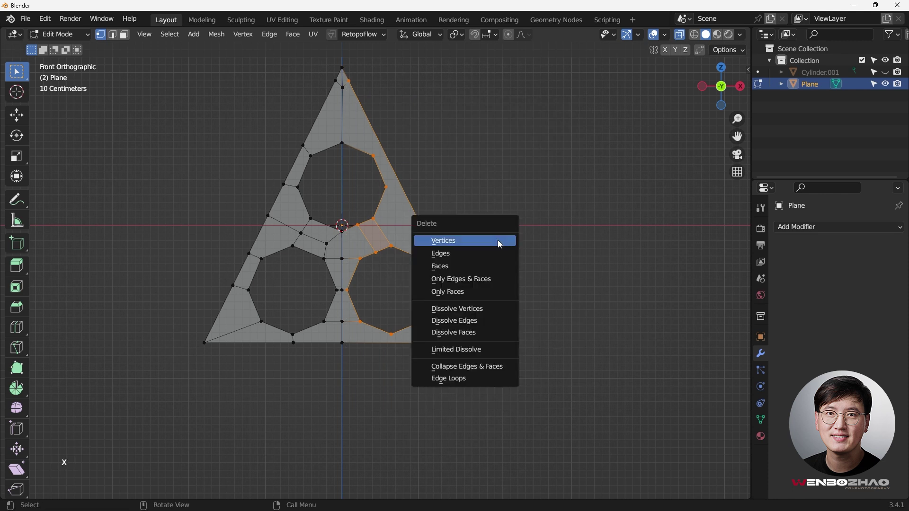
pyautogui.click(498, 240)
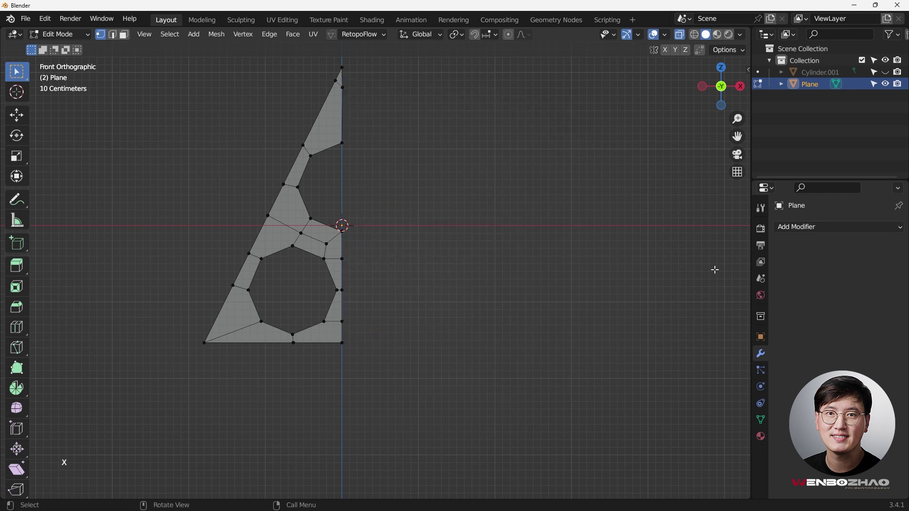
# Add a Mirror modifier on the X axis to the half triangle and enable Clipping
pyautogui.click(808, 229)
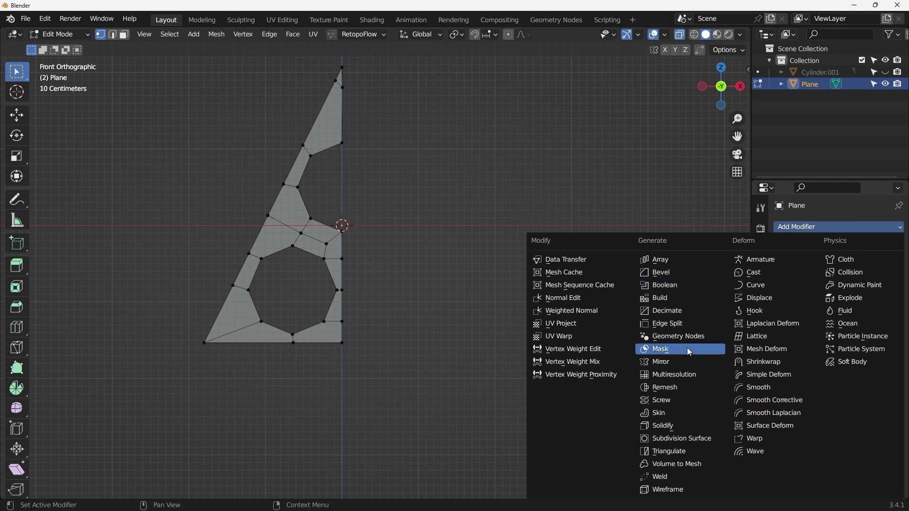
pyautogui.click(682, 364)
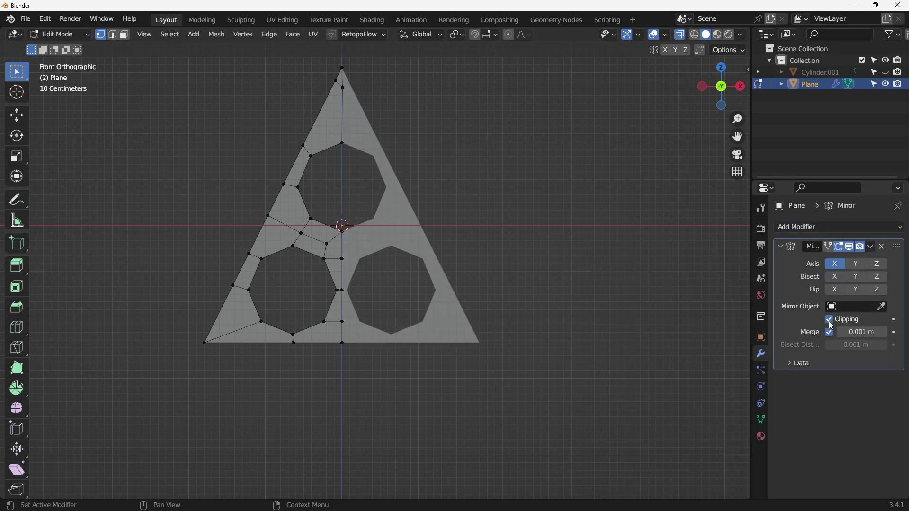
# Move the interior vertex just below the apex along X onto the mirror centre line
pyautogui.scroll(2, 352, 88)
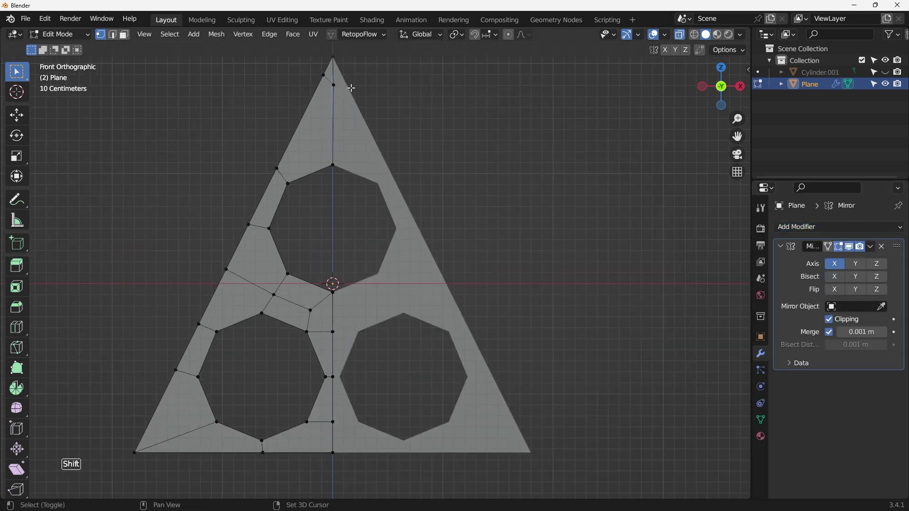
pyautogui.keyDown('shift'); pyautogui.moveTo(351, 88); pyautogui.dragTo(332, 132, button='middle'); pyautogui.keyUp('shift')
pyautogui.scroll(1, 342, 104)
pyautogui.press('KP_1')
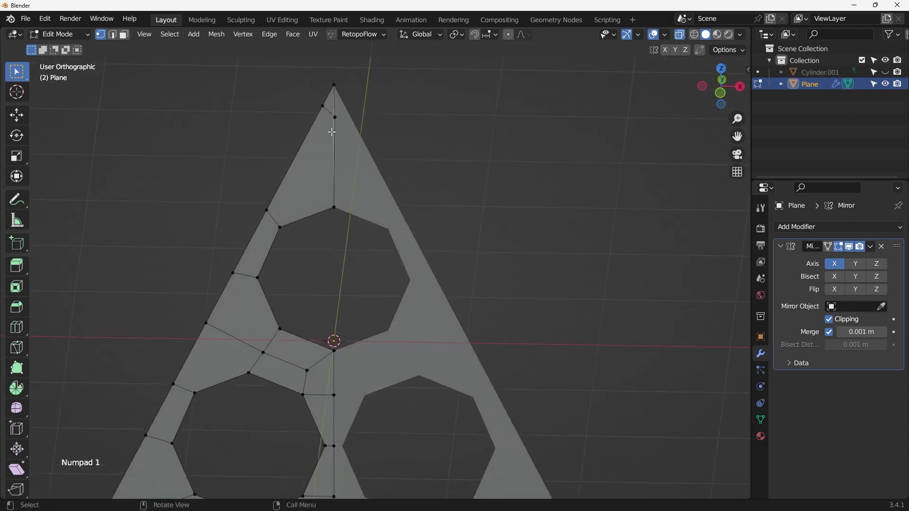
pyautogui.scroll(-3, 342, 112)
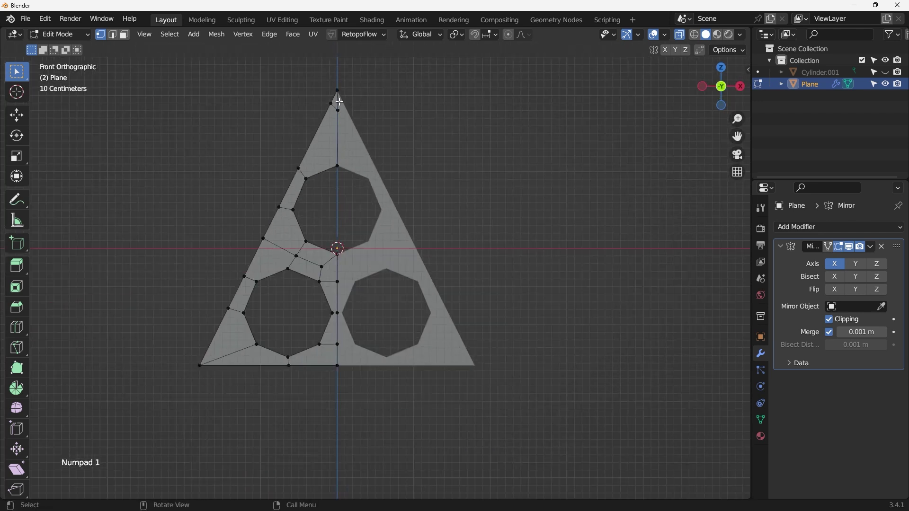
pyautogui.click(337, 109)
pyautogui.scroll(6, 345, 115)
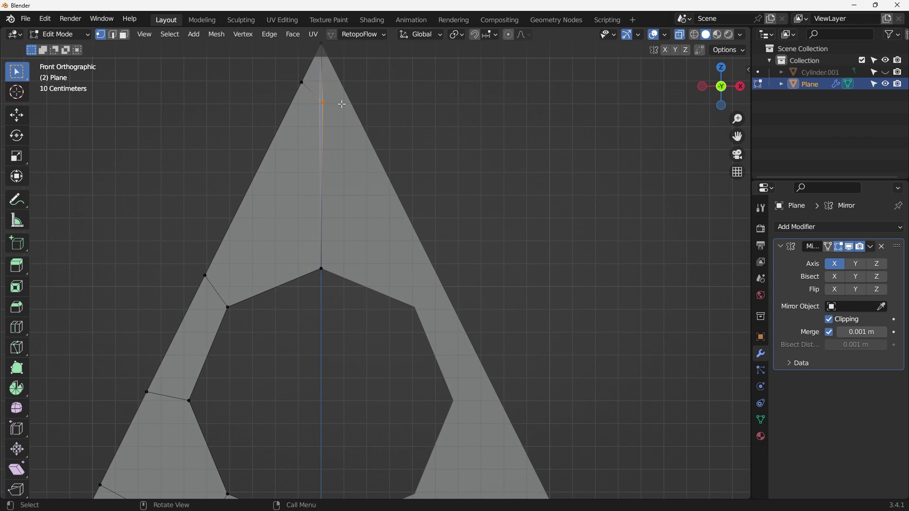
pyautogui.press('g')
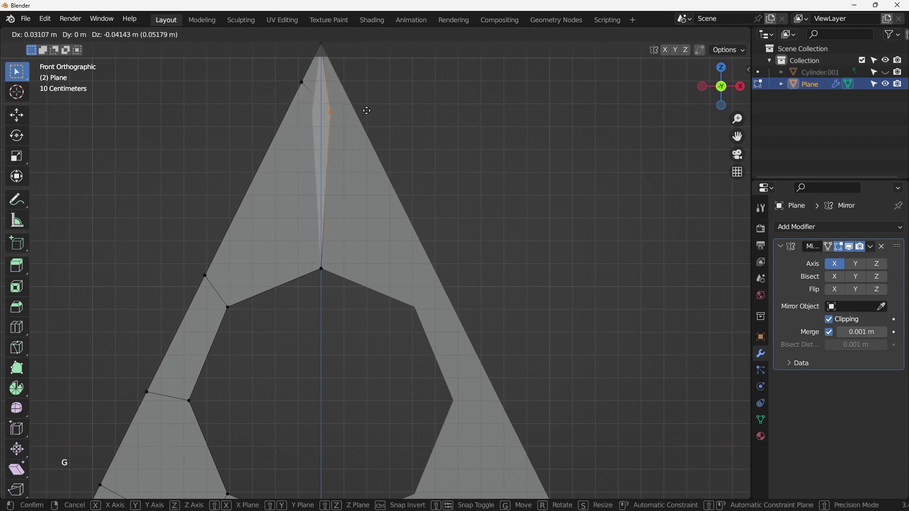
pyautogui.press('x')
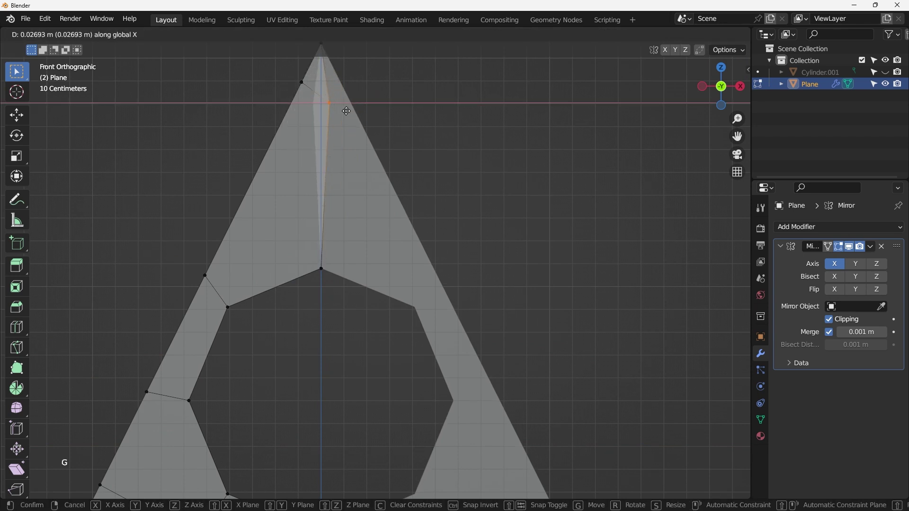
pyautogui.click(316, 114)
pyautogui.scroll(-3, 320, 123)
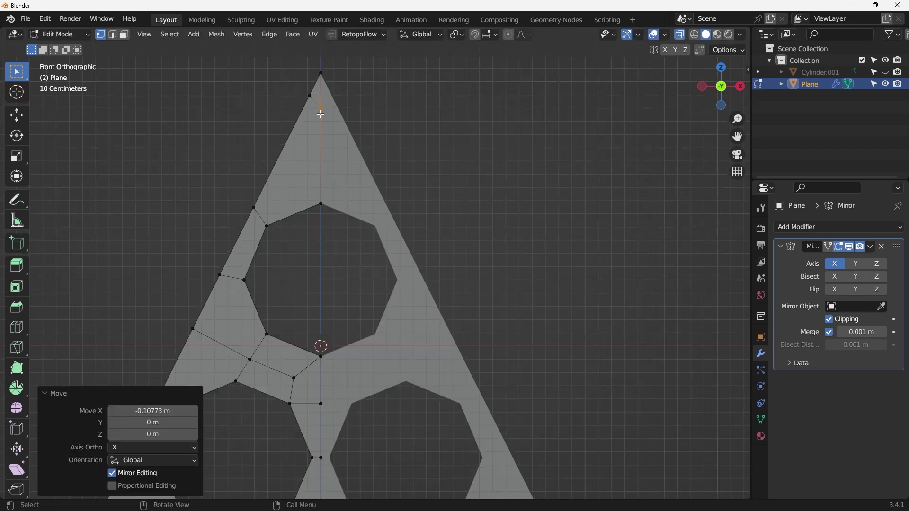
pyautogui.scroll(1, 321, 124)
pyautogui.scroll(-1, 323, 134)
pyautogui.scroll(1, 326, 135)
pyautogui.scroll(-1, 384, 175)
pyautogui.scroll(-1, 392, 254)
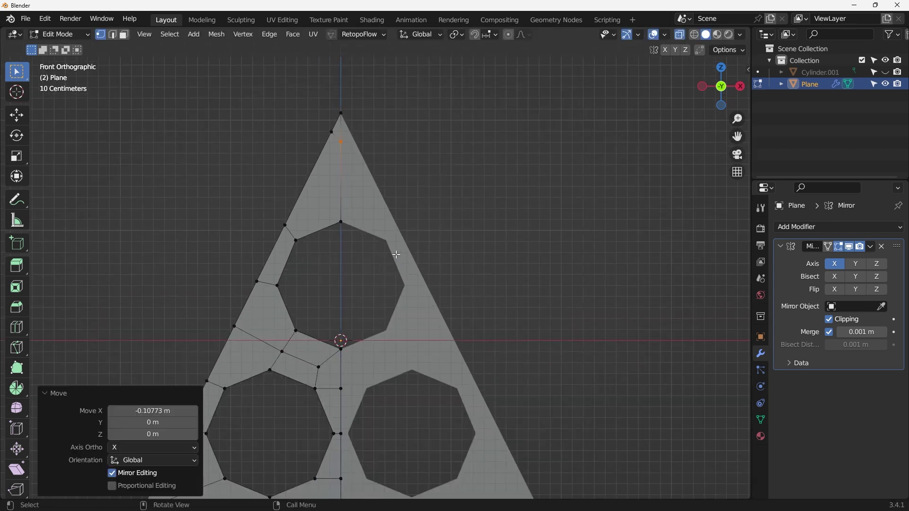
# Try to move the centre-line vertices below the upper hole sideways off the mirror axis
pyautogui.keyDown('shift'); pyautogui.moveTo(374, 318); pyautogui.dragTo(383, 183, button='middle'); pyautogui.keyUp('shift')
pyautogui.moveTo(349, 204); pyautogui.dragTo(376, 388)
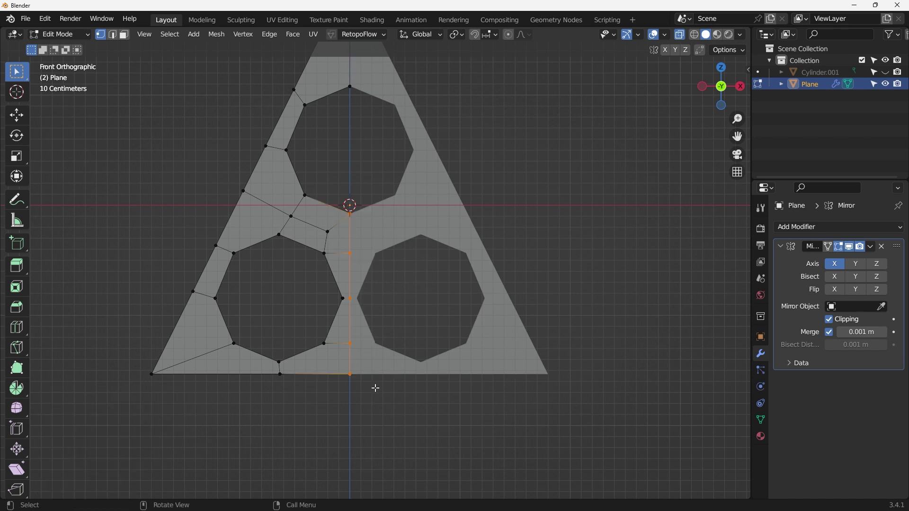
pyautogui.press('g')
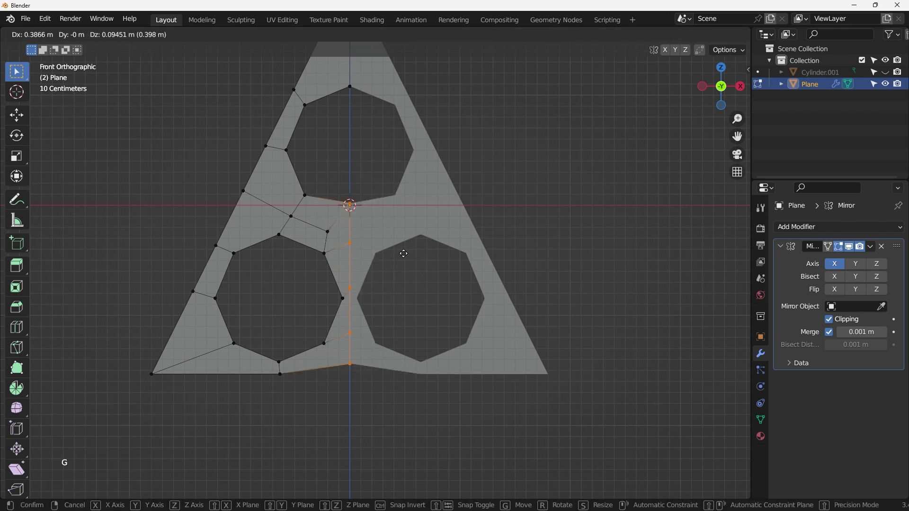
pyautogui.rightClick(403, 254)
pyautogui.click(404, 275)
pyautogui.scroll(-2, 405, 275)
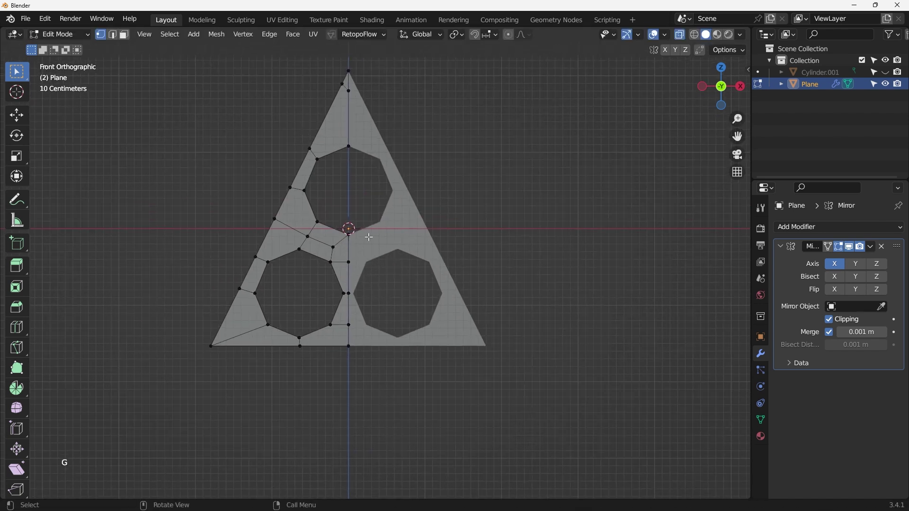
# Merge all vertices of the half mesh by distance
pyautogui.press('a')
pyautogui.press('m')
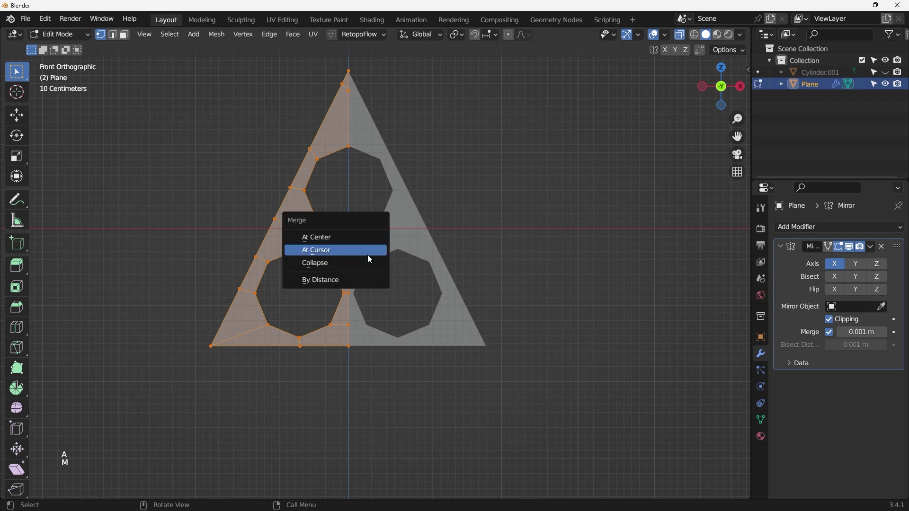
pyautogui.click(358, 282)
# Apply the Mirror modifier in Object Mode and return to Edit Mode on the full triangle
pyautogui.keyDown('shift'); pyautogui.moveTo(351, 143); pyautogui.dragTo(358, 118, button='middle'); pyautogui.keyUp('shift')
pyautogui.scroll(1, 361, 175)
pyautogui.scroll(-1, 361, 175)
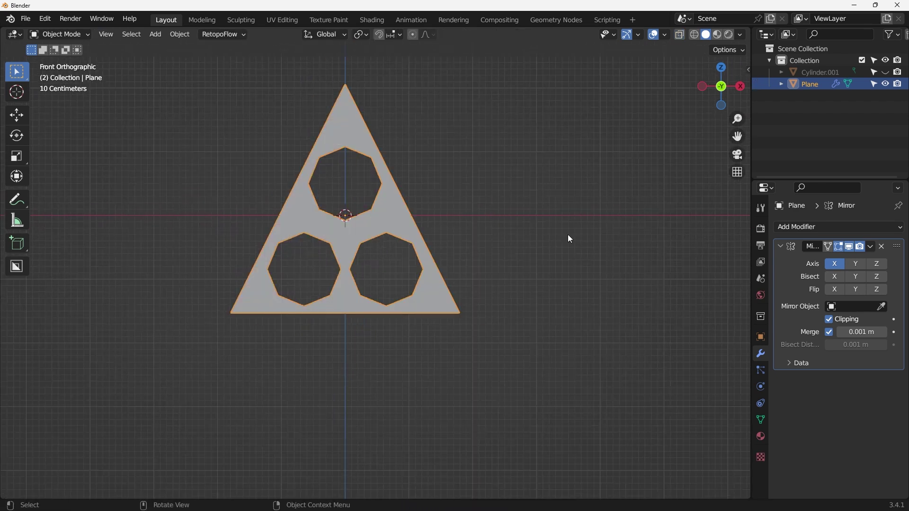
pyautogui.keyDown('shift'); pyautogui.moveTo(408, 185); pyautogui.dragTo(413, 209, button='middle'); pyautogui.keyUp('shift')
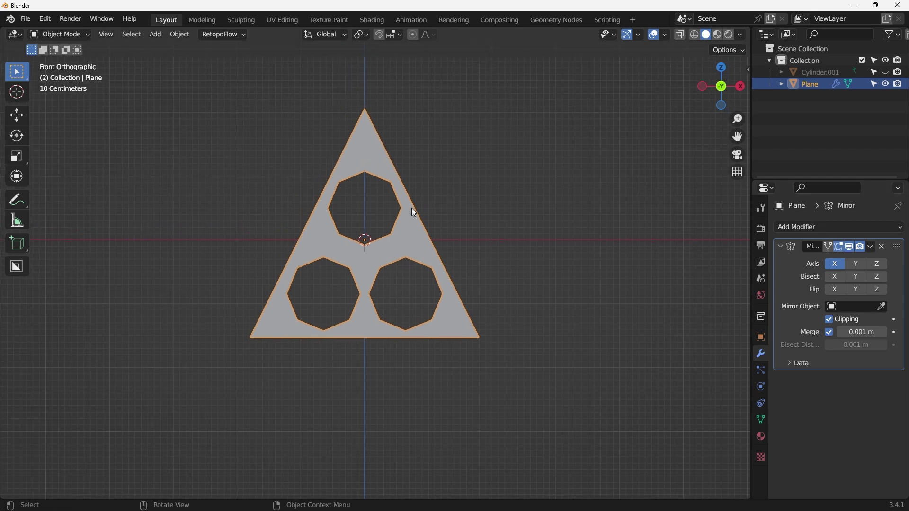
pyautogui.click(871, 247)
pyautogui.click(817, 263)
pyautogui.press('Tab')
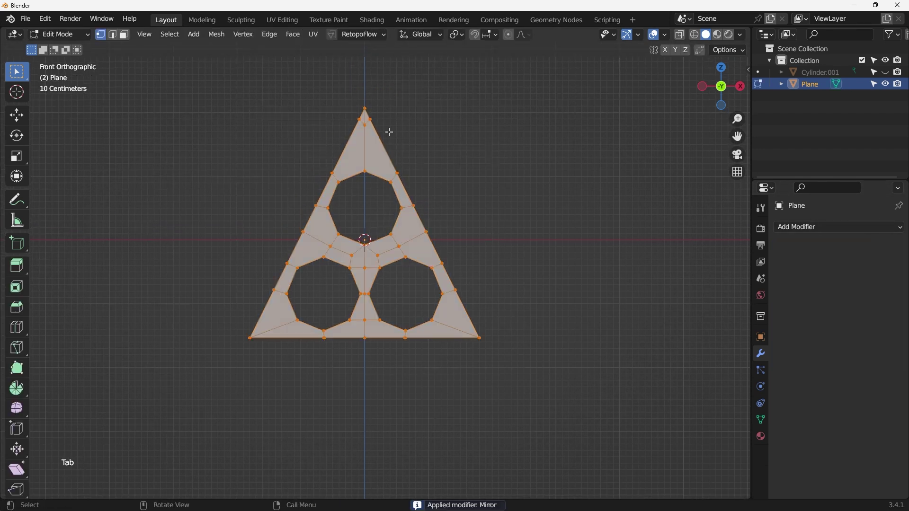
pyautogui.scroll(1, 381, 169)
pyautogui.scroll(1, 285, 286)
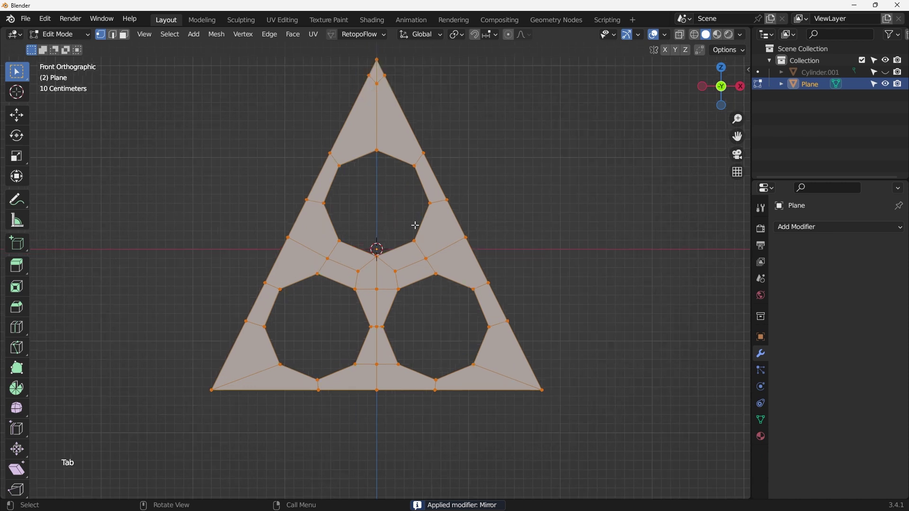
# Undo the application of the Mirror modifier, going back to editing the mirrored half mesh
pyautogui.hotkey('ctrl', 'z')
pyautogui.hotkey('ctrl', 'z')
pyautogui.hotkey('ctrl', 'z')
# Extrude the whole half mesh about 0.53 m along the Y axis to give the triangle thickness
pyautogui.moveTo(394, 232); pyautogui.dragTo(290, 312, button='middle')
pyautogui.press('KP_3')
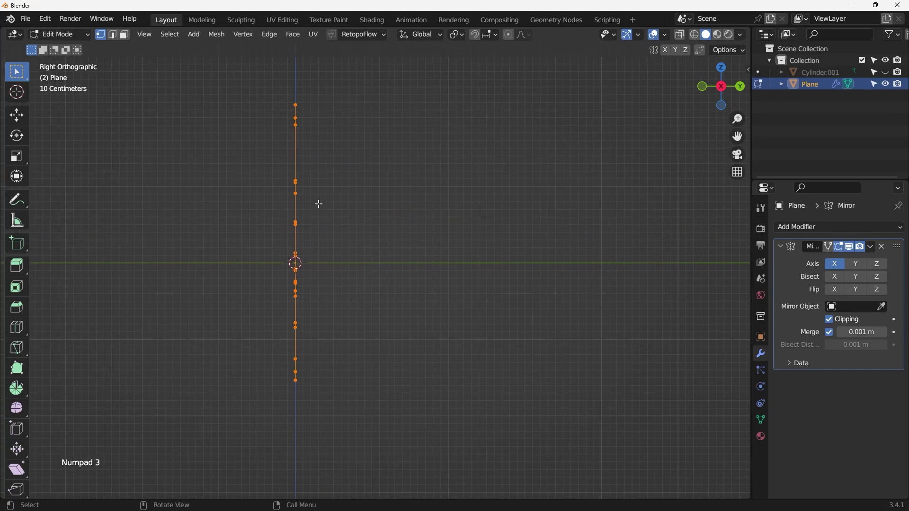
pyautogui.press('e')
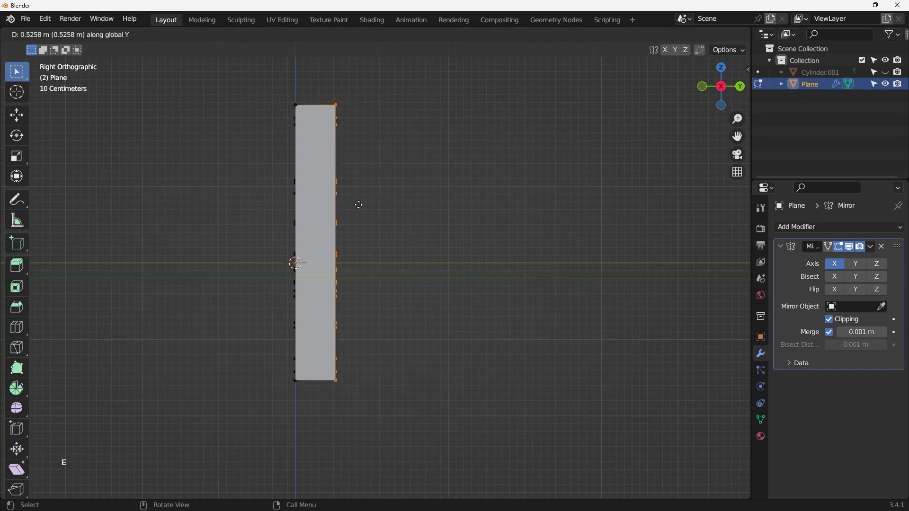
pyautogui.click(359, 205)
pyautogui.moveTo(359, 205); pyautogui.dragTo(469, 225, button='middle')
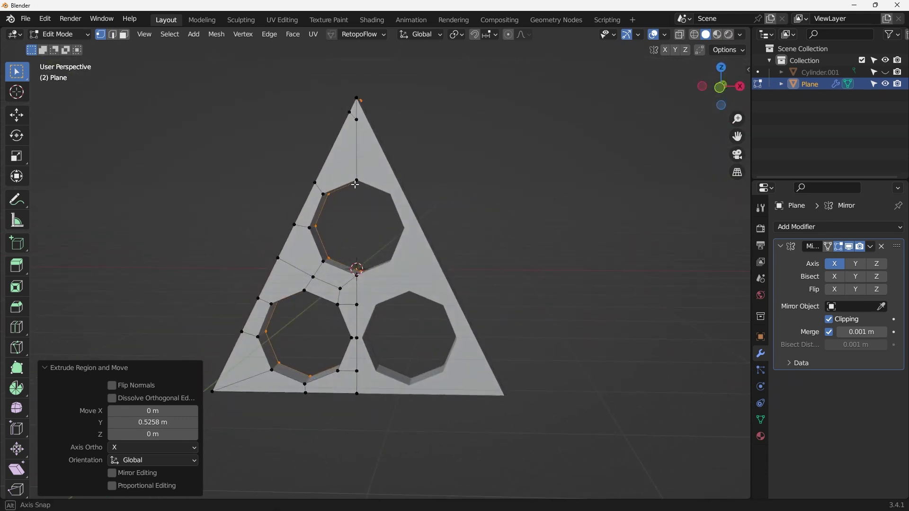
pyautogui.moveTo(356, 184); pyautogui.dragTo(363, 192, button='middle')
pyautogui.moveTo(366, 265); pyautogui.dragTo(355, 246, button='middle')
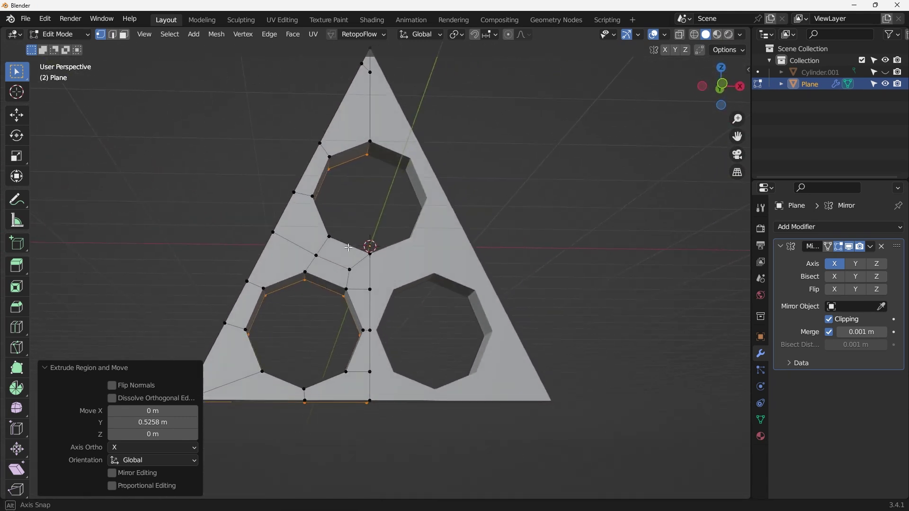
pyautogui.keyDown('shift'); pyautogui.moveTo(363, 213); pyautogui.dragTo(359, 293, button='middle'); pyautogui.keyUp('shift')
pyautogui.scroll(4, 377, 333)
# Apply the Mirror modifier in Object Mode and return to Edit Mode on the complete extruded triangle
pyautogui.press('KP_1')
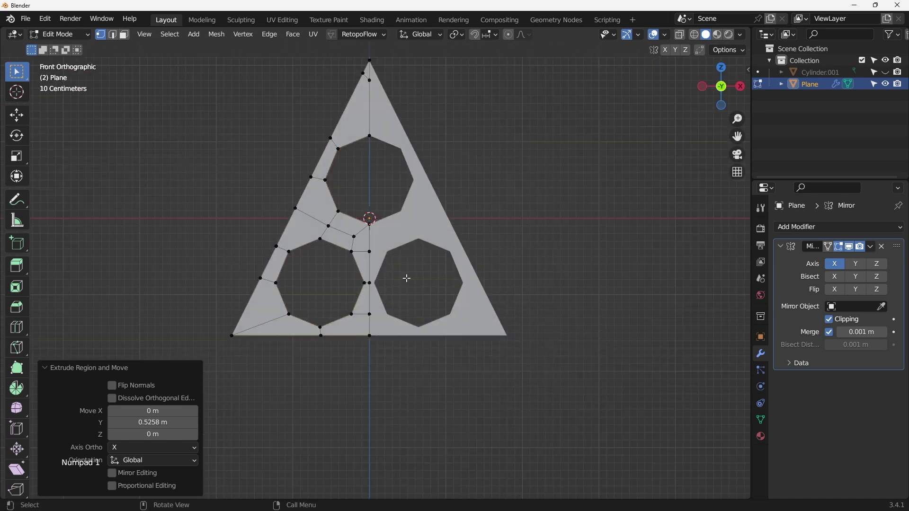
pyautogui.click(871, 247)
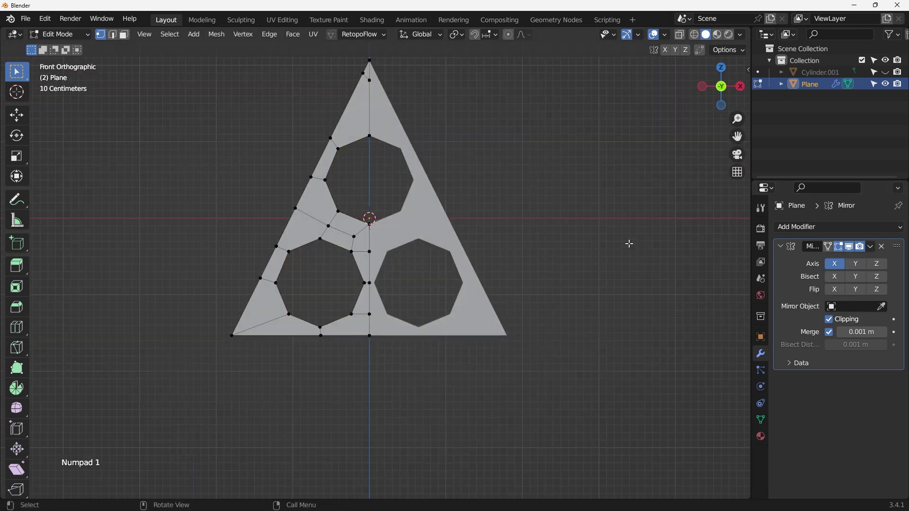
pyautogui.press('Tab')
pyautogui.click(872, 246)
pyautogui.click(826, 259)
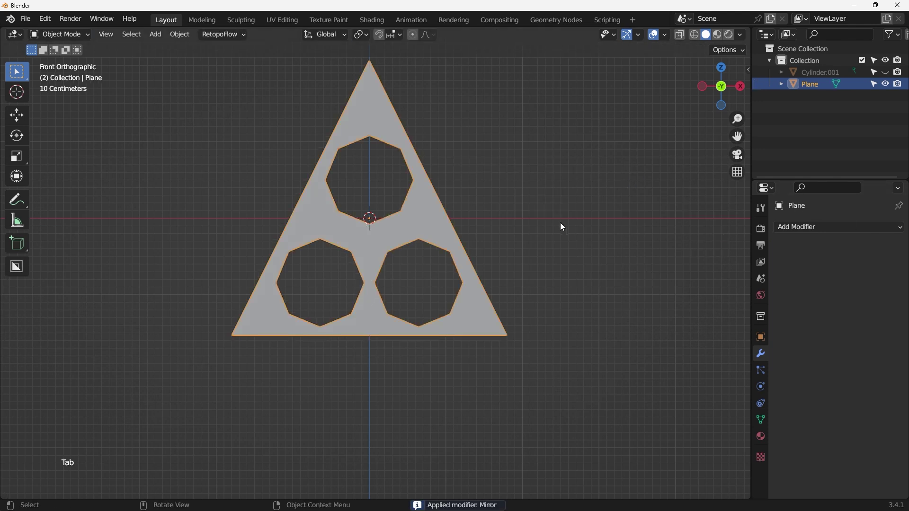
pyautogui.press('Tab')
# Dissolve the short centre edge at the triangle's upper tip on both the front and back faces
pyautogui.scroll(5, 442, 144)
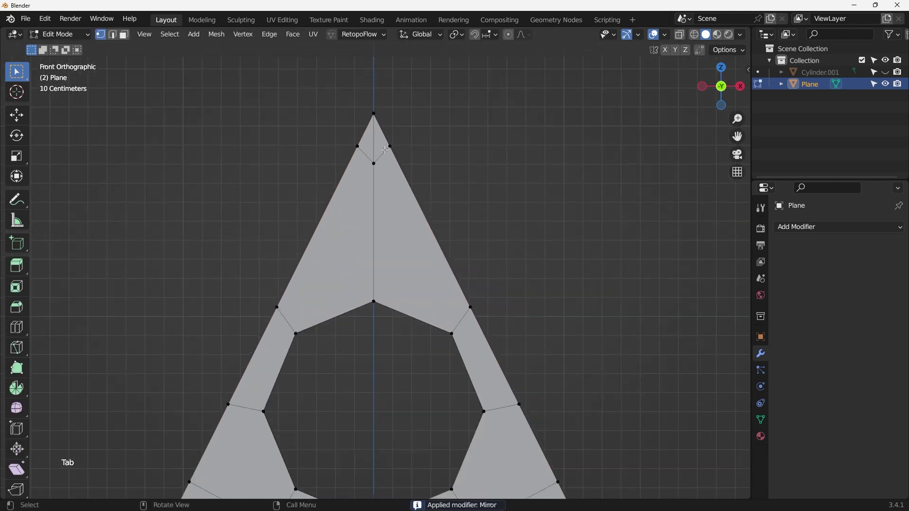
pyautogui.press('2')
pyautogui.scroll(-5, 425, 136)
pyautogui.press('x')
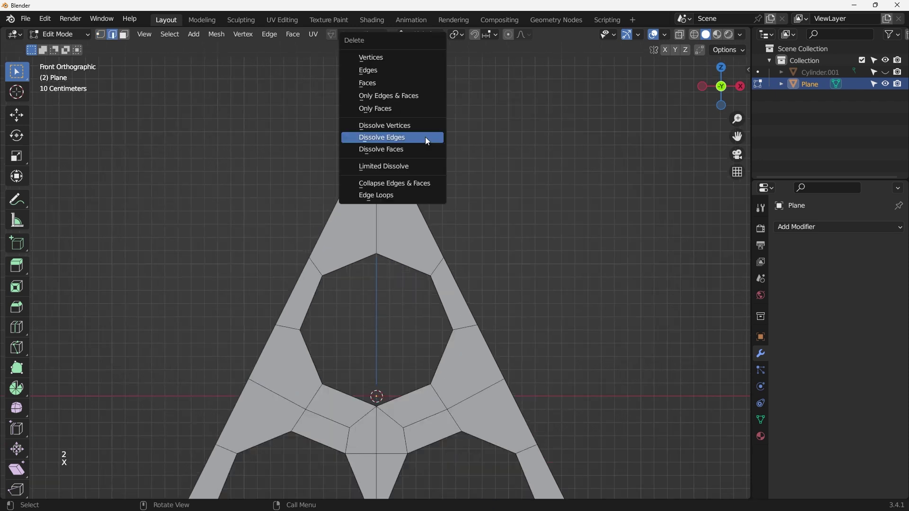
pyautogui.click(425, 137)
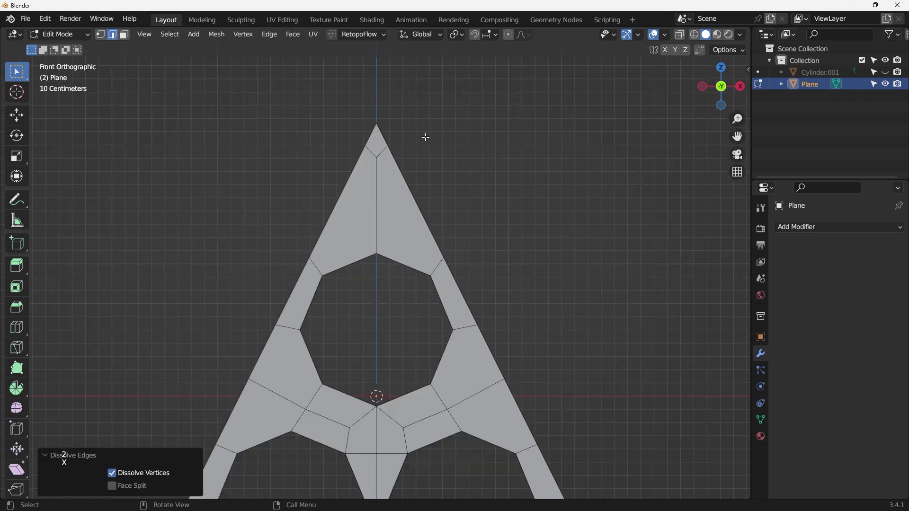
pyautogui.moveTo(426, 138); pyautogui.dragTo(330, 134, button='middle')
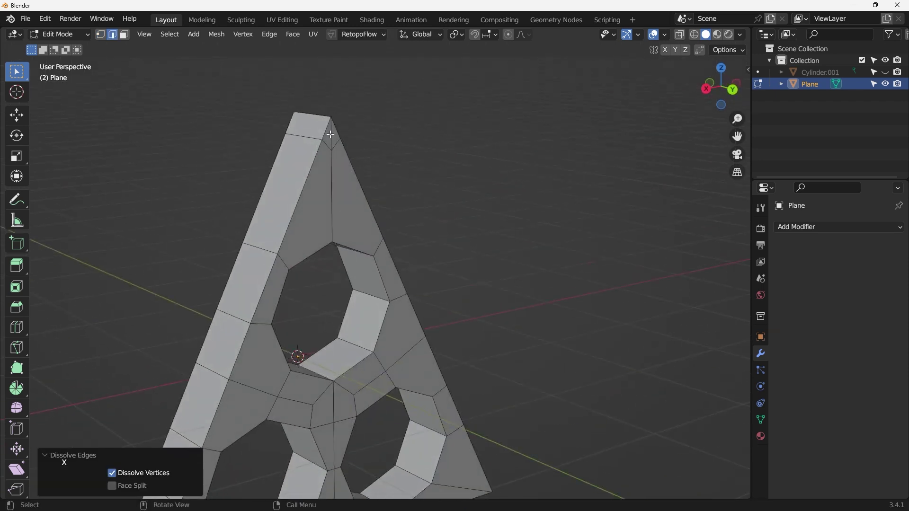
pyautogui.click(331, 135)
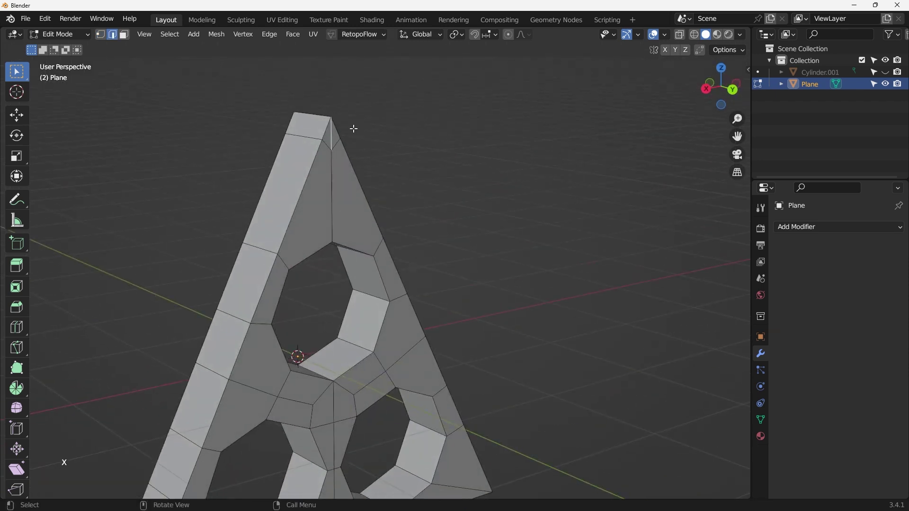
pyautogui.press('x')
pyautogui.click(354, 128)
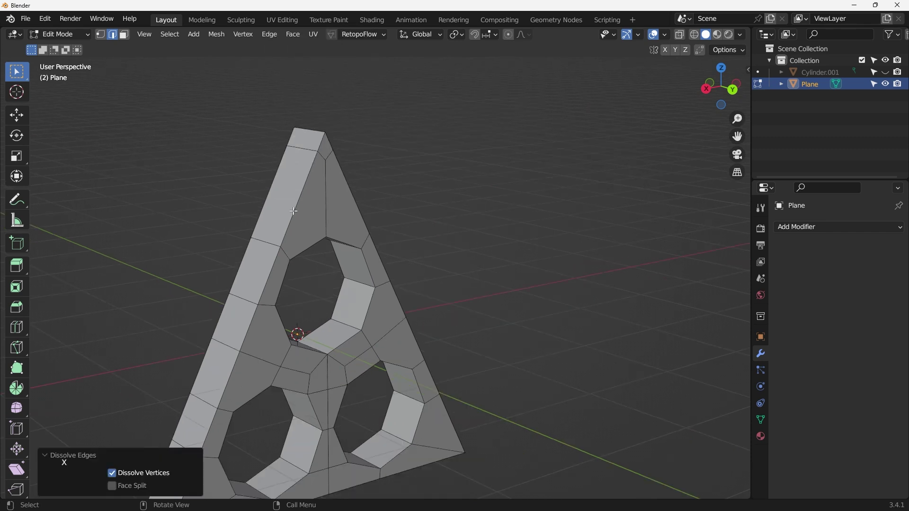
# Add a Subdivision modifier at level 2 to the plate in Object Mode
pyautogui.moveTo(353, 129); pyautogui.dragTo(468, 207, button='middle')
pyautogui.press('KP_1')
pyautogui.scroll(-4, 440, 101)
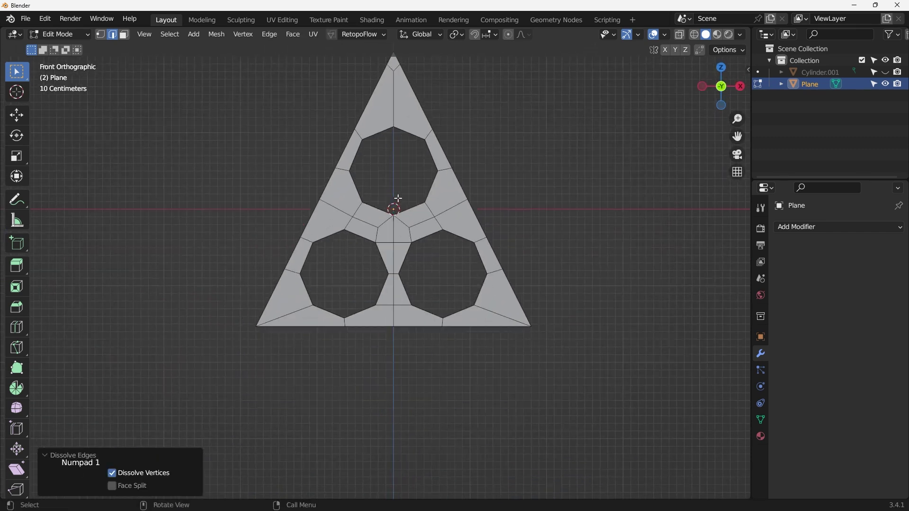
pyautogui.scroll(4, 342, 326)
pyautogui.scroll(-3, 341, 326)
pyautogui.hotkey('ctrl', '2')
pyautogui.press('Tab')
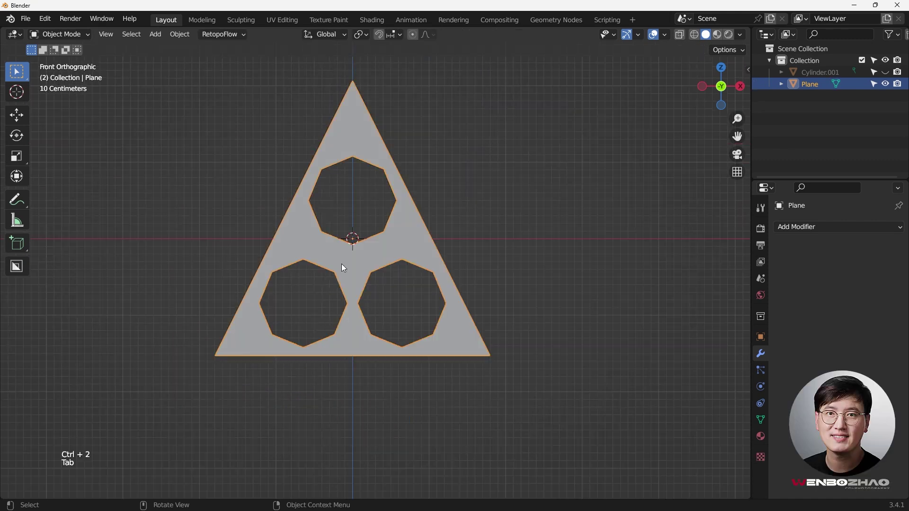
pyautogui.hotkey('ctrl', '2')
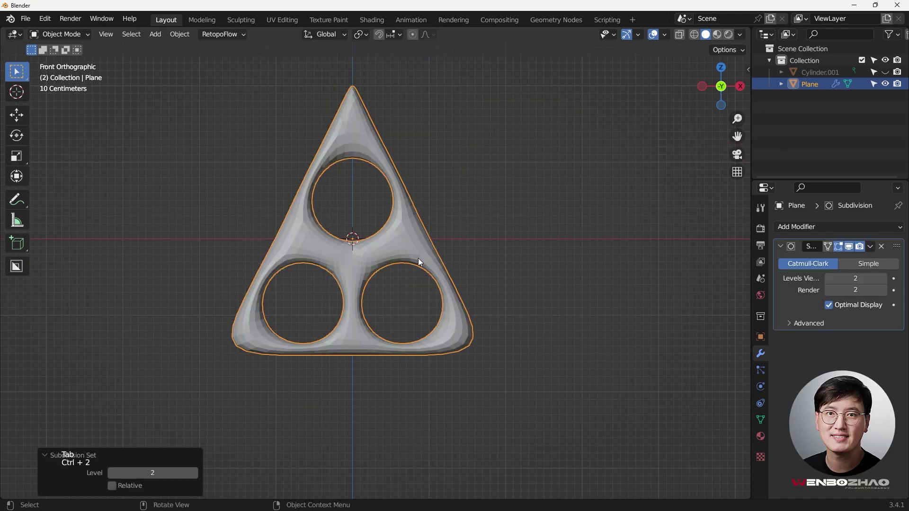
# Turn off the Subdivision modifier's viewport display and enter Edit Mode on the plate
pyautogui.press('KP_1')
pyautogui.moveTo(418, 257); pyautogui.dragTo(471, 264, button='middle')
pyautogui.click(849, 246)
pyautogui.scroll(-2, 471, 261)
pyautogui.press('Tab')
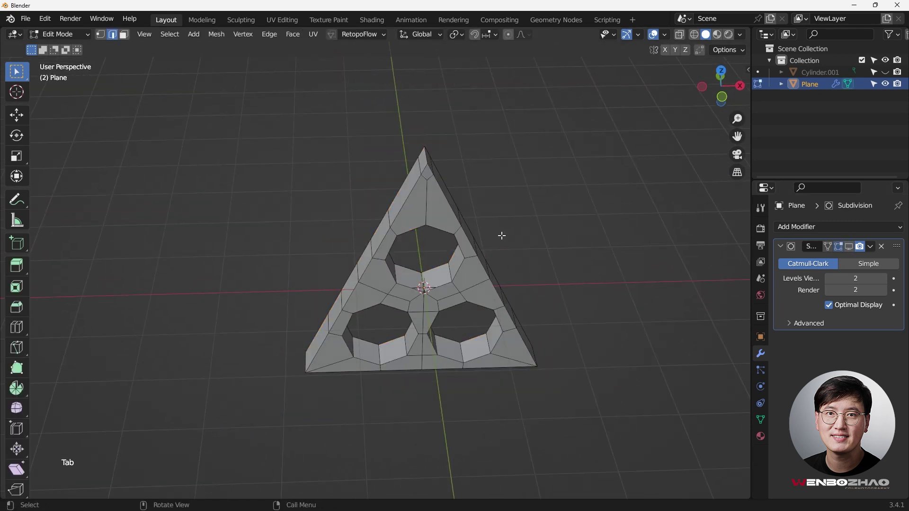
pyautogui.moveTo(502, 236); pyautogui.dragTo(426, 184, button='middle')
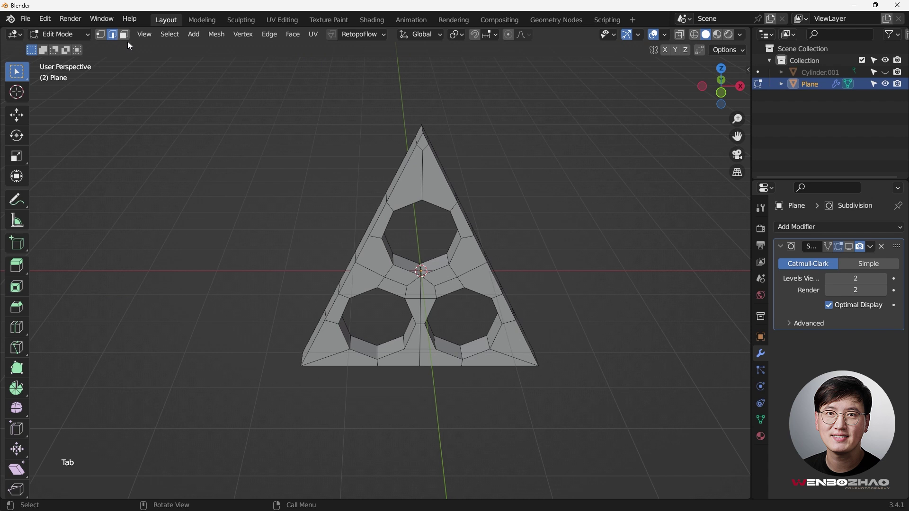
pyautogui.press('q')
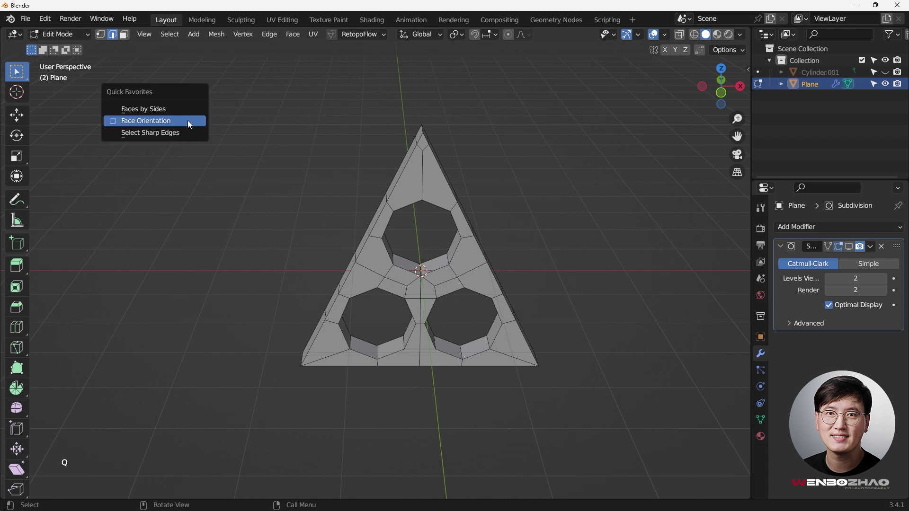
pyautogui.click(186, 135)
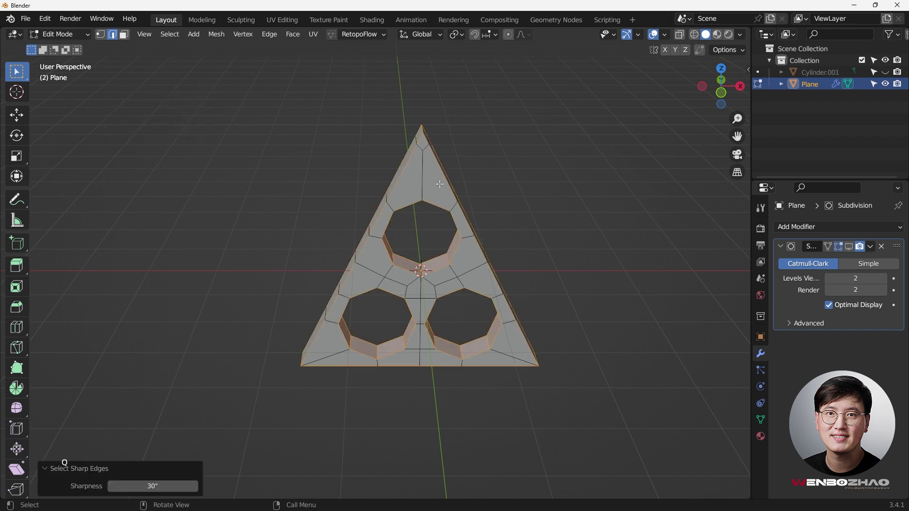
pyautogui.moveTo(445, 179); pyautogui.dragTo(377, 177, button='middle')
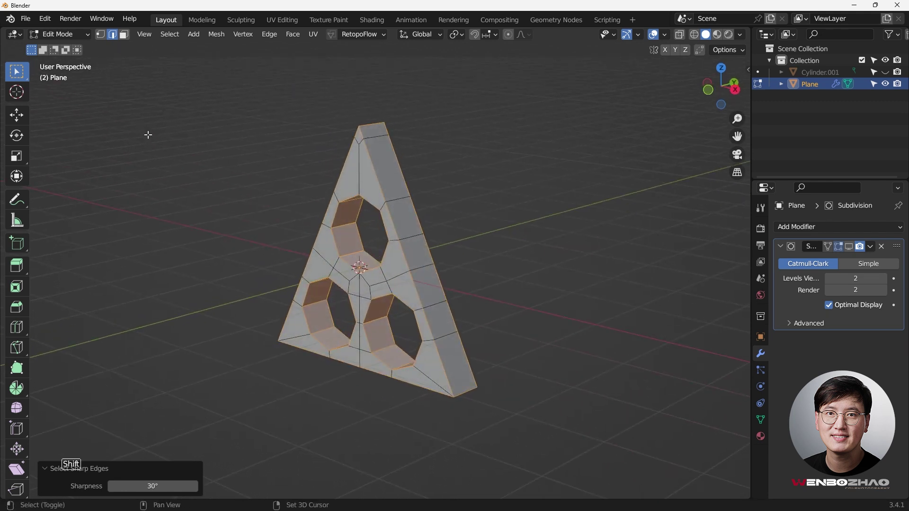
pyautogui.keyDown('shift'); pyautogui.moveTo(146, 135); pyautogui.dragTo(188, 147, button='middle'); pyautogui.keyUp('shift')
pyautogui.press('q')
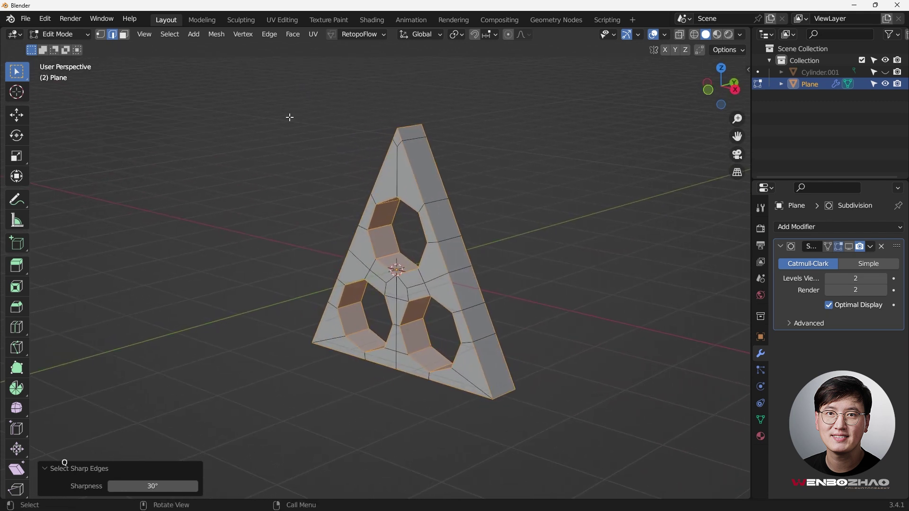
pyautogui.rightClick(289, 118)
pyautogui.click(136, 83)
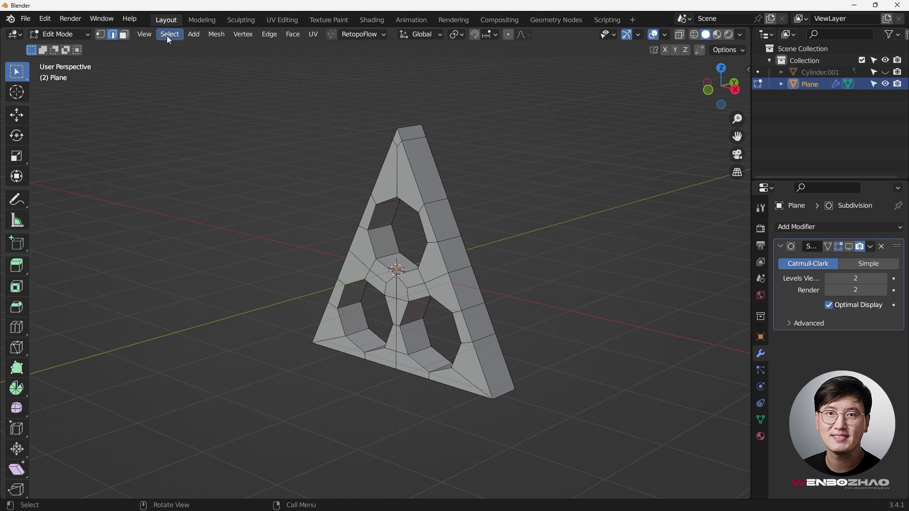
pyautogui.click(168, 36)
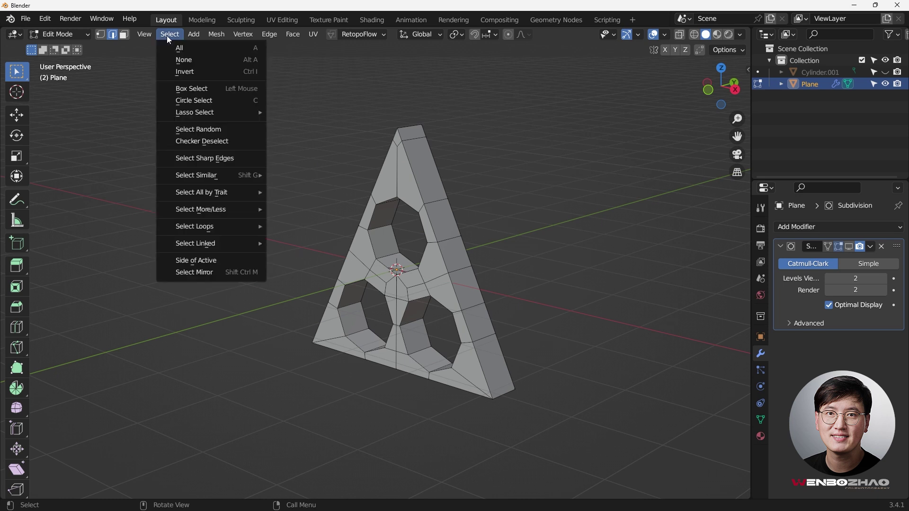
pyautogui.rightClick(194, 162)
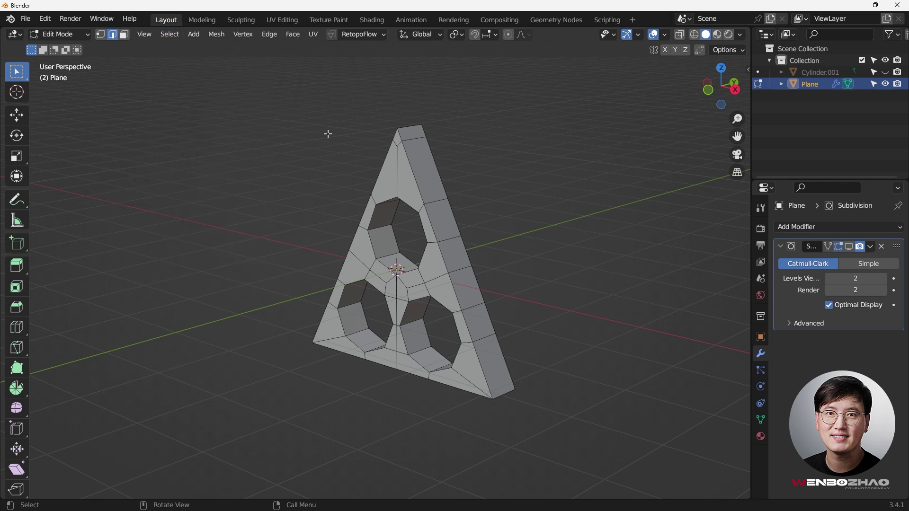
# Select the plate's sharp edges with a sharpness of 30°
pyautogui.press('q')
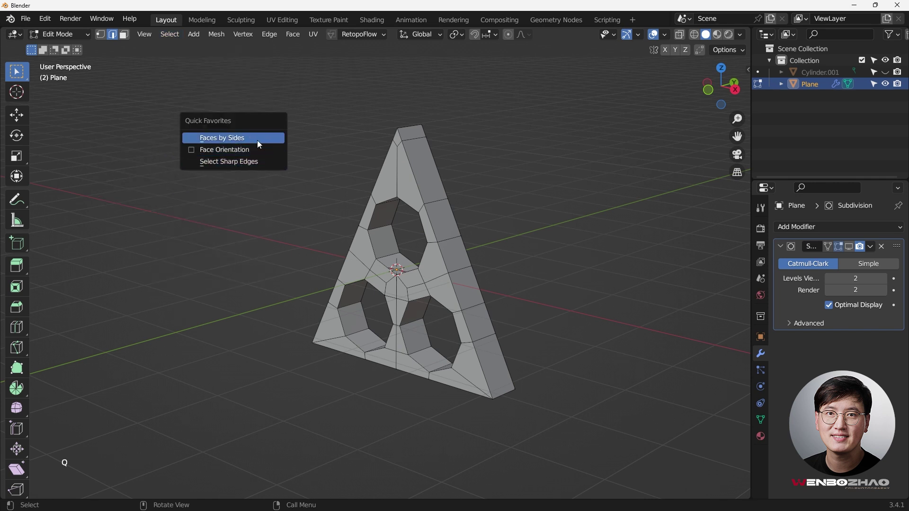
pyautogui.click(255, 162)
pyautogui.moveTo(388, 197); pyautogui.dragTo(343, 177, button='middle')
pyautogui.press('KP_7')
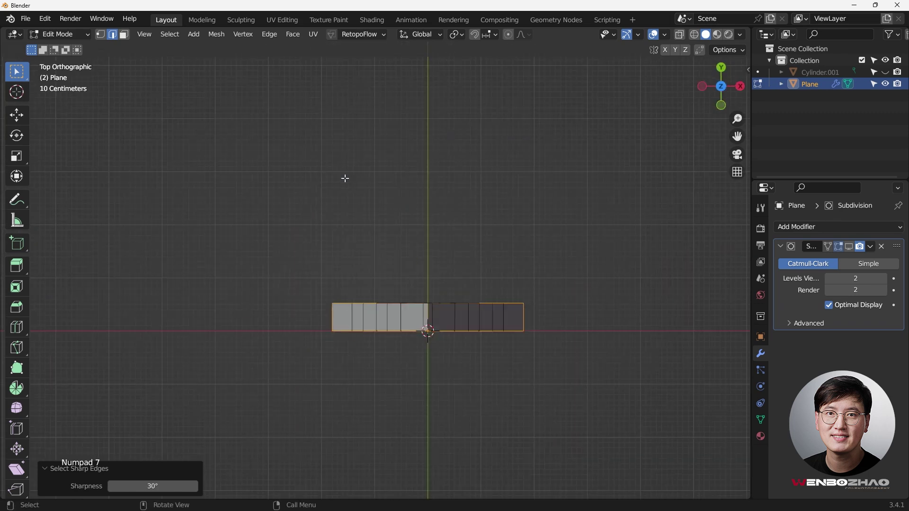
# With X-ray enabled, deselect the edges running through the depth of the three holes, keeping the face outlines selected
pyautogui.hotkey('alt', 'z')
pyautogui.moveTo(339, 270); pyautogui.dragTo(352, 284, button='middle')
pyautogui.press('KP_7')
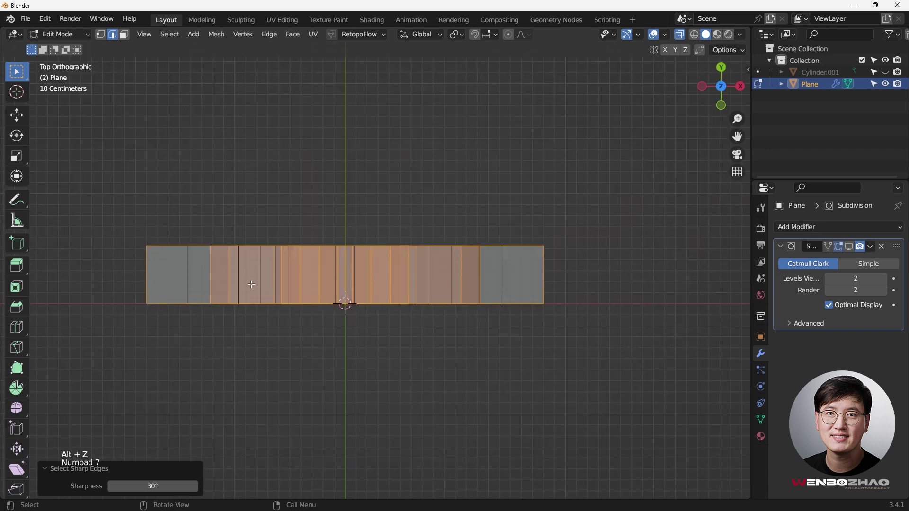
pyautogui.press('b')
pyautogui.moveTo(208, 277); pyautogui.dragTo(433, 215, button='middle')
# Bevel the selected outline edges with a width of 0.02 m
pyautogui.press('KP_1')
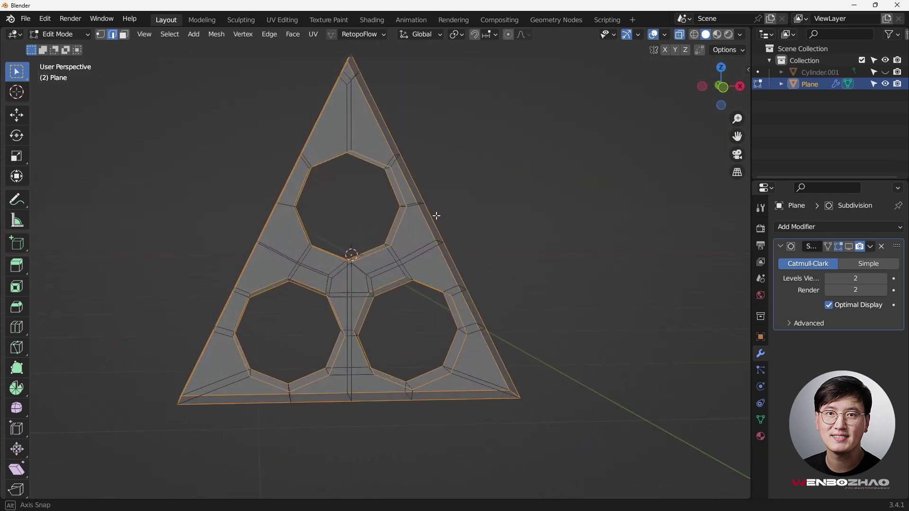
pyautogui.hotkey('ctrl', 'b')
pyautogui.click(465, 209)
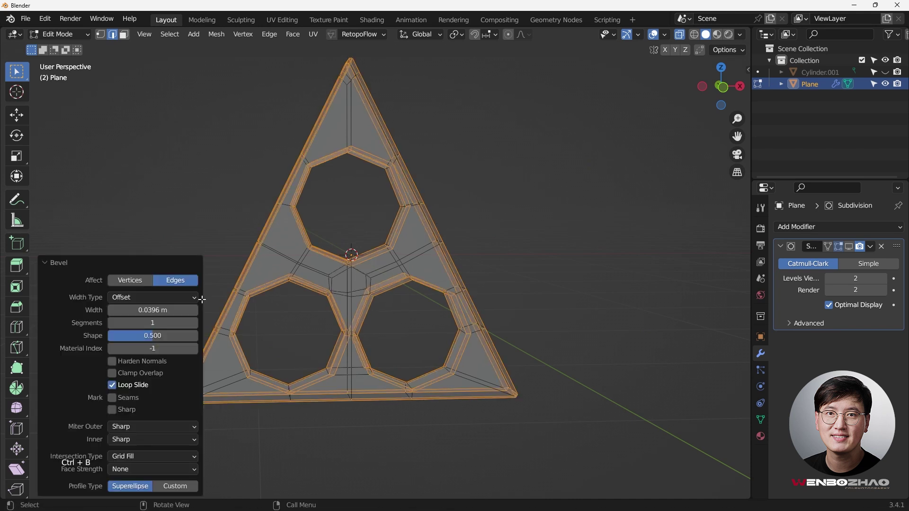
pyautogui.click(142, 310)
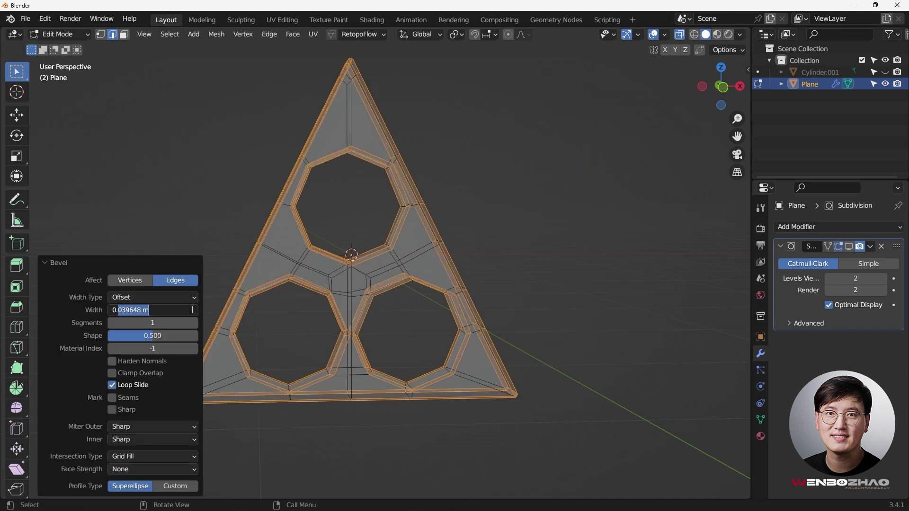
pyautogui.write('0.02')
pyautogui.press('Return')
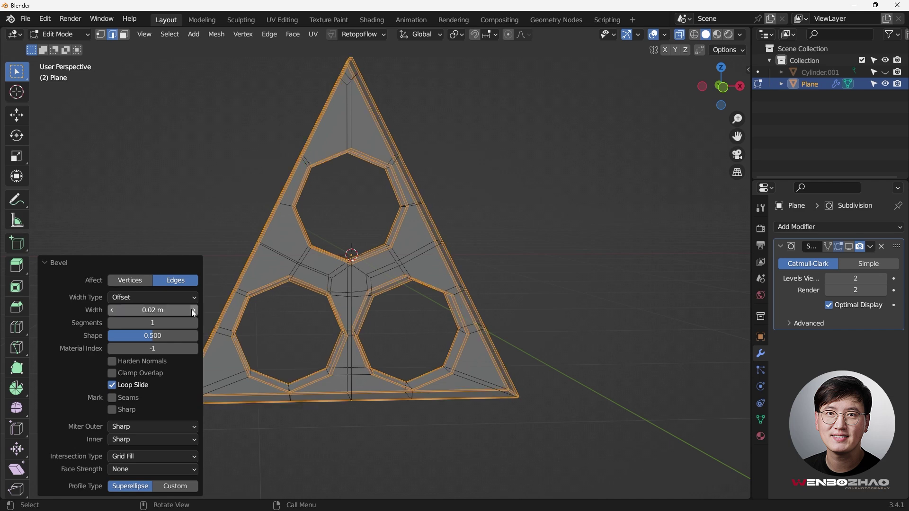
# Set the bevel to 2 segments with the outer miter as Arc
pyautogui.click(193, 323)
pyautogui.click(161, 426)
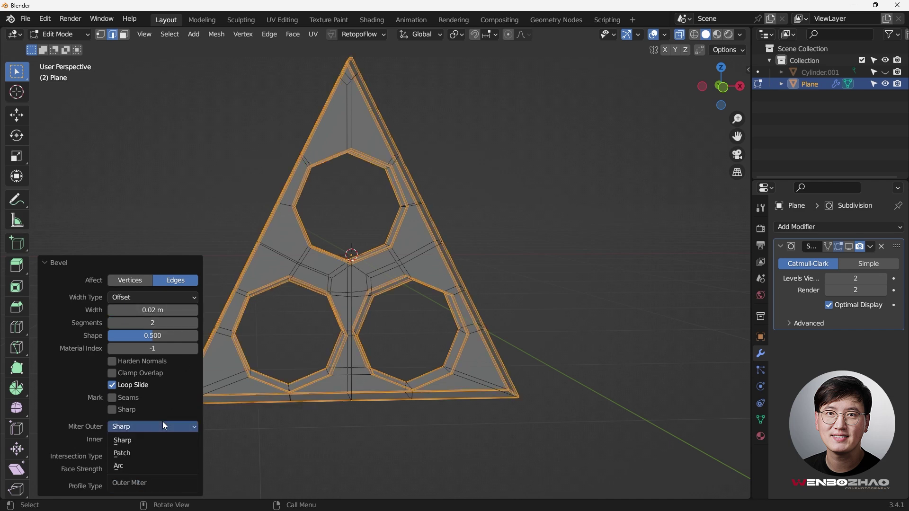
pyautogui.click(147, 466)
pyautogui.moveTo(451, 211); pyautogui.dragTo(566, 198, button='middle')
# Return to Object Mode and turn the Subdivision modifier's viewport display back on to inspect the smoothed plate
pyautogui.press('Tab')
pyautogui.click(476, 163)
pyautogui.click(849, 247)
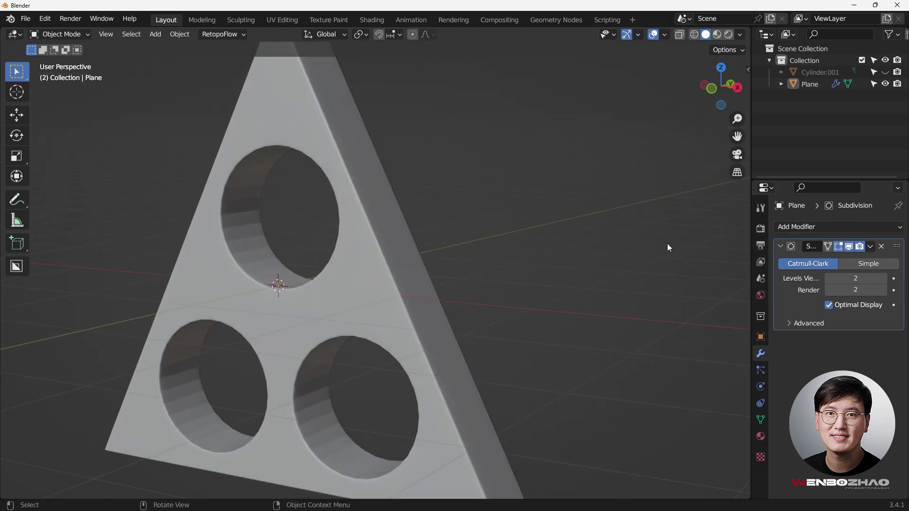
pyautogui.moveTo(380, 229); pyautogui.dragTo(408, 266, button='middle')
# In Edit Mode with X-ray, select all back-face vertices and move them about 0.24 m along Y to thicken the plate
pyautogui.press('Tab')
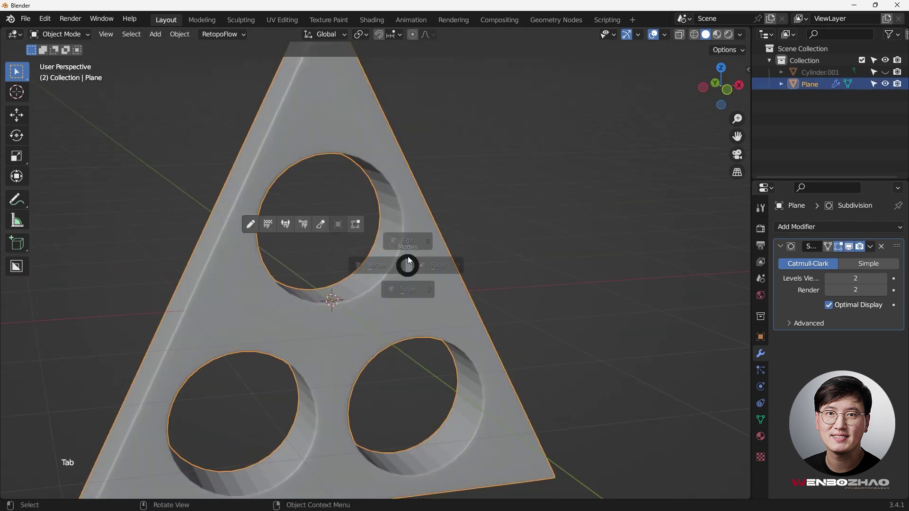
pyautogui.click(408, 230)
pyautogui.moveTo(408, 230); pyautogui.dragTo(330, 229, button='middle')
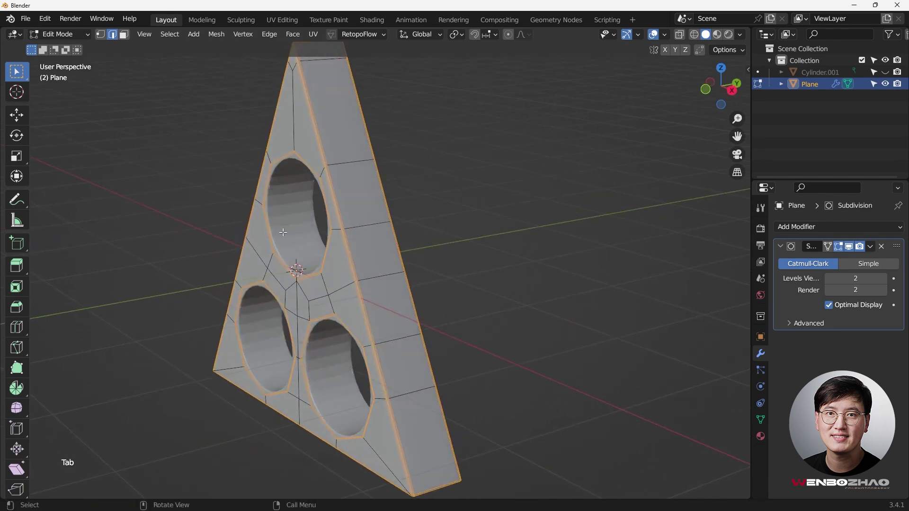
pyautogui.press('KP_7')
pyautogui.hotkey('alt', 'z')
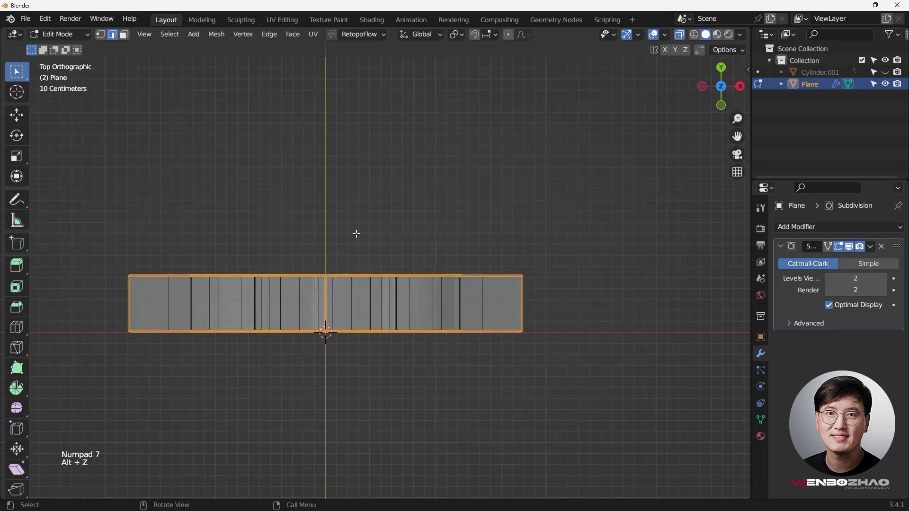
pyautogui.press('1')
pyautogui.moveTo(78, 253); pyautogui.dragTo(606, 303)
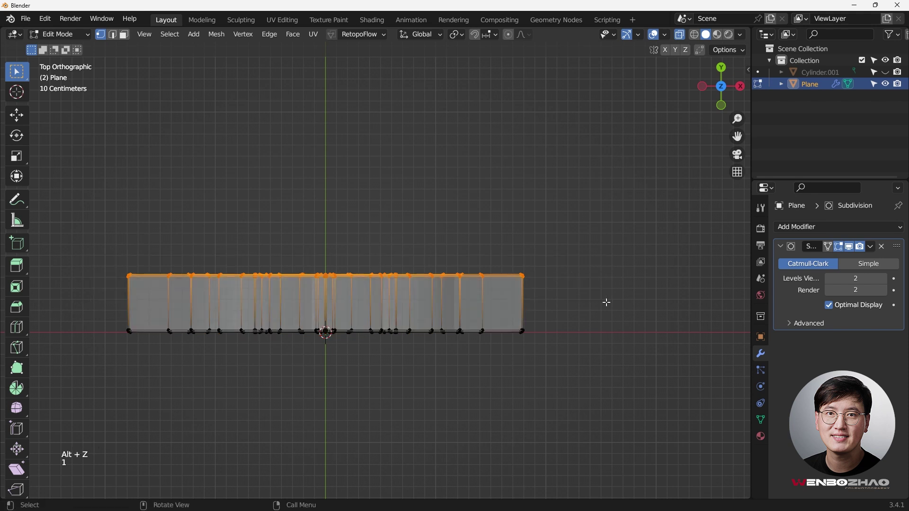
pyautogui.press('g')
pyautogui.press('y')
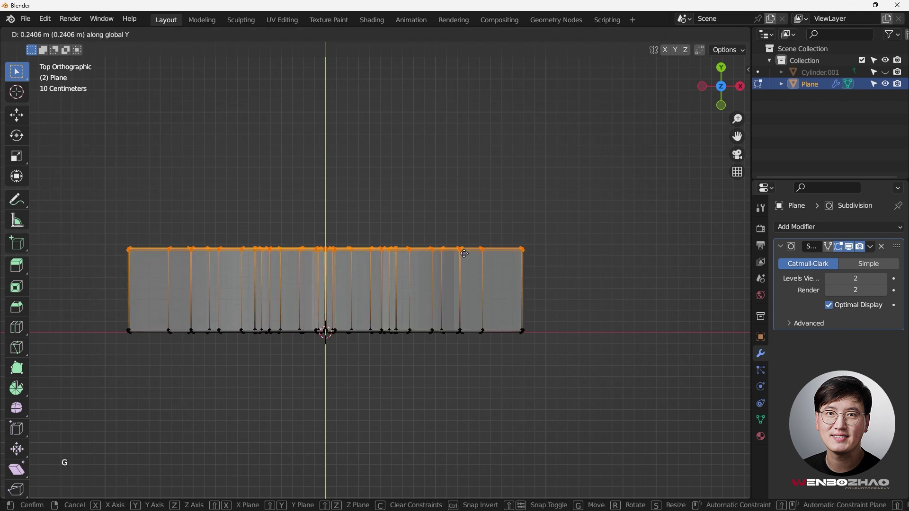
pyautogui.click(465, 253)
pyautogui.press('Tab')
pyautogui.press('KP_1')
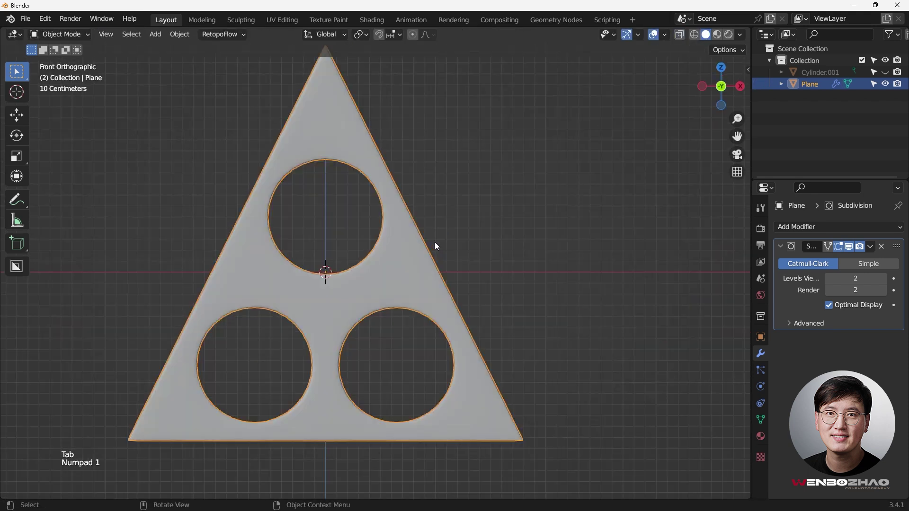
pyautogui.moveTo(410, 260); pyautogui.dragTo(346, 253, button='middle')
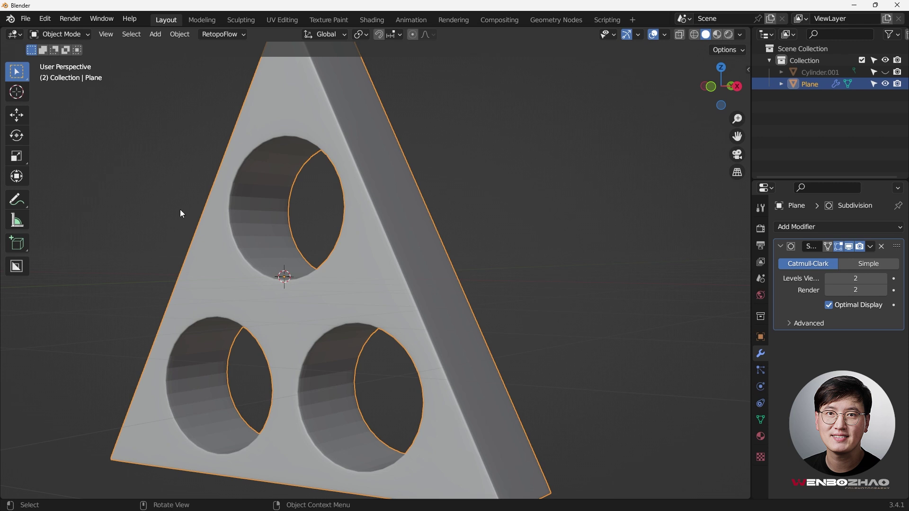
# Apply Shade Smooth to the plate and set the Subdivision modifier's viewport level to 4
pyautogui.rightClick(261, 193)
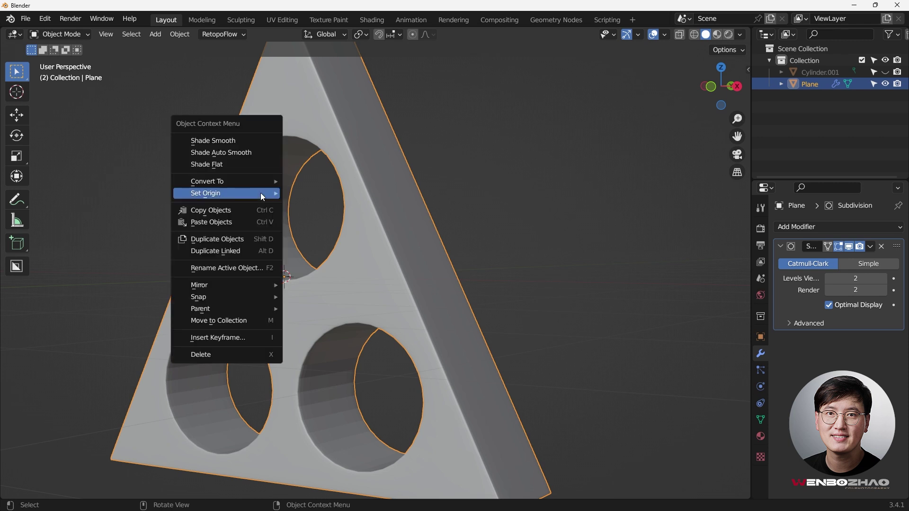
pyautogui.click(242, 141)
pyautogui.scroll(3, 268, 181)
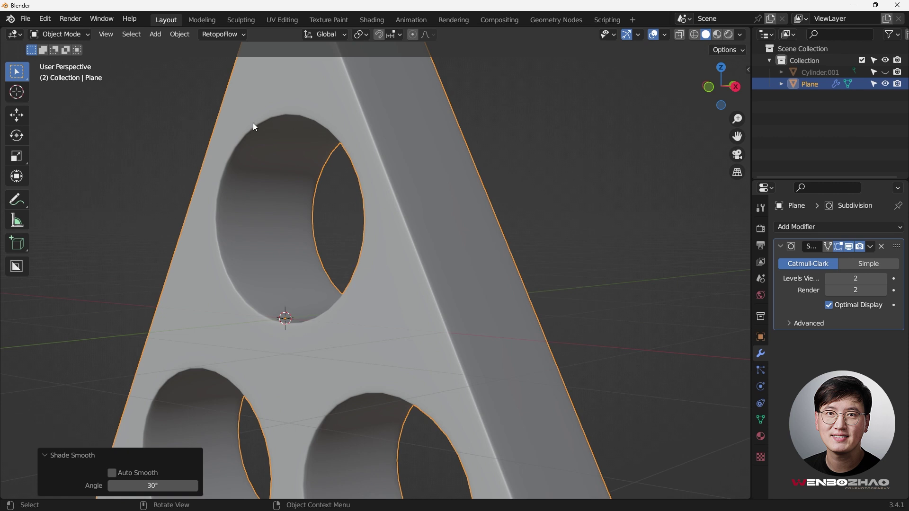
pyautogui.moveTo(255, 127); pyautogui.dragTo(378, 338, button='middle')
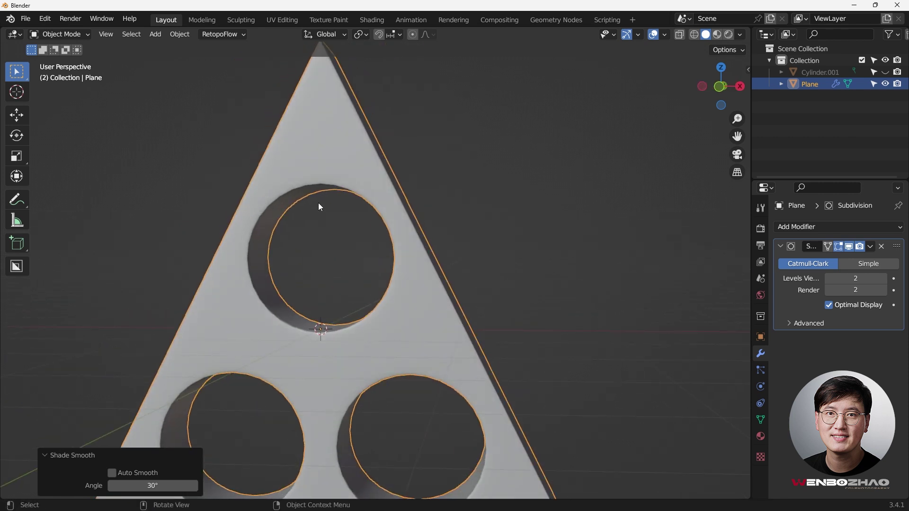
pyautogui.moveTo(399, 290); pyautogui.dragTo(241, 201, button='middle')
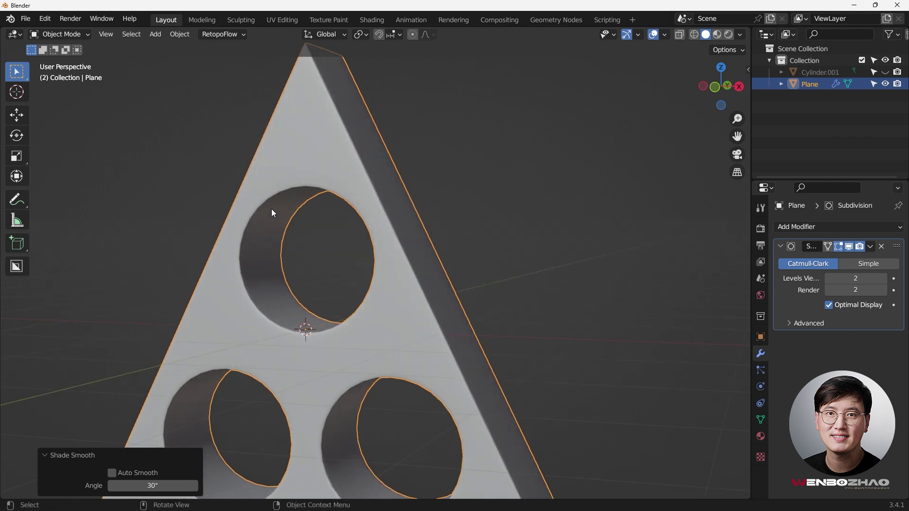
pyautogui.click(842, 274)
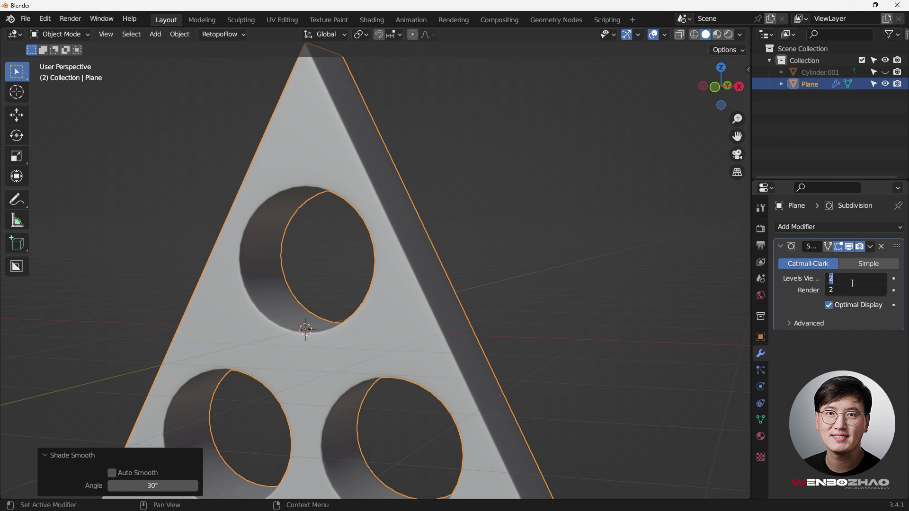
pyautogui.write('4')
pyautogui.press('Return')
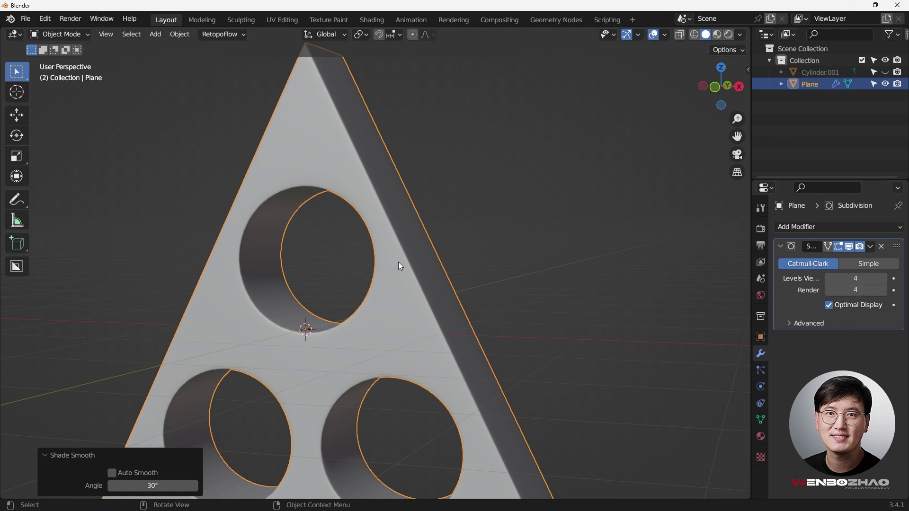
# With the Subdivision modifier's viewport display off, add two evenly spaced loop cuts around the inner wall of each of the three holes
pyautogui.press('Tab')
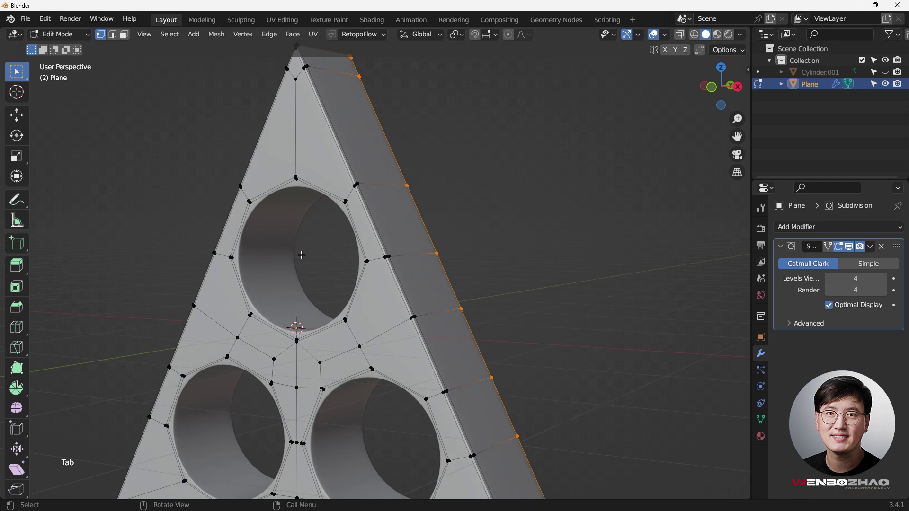
pyautogui.keyDown('shift'); pyautogui.moveTo(302, 255); pyautogui.dragTo(309, 153, button='middle'); pyautogui.keyUp('shift')
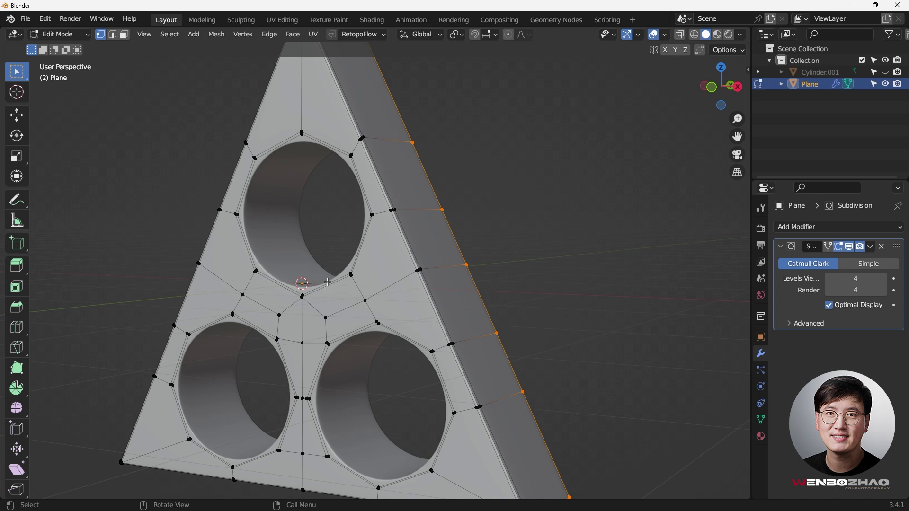
pyautogui.moveTo(302, 283); pyautogui.dragTo(291, 216, button='middle')
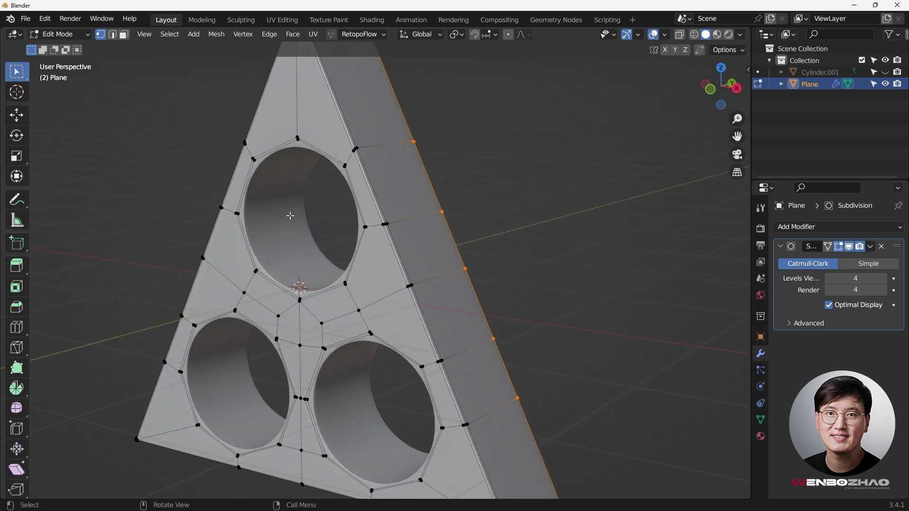
pyautogui.click(853, 247)
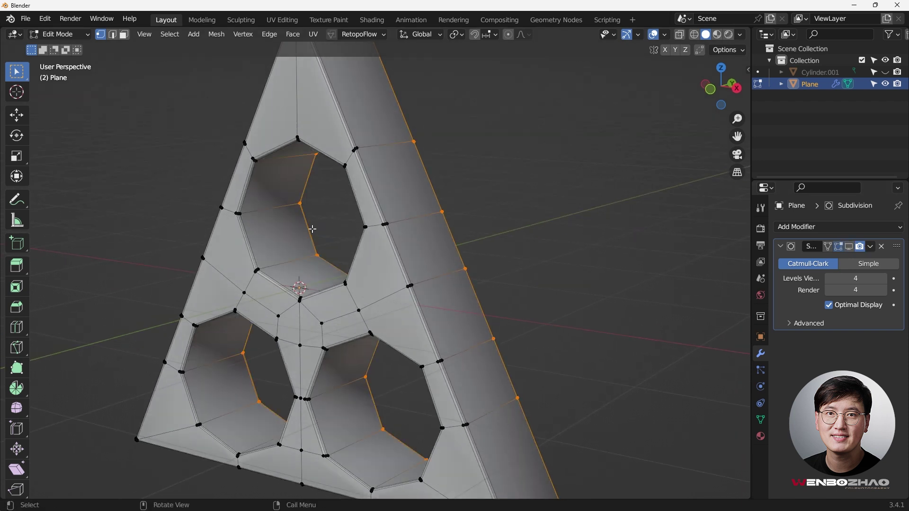
pyautogui.moveTo(272, 187); pyautogui.dragTo(274, 179, button='middle')
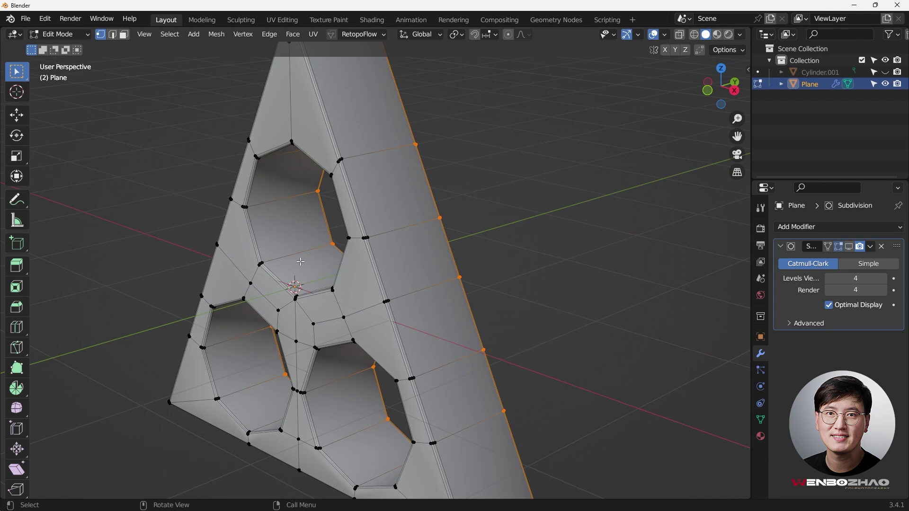
pyautogui.hotkey('ctrl', 'r')
pyautogui.scroll(1, 296, 233)
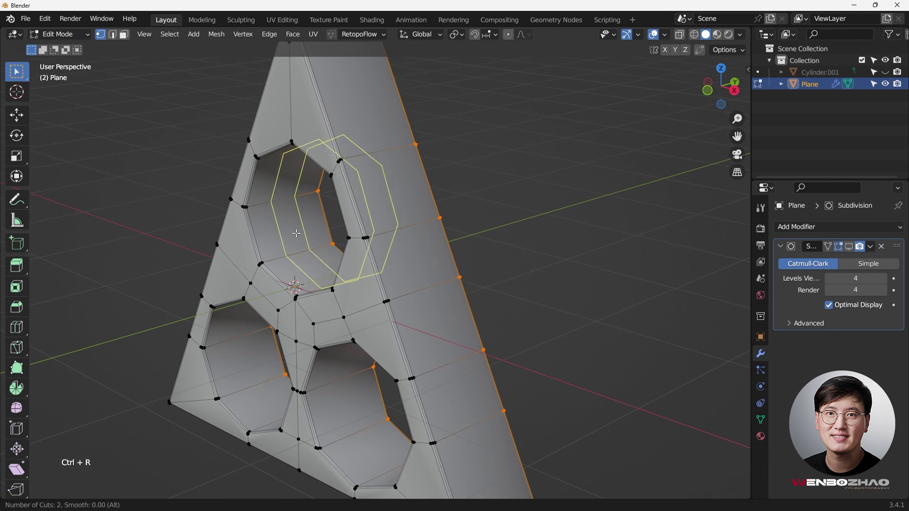
pyautogui.click(296, 233)
pyautogui.rightClick(296, 233)
pyautogui.hotkey('ctrl', 'r')
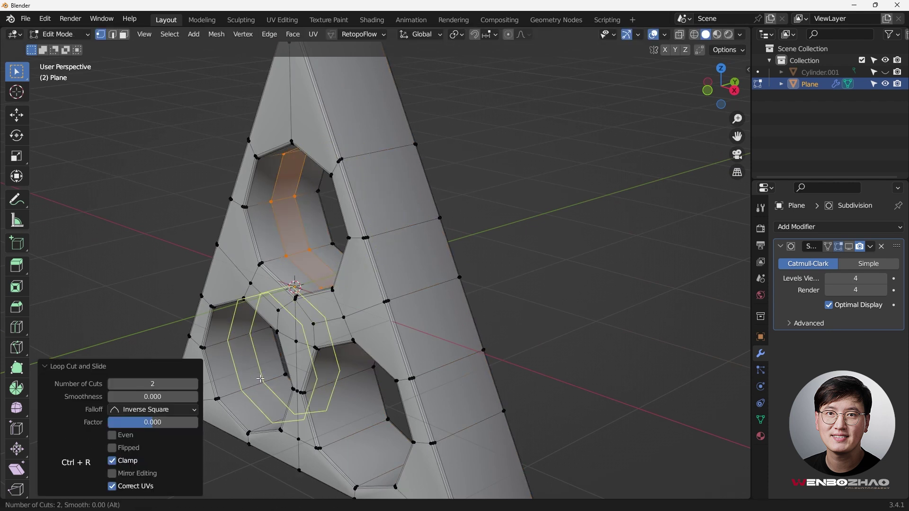
pyautogui.click(261, 379)
pyautogui.rightClick(262, 379)
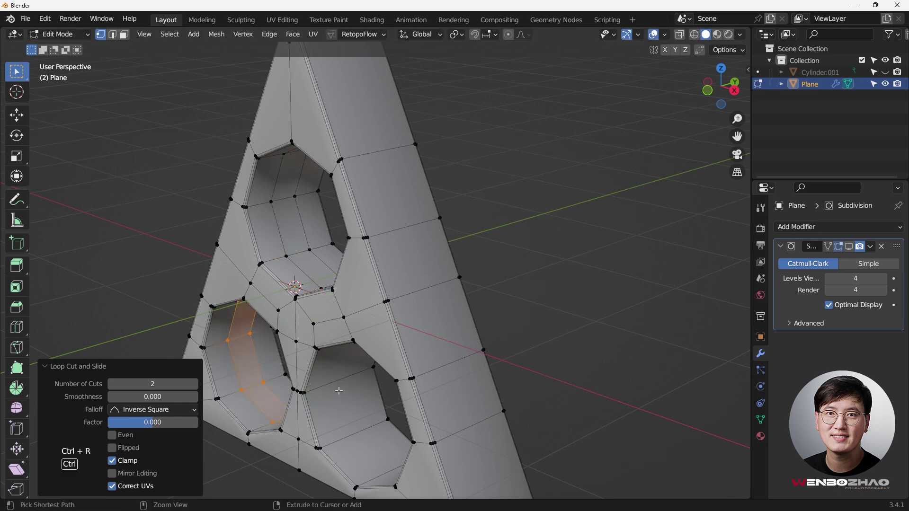
pyautogui.hotkey('ctrl', 'r')
pyautogui.moveTo(339, 391); pyautogui.dragTo(447, 175, button='middle')
# Add two evenly spaced loop cuts around the plate's outer side wall
pyautogui.press('ctrl')
pyautogui.hotkey('ctrl', 'r')
pyautogui.scroll(1, 387, 313)
pyautogui.click(387, 312)
pyautogui.rightClick(388, 313)
# Return to Object Mode and turn the Subdivision modifier's viewport display back on to inspect the smoothed plate
pyautogui.press('Tab')
pyautogui.click(850, 246)
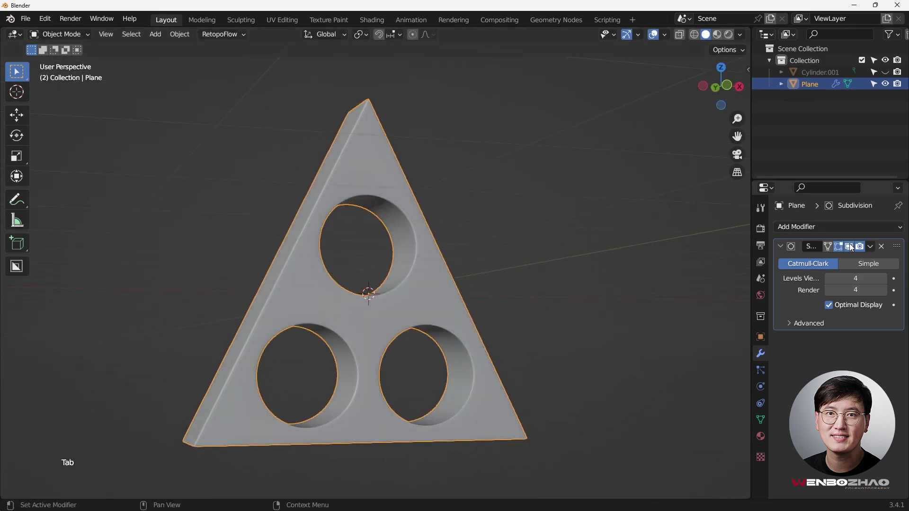
pyautogui.moveTo(402, 274); pyautogui.dragTo(462, 283, button='middle')
pyautogui.press('KP_1')
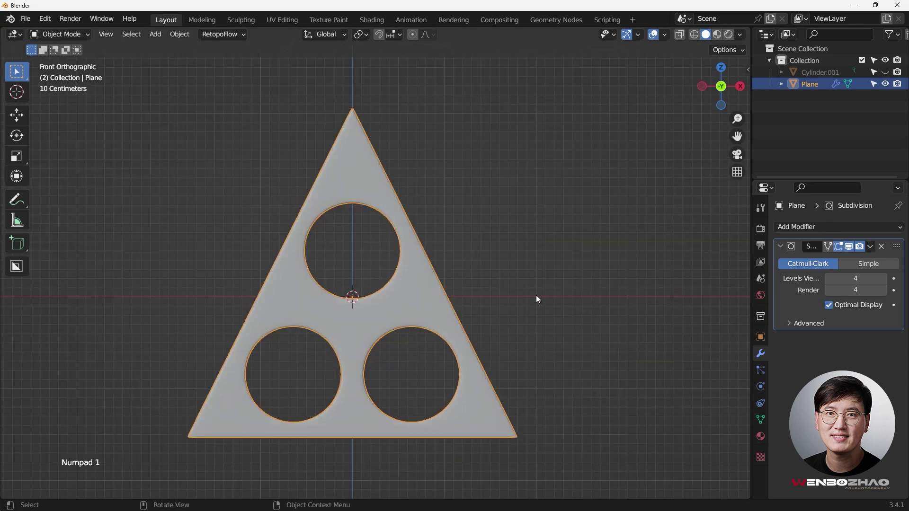
pyautogui.scroll(1, 415, 374)
pyautogui.keyDown('shift'); pyautogui.moveTo(431, 340); pyautogui.dragTo(405, 313, button='middle'); pyautogui.keyUp('shift')
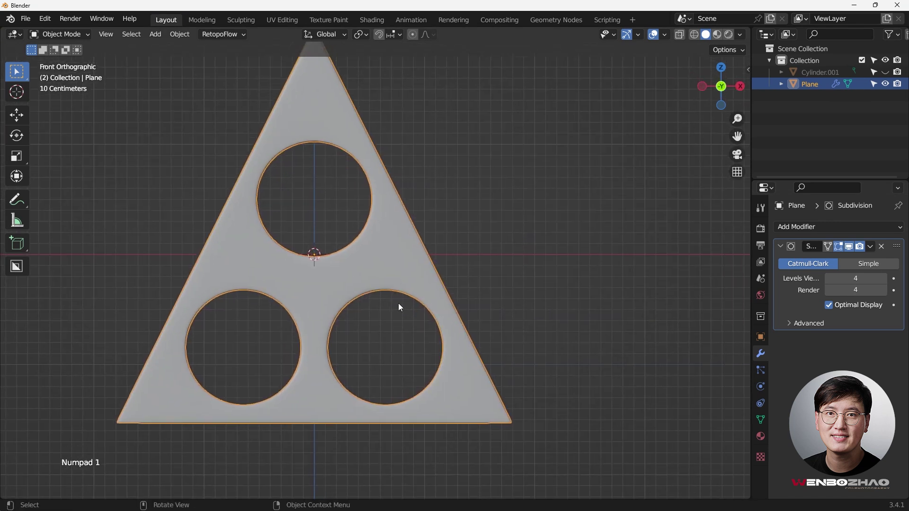
# In Edit Mode, clear the selection and use Faces by Sides in face mode to check which faces are quads
pyautogui.press('Tab')
pyautogui.moveTo(311, 317); pyautogui.dragTo(436, 168, button='middle')
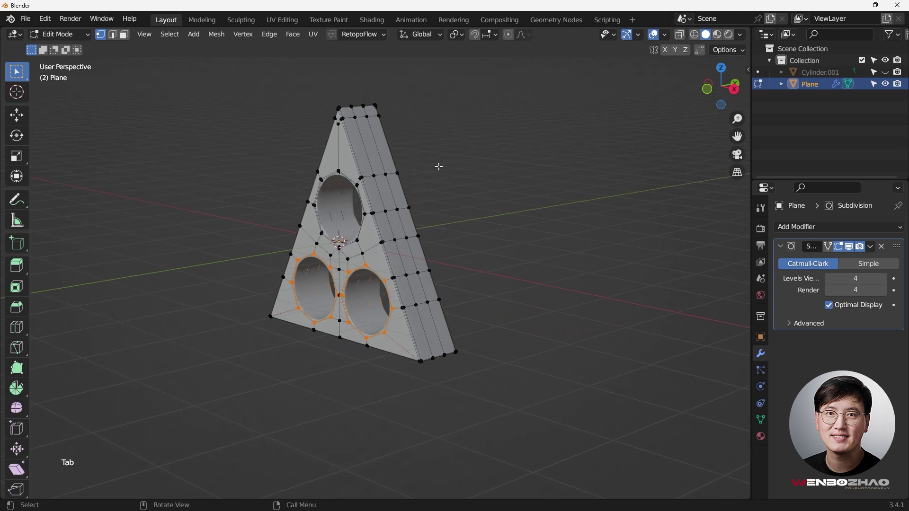
pyautogui.keyDown('shift'); pyautogui.moveTo(205, 161); pyautogui.dragTo(242, 160, button='middle'); pyautogui.keyUp('shift')
pyautogui.click(202, 150)
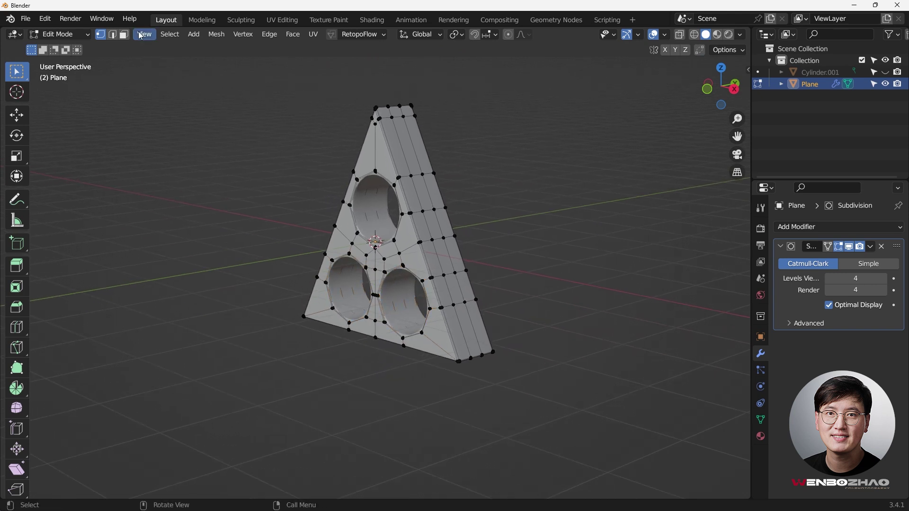
pyautogui.press('q')
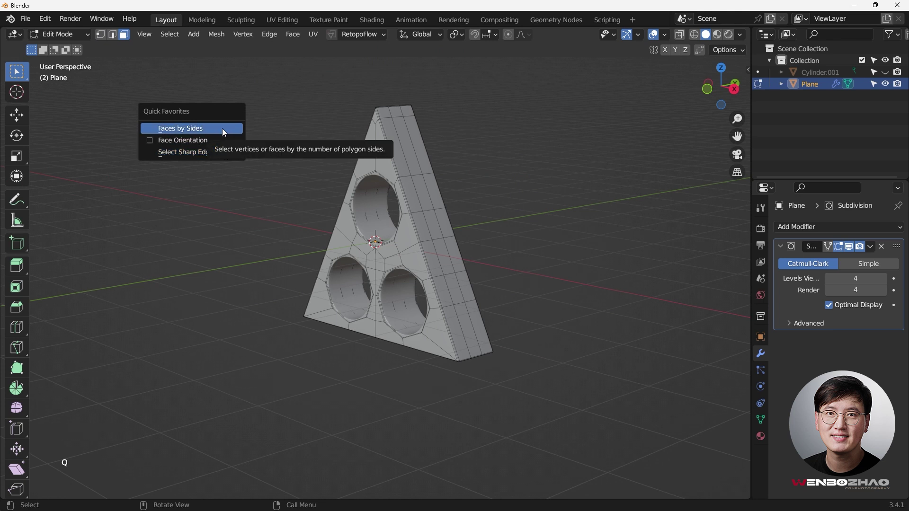
pyautogui.click(223, 128)
pyautogui.moveTo(269, 229); pyautogui.dragTo(478, 180, button='middle')
pyautogui.press('1')
pyautogui.scroll(4, 459, 210)
# Turn off the Subdivision modifier's viewport display and select the faces with 4 vertices on the base mesh to inspect the topology
pyautogui.click(852, 246)
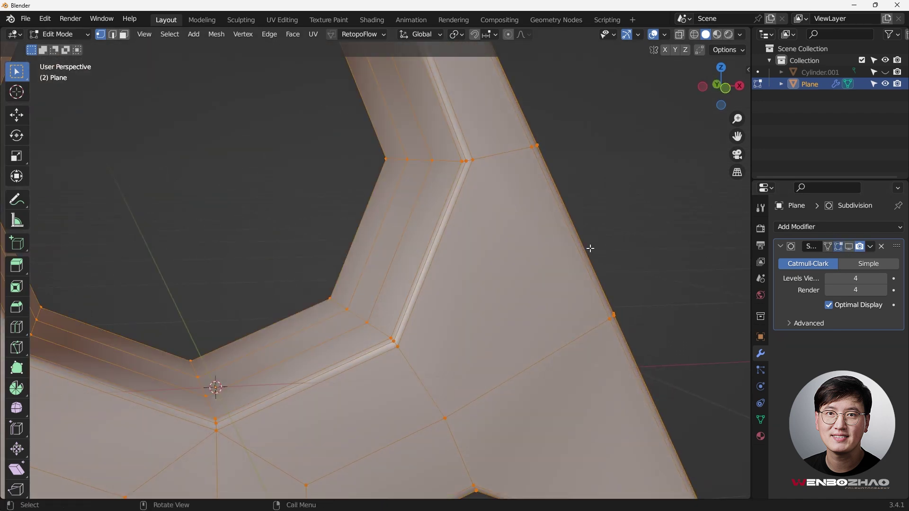
pyautogui.moveTo(590, 248); pyautogui.dragTo(493, 240, button='middle')
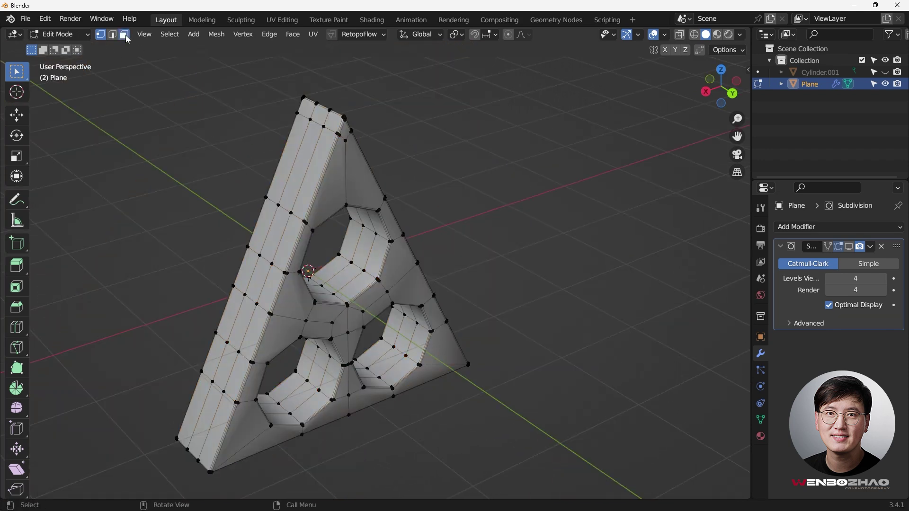
pyautogui.click(125, 35)
pyautogui.moveTo(396, 245); pyautogui.dragTo(448, 239, button='middle')
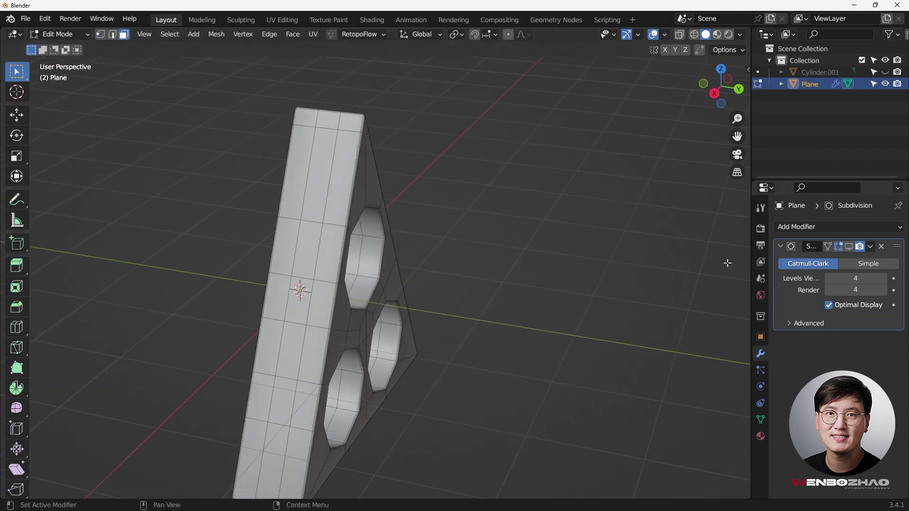
pyautogui.scroll(1, 503, 264)
pyautogui.moveTo(504, 264); pyautogui.dragTo(406, 209, button='middle')
pyautogui.press('q')
pyautogui.click(433, 200)
pyautogui.scroll(5, 362, 137)
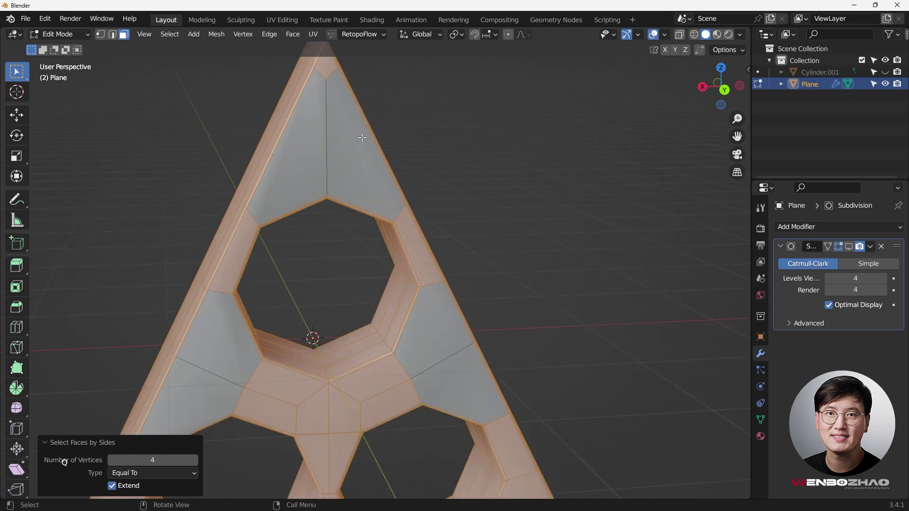
pyautogui.moveTo(362, 137); pyautogui.dragTo(702, 200, button='middle')
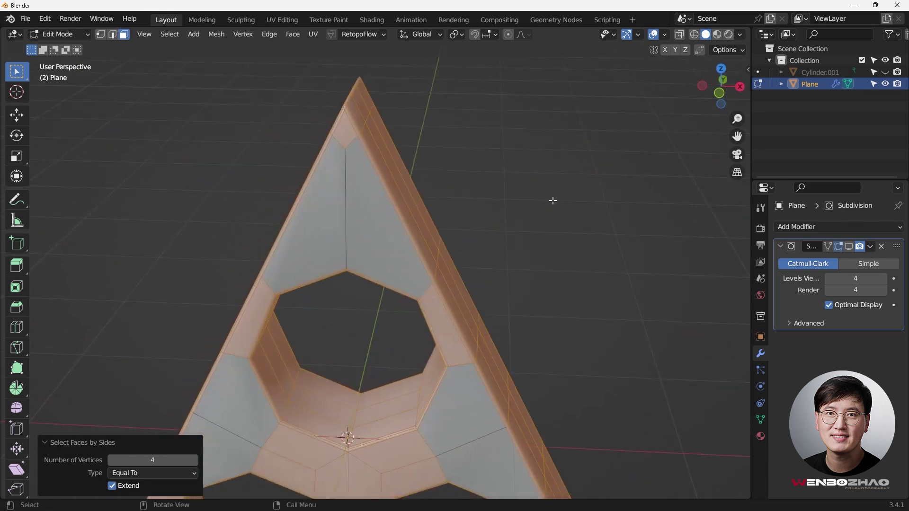
pyautogui.scroll(2, 362, 162)
# In vertex mode, select the vertices at the upper hole's topmost corner and examine the surrounding edge flow on the plate
pyautogui.press('1')
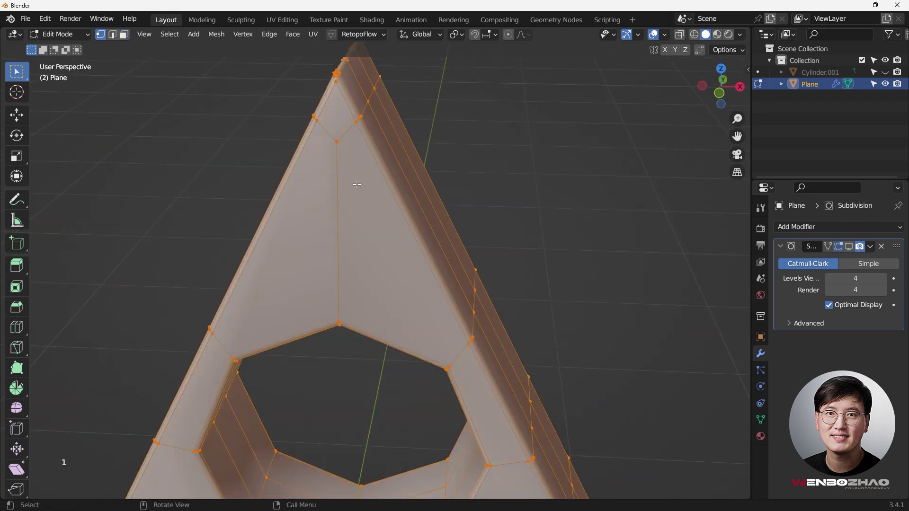
pyautogui.moveTo(416, 279); pyautogui.dragTo(416, 237, button='middle')
pyautogui.scroll(1, 403, 244)
pyautogui.moveTo(327, 236); pyautogui.dragTo(364, 254)
pyautogui.scroll(-4, 364, 253)
pyautogui.moveTo(385, 244); pyautogui.dragTo(433, 280, button='middle')
pyautogui.scroll(1, 396, 211)
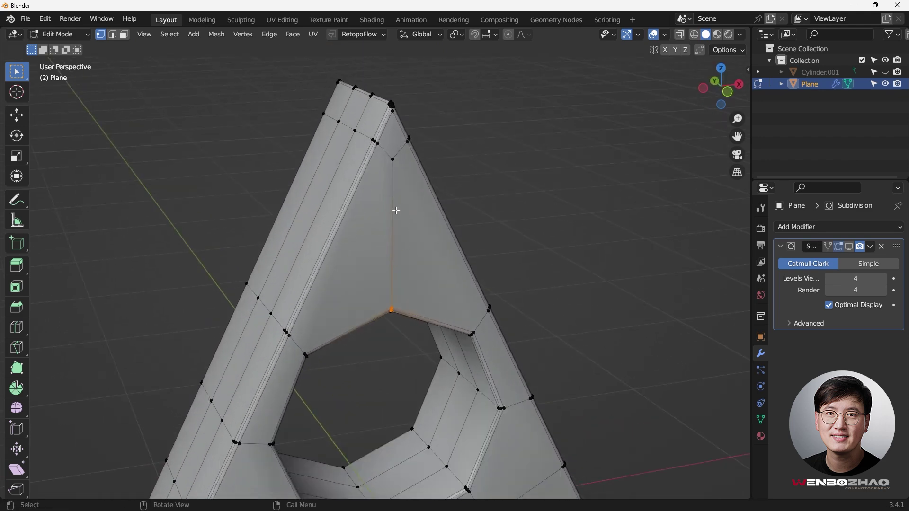
pyautogui.moveTo(330, 319); pyautogui.dragTo(393, 207, button='middle')
pyautogui.press('KP_1')
pyautogui.press('KP_1')
pyautogui.scroll(-2, 421, 226)
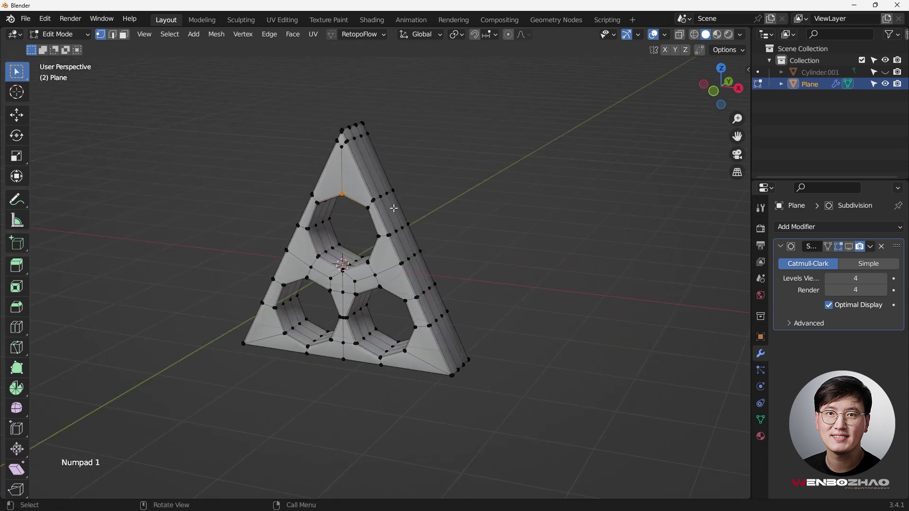
# Return to Object Mode and turn on the Subdivision modifier's viewport display to inspect the smoothed plate from both sides
pyautogui.scroll(4, 373, 198)
pyautogui.moveTo(336, 175); pyautogui.dragTo(465, 192, button='middle')
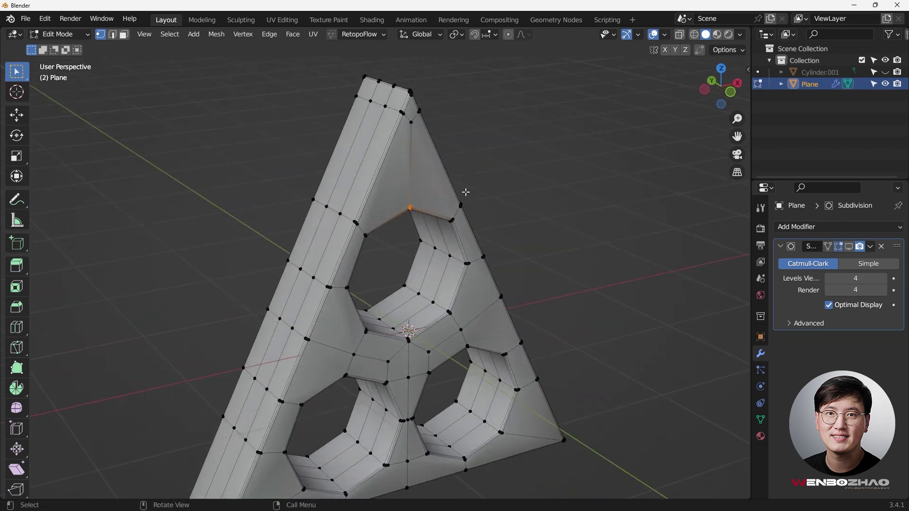
pyautogui.press('Tab')
pyautogui.click(850, 247)
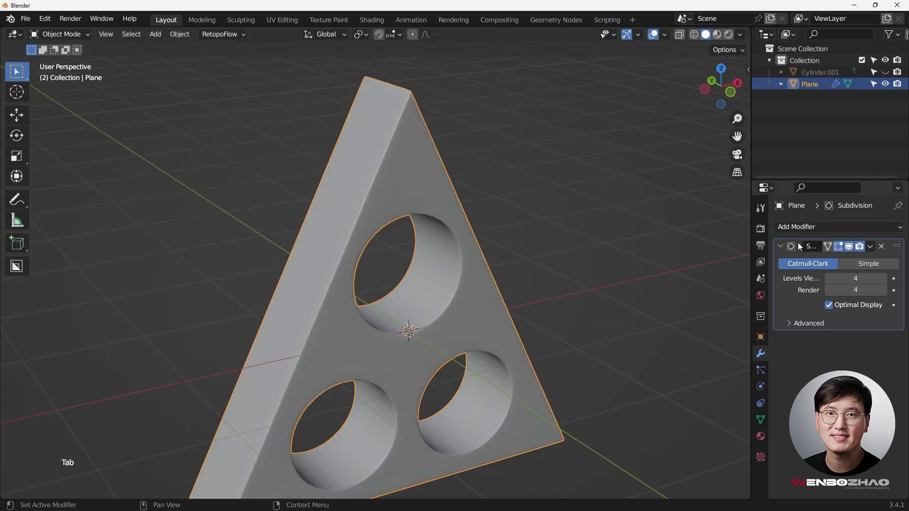
pyautogui.moveTo(393, 211); pyautogui.dragTo(330, 149, button='middle')
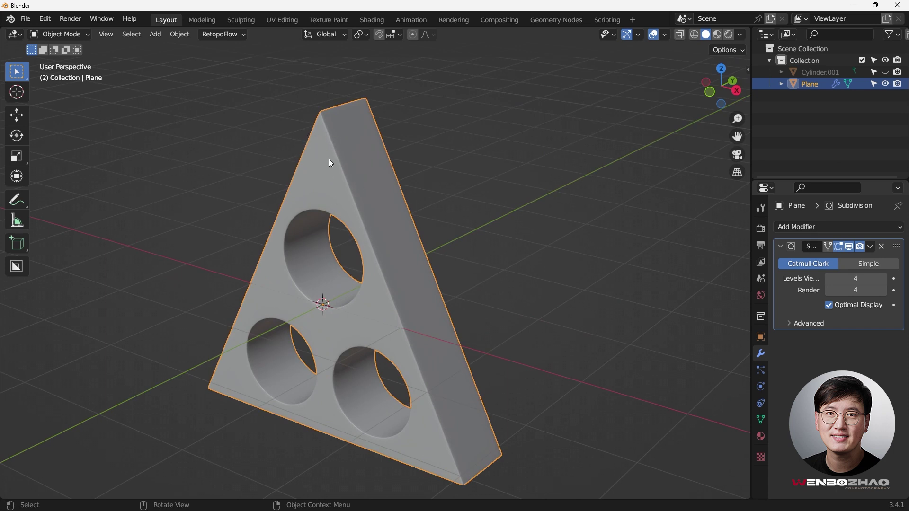
# In Edit Mode, add a centered loop cut across each slanted side of the plate, between the apex and the upper hole
pyautogui.press('Tab')
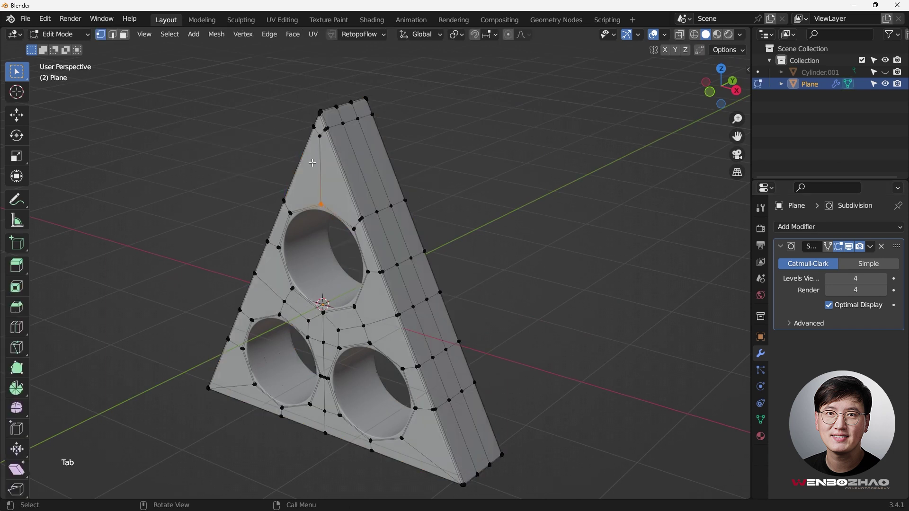
pyautogui.scroll(3, 312, 163)
pyautogui.moveTo(339, 163); pyautogui.dragTo(388, 136, button='middle')
pyautogui.hotkey('ctrl', 'r')
pyautogui.click(412, 169)
pyautogui.rightClick(413, 162)
pyautogui.hotkey('ctrl', 'r')
pyautogui.click(383, 205)
pyautogui.rightClick(383, 205)
# Connect the new front vertex on the left slanted edge to the upper hole's topmost outer vertex with an edge
pyautogui.scroll(3, 386, 151)
pyautogui.click(378, 150)
pyautogui.scroll(-4, 398, 164)
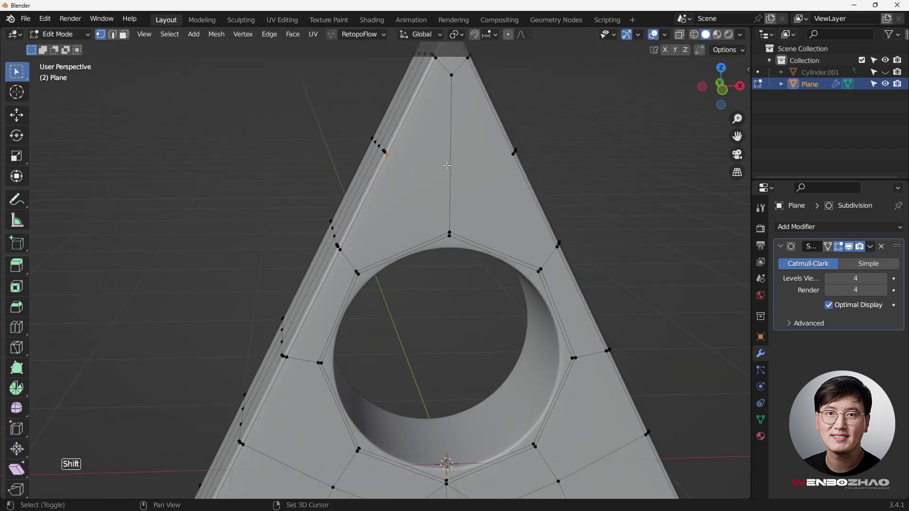
pyautogui.keyDown('shift'); pyautogui.moveTo(448, 165); pyautogui.dragTo(410, 113, button='middle'); pyautogui.keyUp('shift')
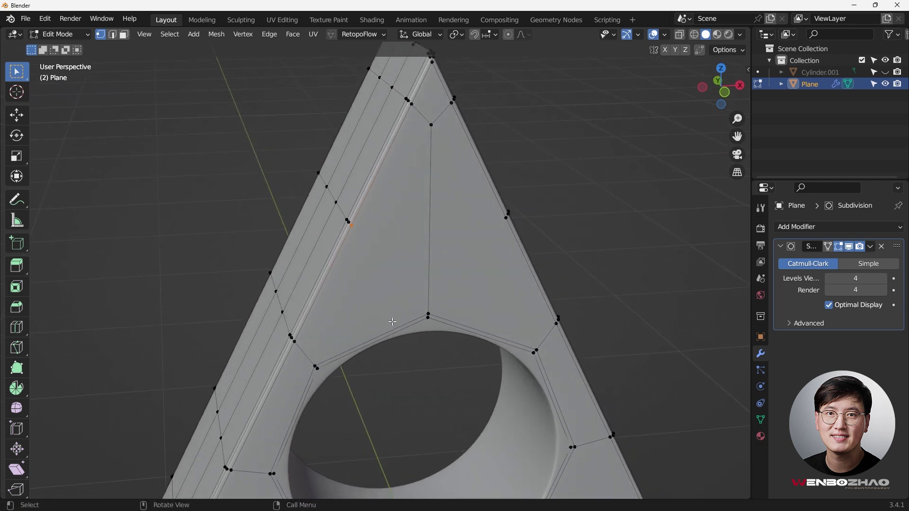
pyautogui.scroll(3, 374, 256)
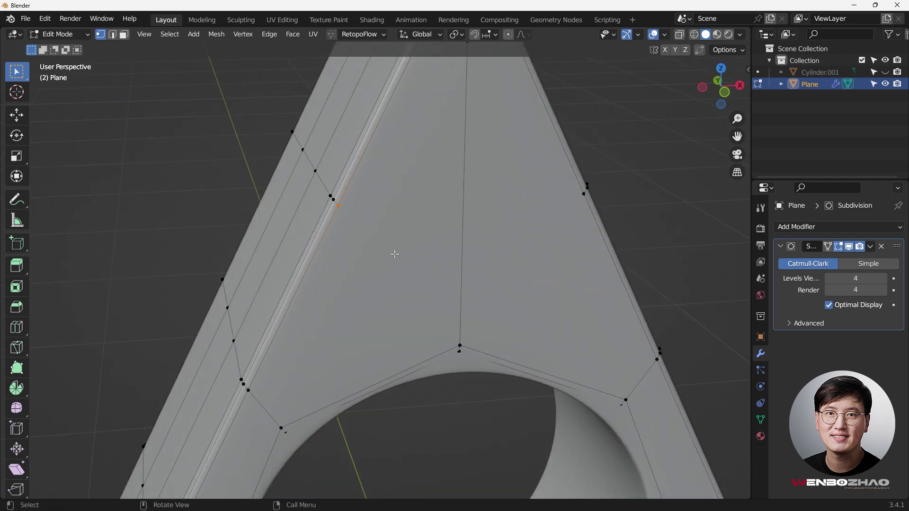
pyautogui.keyDown('shift'); pyautogui.click(452, 341); pyautogui.keyUp('shift')
pyautogui.moveTo(479, 325); pyautogui.dragTo(426, 310, button='middle')
pyautogui.scroll(3, 424, 311)
pyautogui.click(415, 300)
pyautogui.scroll(-3, 501, 232)
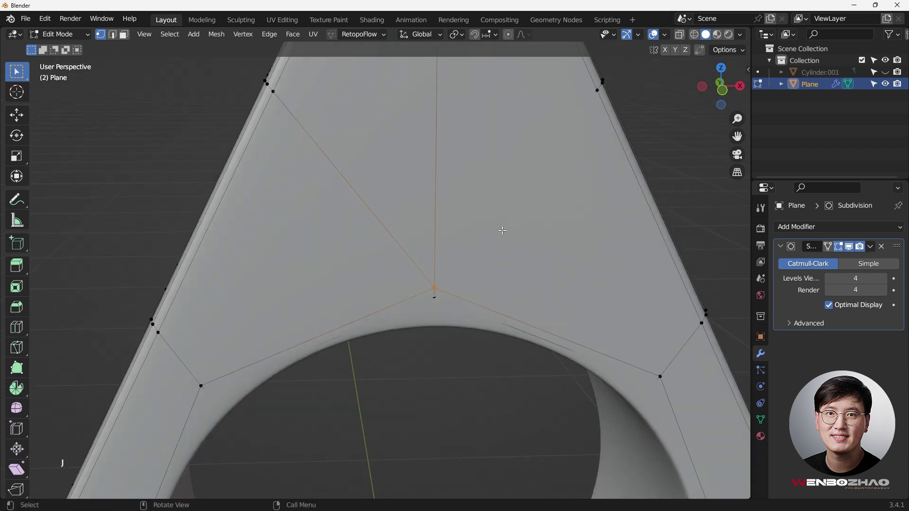
# Connect the matching vertex on the right slanted edge to the upper hole's topmost outer vertex
pyautogui.moveTo(573, 122); pyautogui.dragTo(479, 201, button='middle')
pyautogui.press('j')
pyautogui.scroll(-3, 516, 197)
pyautogui.scroll(1, 479, 201)
pyautogui.scroll(-1, 492, 206)
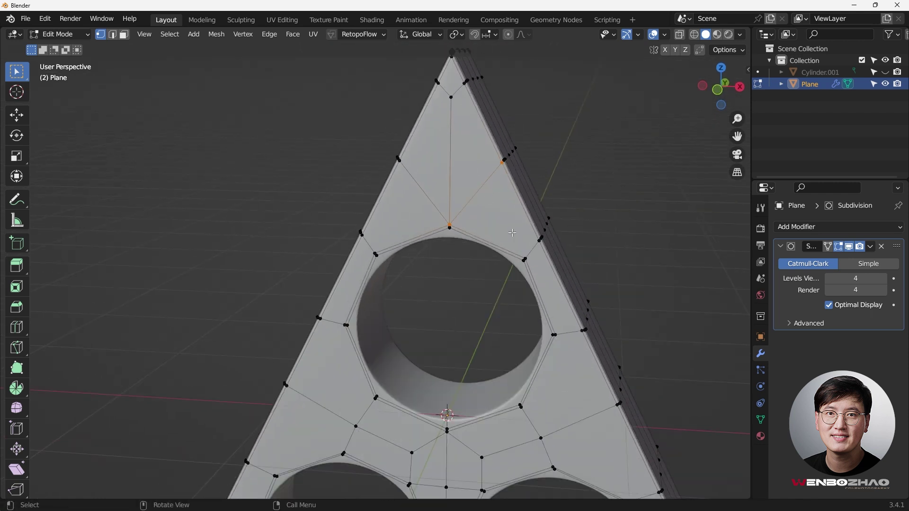
# Examine the edge flow around all three holes on the plate's front face
pyautogui.keyDown('shift'); pyautogui.moveTo(522, 272); pyautogui.dragTo(493, 132, button='middle'); pyautogui.keyUp('shift')
pyautogui.moveTo(525, 252); pyautogui.dragTo(552, 233, button='middle')
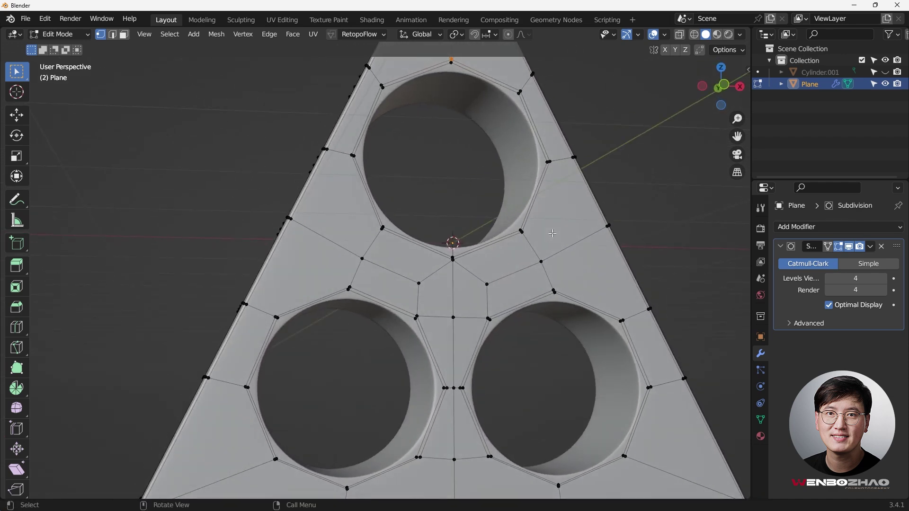
pyautogui.scroll(-2, 397, 262)
pyautogui.keyDown('shift'); pyautogui.moveTo(456, 195); pyautogui.dragTo(404, 255, button='middle'); pyautogui.keyUp('shift')
pyautogui.moveTo(484, 300); pyautogui.dragTo(449, 298, button='middle')
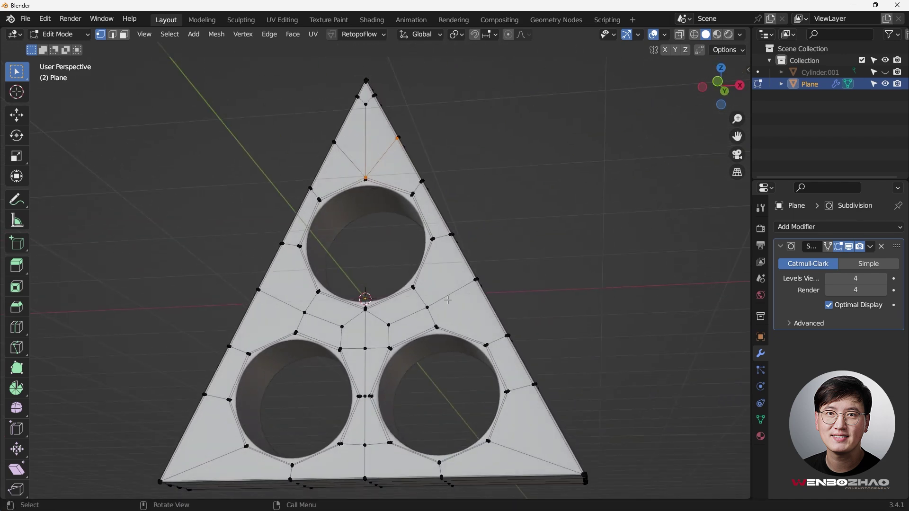
pyautogui.scroll(4, 449, 299)
pyautogui.scroll(-2, 476, 261)
pyautogui.moveTo(472, 254); pyautogui.dragTo(481, 263, button='middle')
pyautogui.scroll(-2, 481, 263)
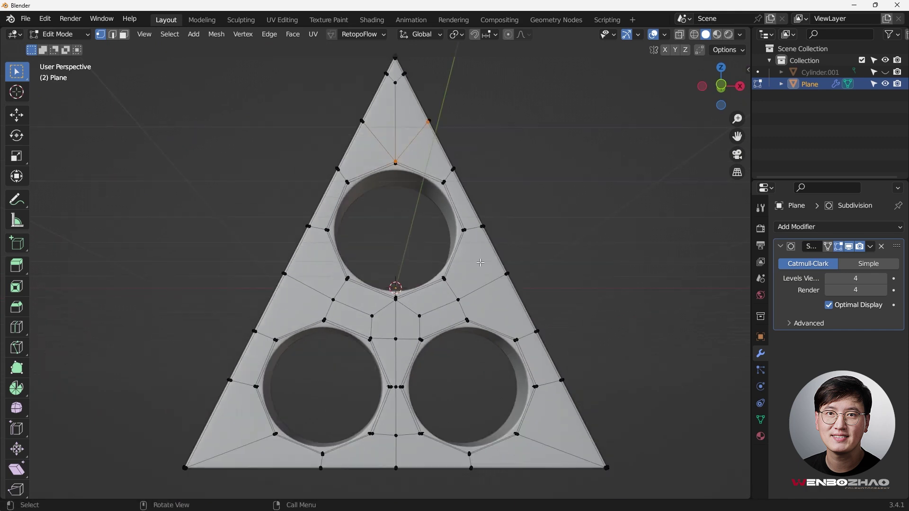
# Clear the selection and, in face mode, select faces by sides with 4 vertices to check the front face for non-quads
pyautogui.press('a')
pyautogui.click(553, 203)
pyautogui.press('q')
pyautogui.click(549, 191)
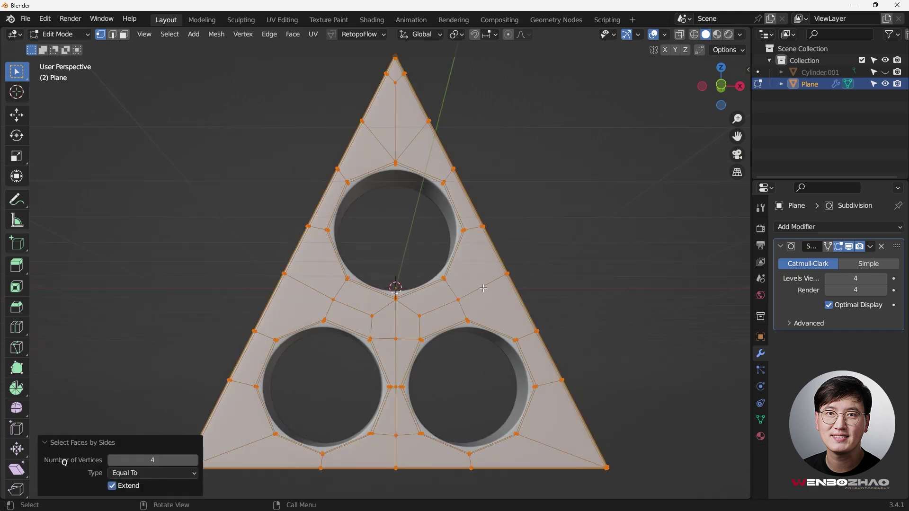
pyautogui.moveTo(562, 224); pyautogui.dragTo(545, 239, button='middle')
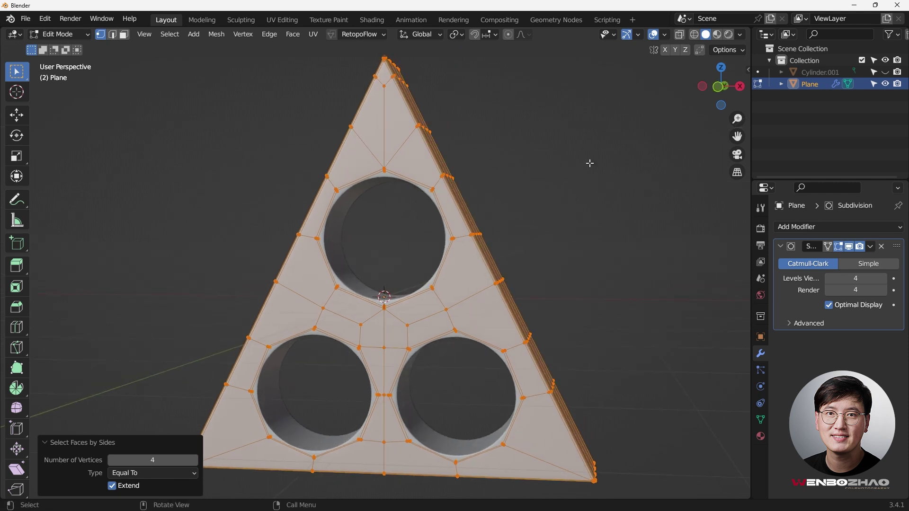
pyautogui.click(590, 164)
pyautogui.click(124, 35)
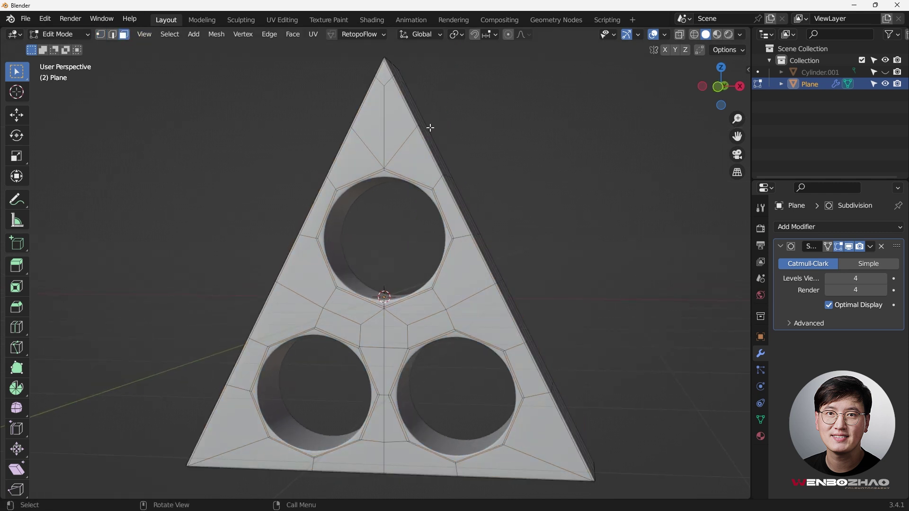
pyautogui.press('q')
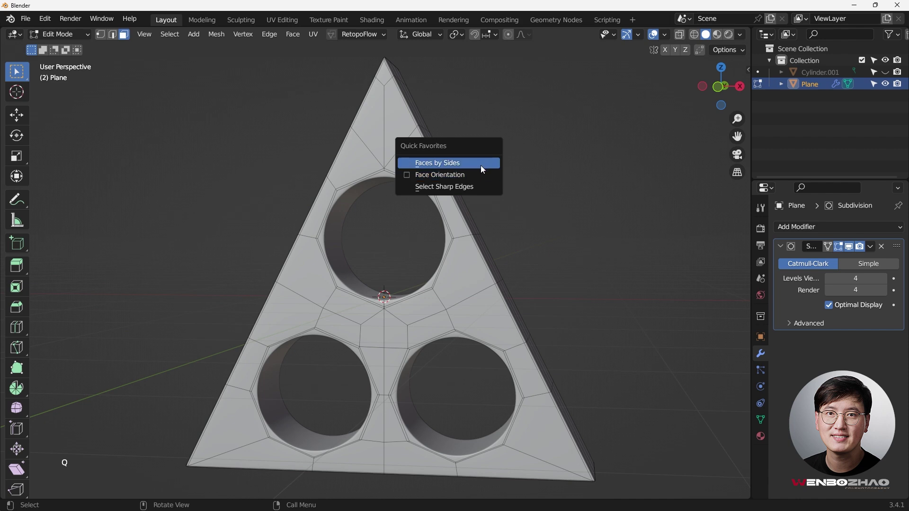
pyautogui.click(482, 164)
pyautogui.scroll(3, 375, 113)
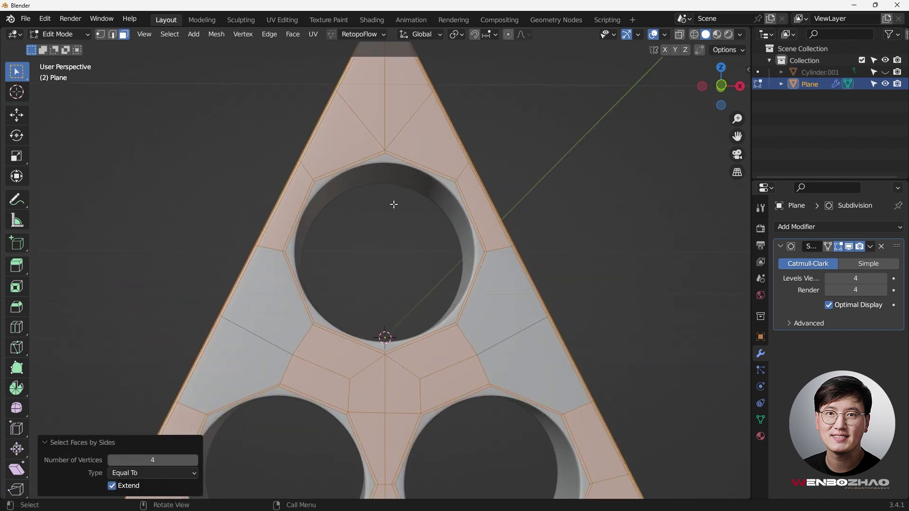
pyautogui.scroll(3, 391, 192)
pyautogui.moveTo(269, 274); pyautogui.dragTo(228, 296, button='middle')
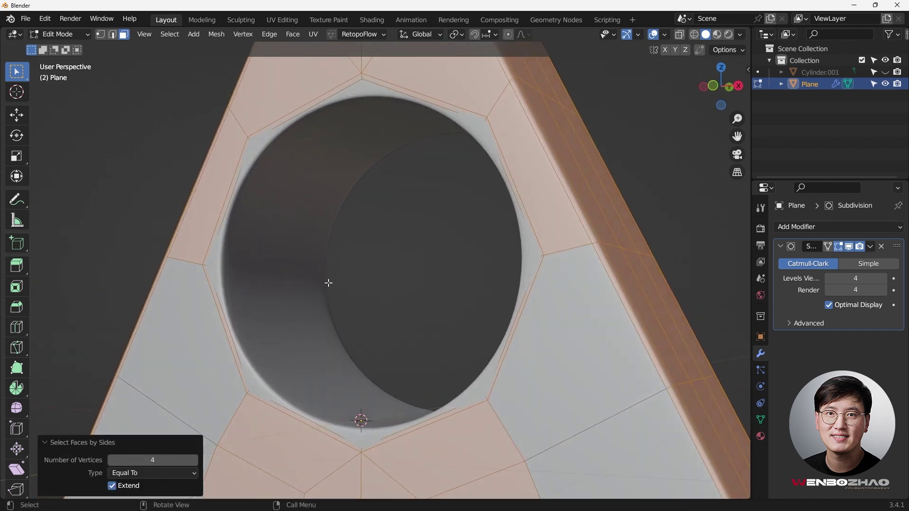
# Turn off the Subdivision modifier's viewport display and focus on the faces between the upper and lower-right holes
pyautogui.click(849, 246)
pyautogui.scroll(-2, 535, 287)
pyautogui.keyDown('shift'); pyautogui.moveTo(526, 286); pyautogui.dragTo(521, 247, button='middle'); pyautogui.keyUp('shift')
pyautogui.scroll(1, 521, 247)
pyautogui.moveTo(554, 303); pyautogui.dragTo(503, 245, button='middle')
# In vertex mode, connect the upper hole's right-side outer vertex to the lower-right hole's upper-right outer vertex across both five-sided faces
pyautogui.click(490, 236)
pyautogui.press('1')
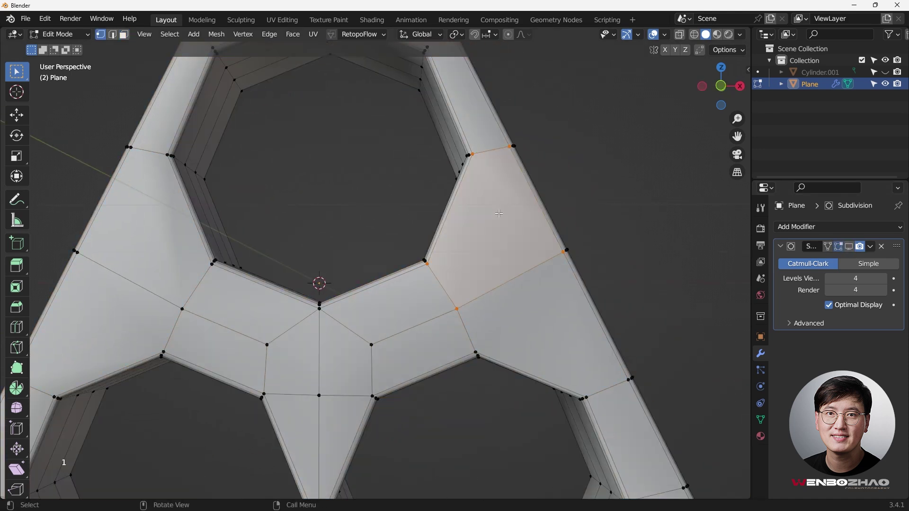
pyautogui.click(472, 155)
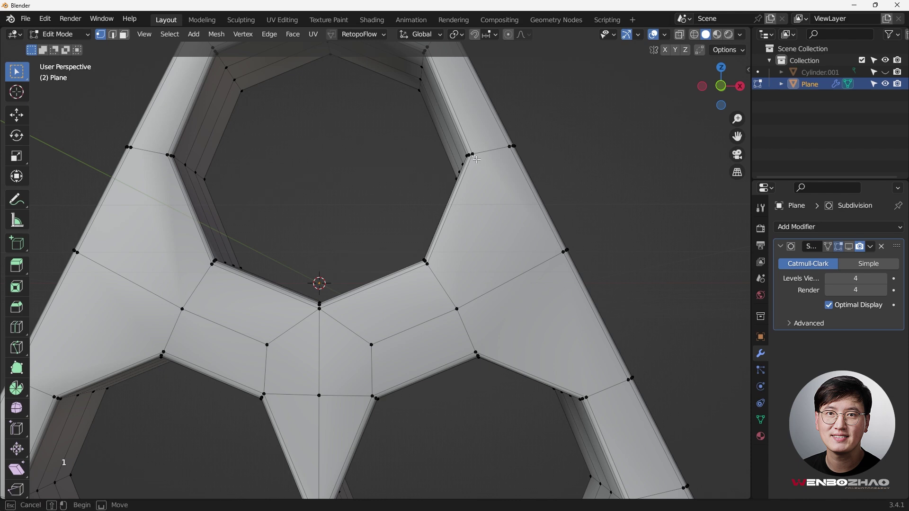
pyautogui.keyDown('shift'); pyautogui.click(584, 388); pyautogui.keyUp('shift')
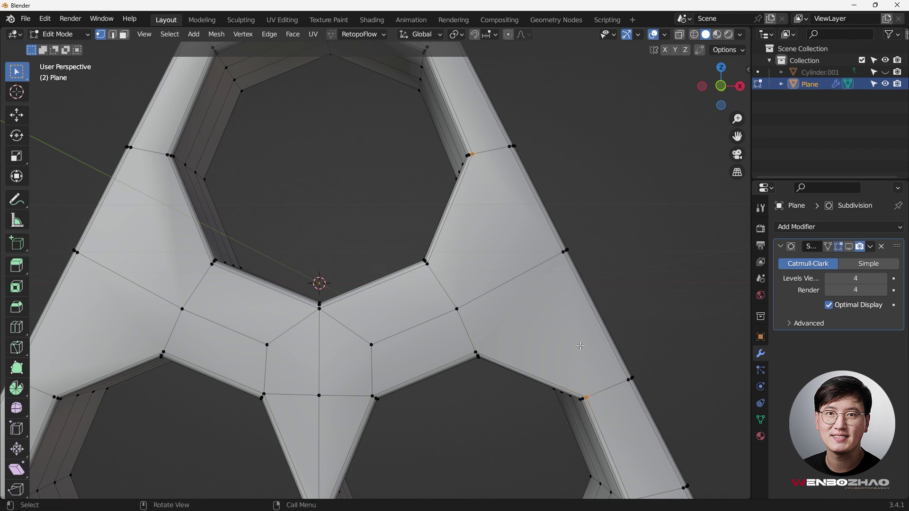
pyautogui.press('j')
pyautogui.scroll(-1, 562, 312)
# Connect the upper hole's left-side outer vertex to the lower-left hole's upper-left outer vertex across both five-sided faces
pyautogui.moveTo(293, 200)
pyautogui.mouseDown(button='middle')
pyautogui.moveTo(274, 191)
pyautogui.moveTo(285, 207)
pyautogui.moveTo(308, 194)
pyautogui.mouseUp(button='middle')
pyautogui.scroll(2, 309, 193)
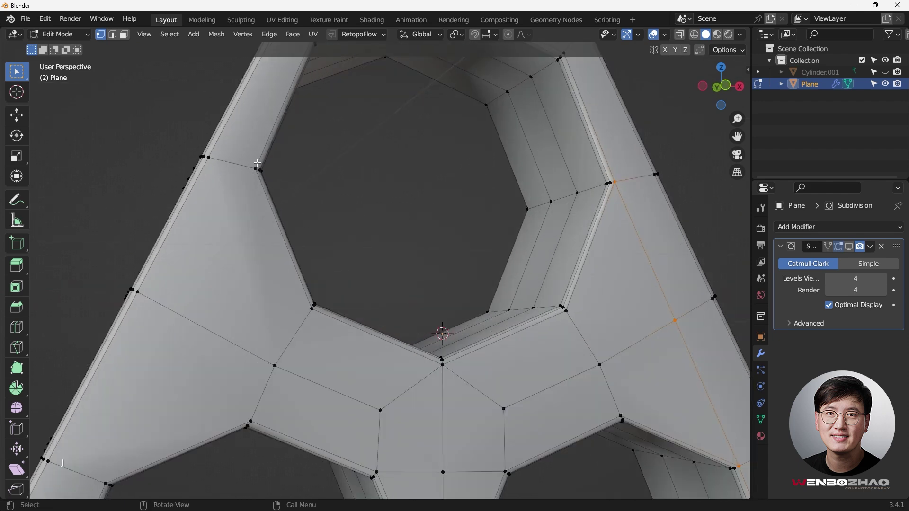
pyautogui.click(246, 165)
pyautogui.click(251, 166)
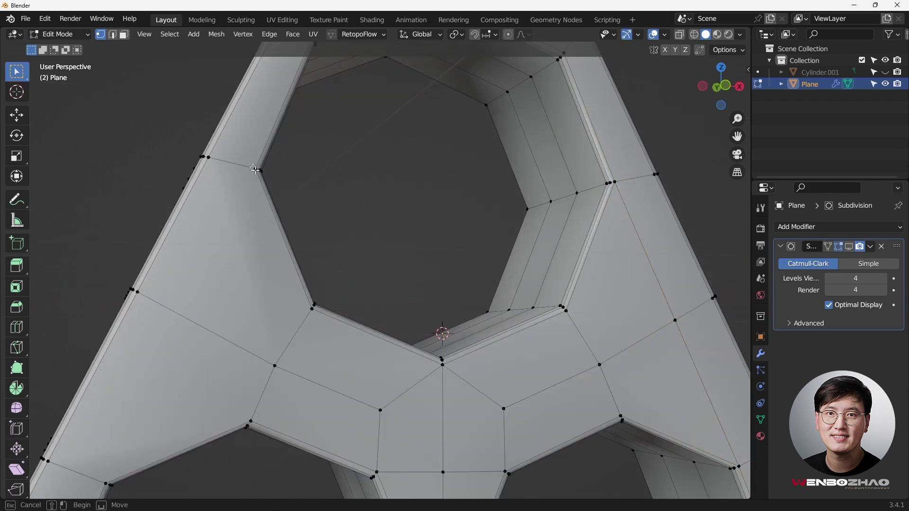
pyautogui.keyDown('shift'); pyautogui.moveTo(231, 267); pyautogui.dragTo(269, 175, button='middle'); pyautogui.keyUp('shift')
pyautogui.keyDown('shift'); pyautogui.click(290, 327); pyautogui.keyUp('shift')
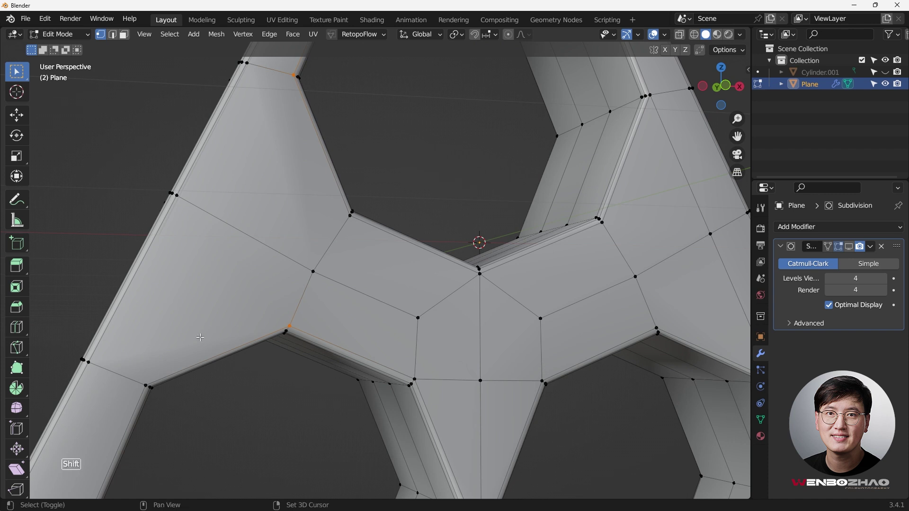
pyautogui.scroll(-2, 253, 280)
pyautogui.scroll(2, 282, 147)
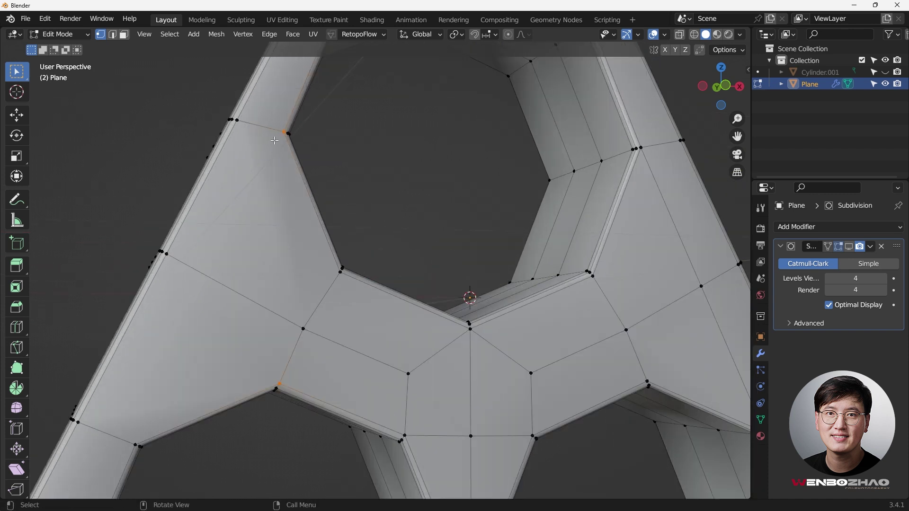
pyautogui.keyDown('shift'); pyautogui.click(281, 129); pyautogui.keyUp('shift')
pyautogui.keyDown('shift'); pyautogui.click(132, 434); pyautogui.keyUp('shift')
pyautogui.press('j')
# Examine the topology around the lower-left hole and the plate's lower-left corner
pyautogui.scroll(-3, 285, 257)
pyautogui.moveTo(284, 257); pyautogui.dragTo(268, 130, button='middle')
pyautogui.scroll(-1, 268, 130)
pyautogui.moveTo(161, 317); pyautogui.dragTo(266, 262, button='middle')
pyautogui.scroll(1, 185, 312)
pyautogui.scroll(1, 179, 291)
pyautogui.scroll(2, 142, 269)
pyautogui.scroll(-3, 142, 268)
pyautogui.scroll(1, 266, 262)
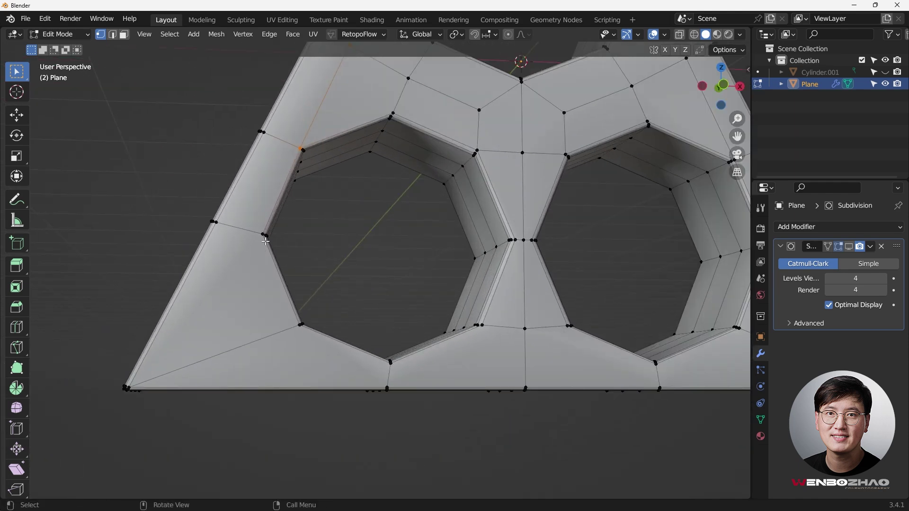
# In face mode, use Faces by Sides to check the base mesh for remaining non-quad faces, then clear the selection
pyautogui.press('q')
pyautogui.click(124, 35)
pyautogui.press('q')
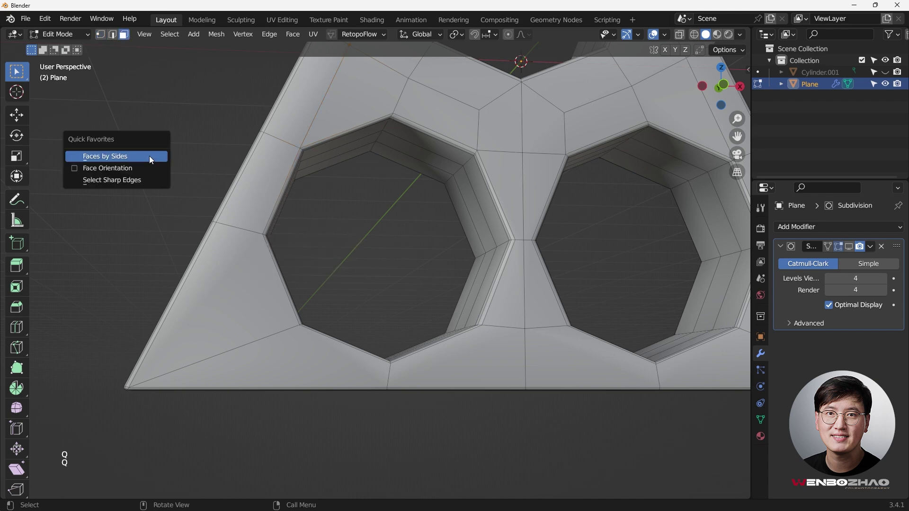
pyautogui.click(152, 156)
pyautogui.moveTo(370, 233); pyautogui.dragTo(444, 199, button='middle')
pyautogui.click(445, 199)
# In vertex mode, merge all the plate's vertices by distance at 0.0001 m and clear the selection
pyautogui.scroll(6, 408, 222)
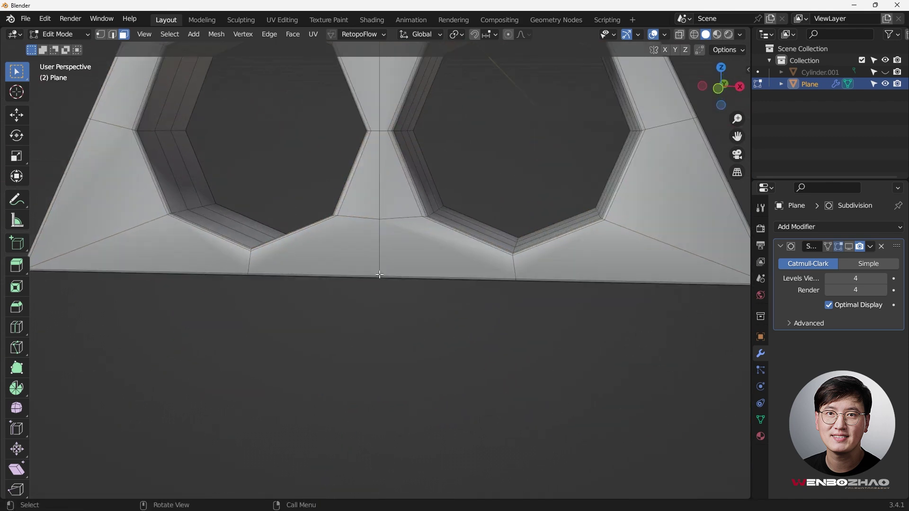
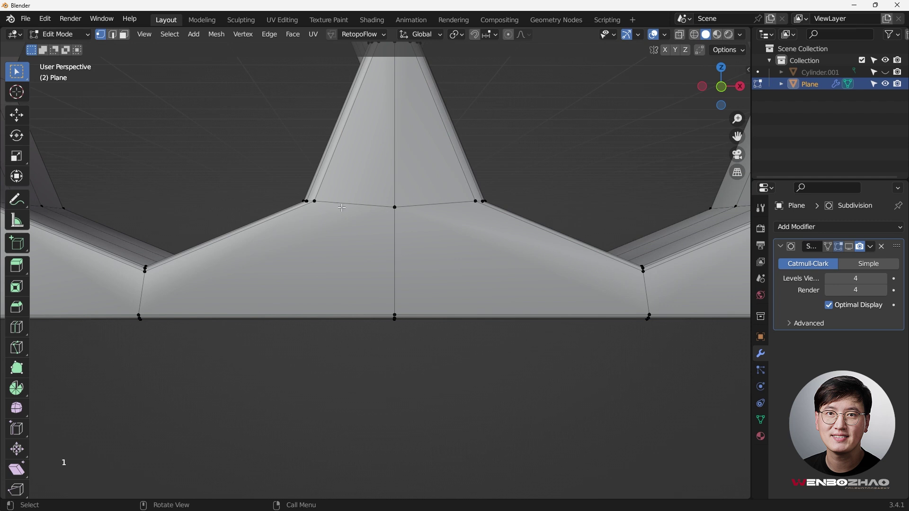
pyautogui.moveTo(359, 243); pyautogui.dragTo(372, 267, button='middle')
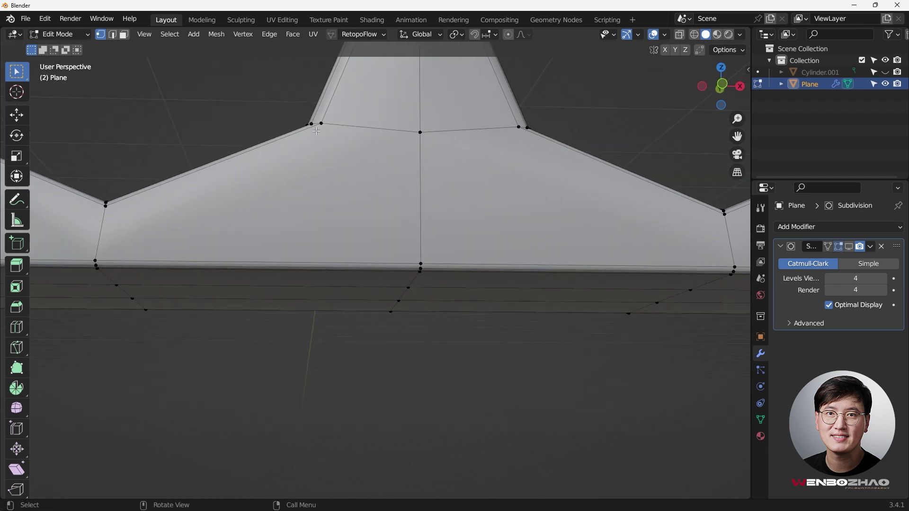
pyautogui.moveTo(316, 131); pyautogui.dragTo(402, 261, button='middle')
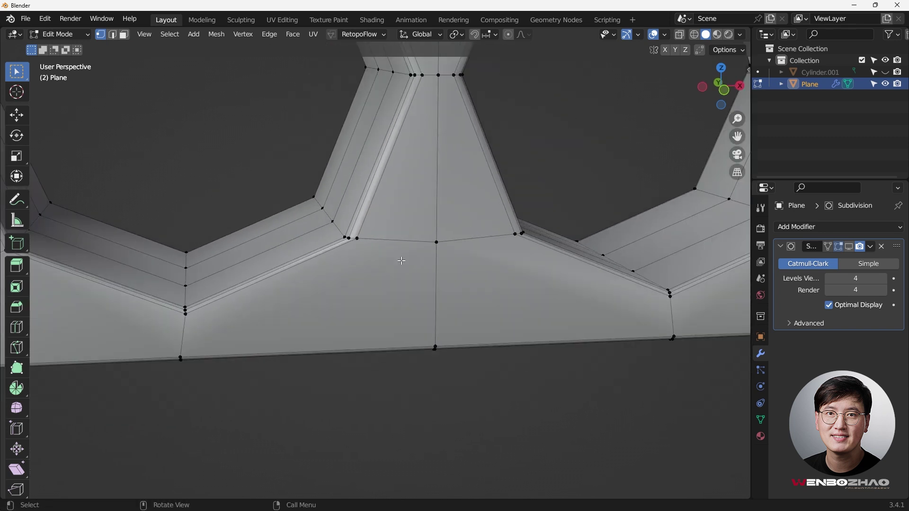
pyautogui.press('a')
pyautogui.press('m')
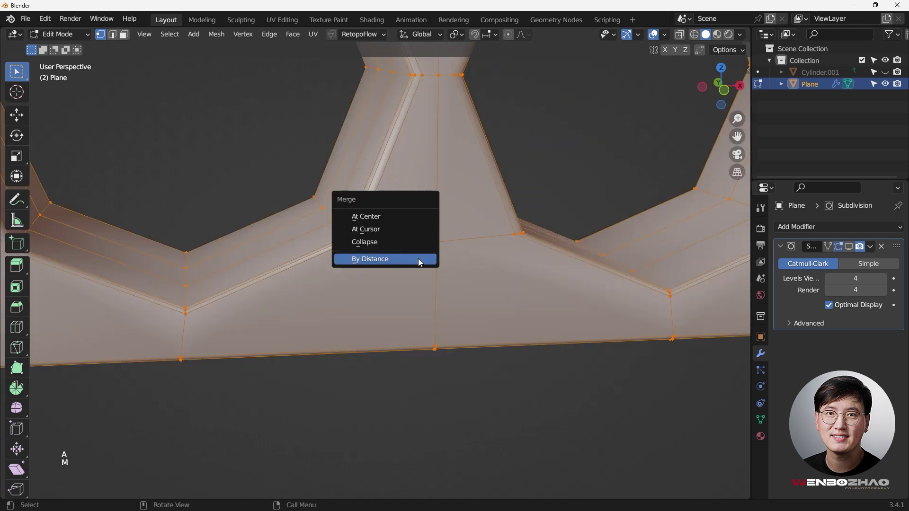
pyautogui.click(420, 259)
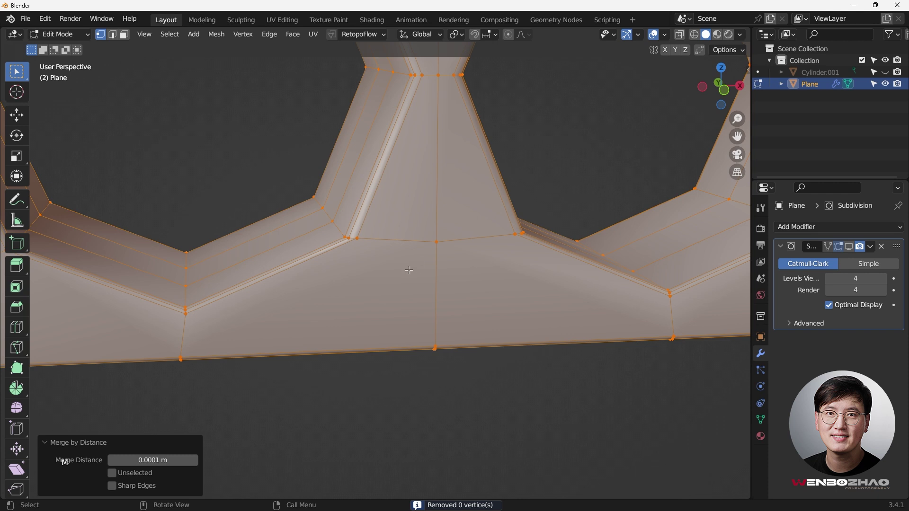
pyautogui.hotkey('alt', 'a')
# Examine the faces along the plate's bottom edge between the two lower holes
pyautogui.moveTo(409, 271); pyautogui.dragTo(358, 225, button='middle')
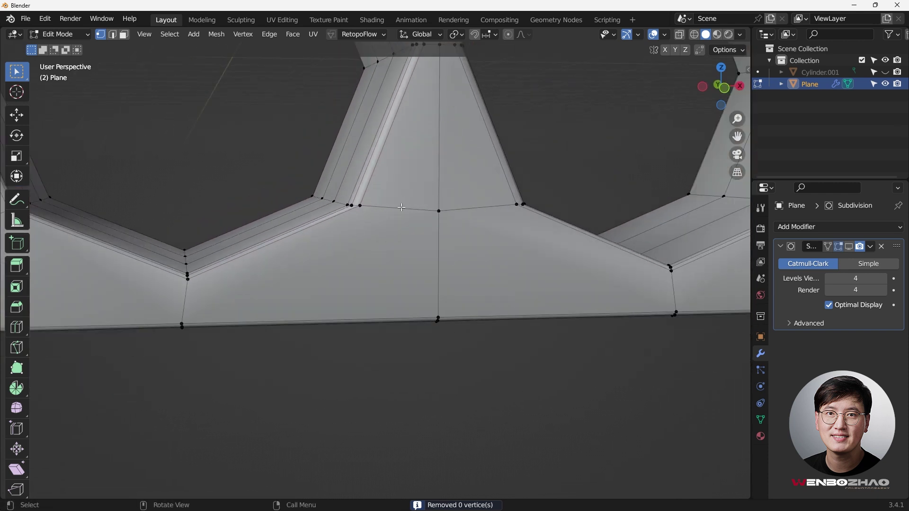
pyautogui.scroll(-1, 401, 223)
pyautogui.keyDown('shift'); pyautogui.moveTo(398, 241); pyautogui.dragTo(378, 238, button='middle'); pyautogui.keyUp('shift')
pyautogui.scroll(1, 370, 247)
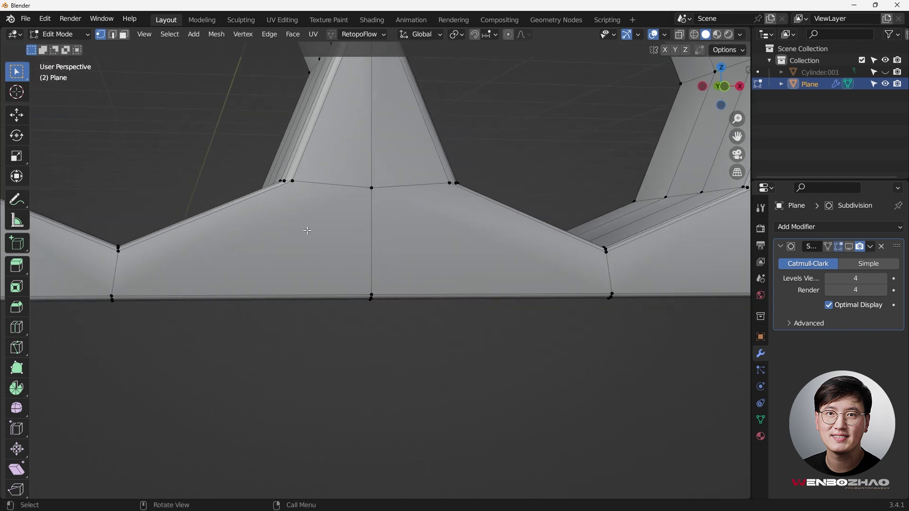
# Add one loop cut across the plate's bottom side, left of the centre line, slid toward the centre with a factor of -0.314
pyautogui.moveTo(308, 230); pyautogui.dragTo(328, 240, button='middle')
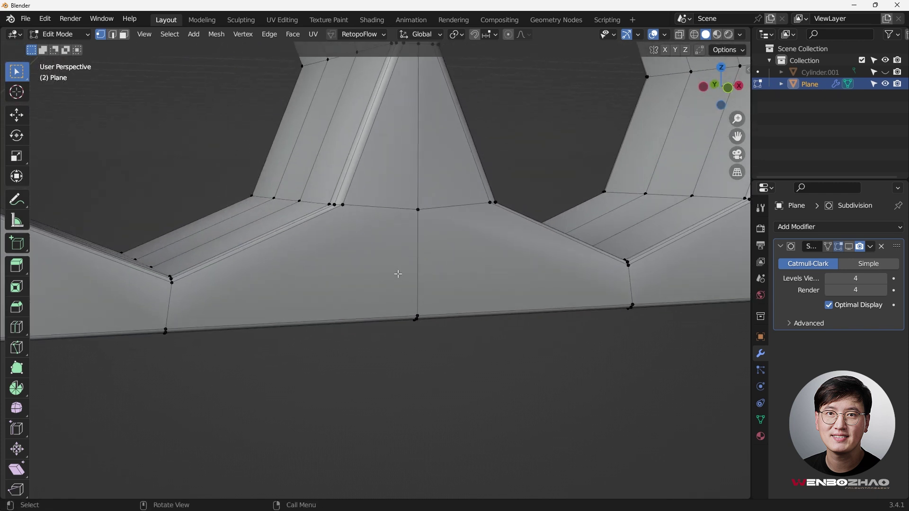
pyautogui.moveTo(399, 273); pyautogui.dragTo(367, 268, button='middle')
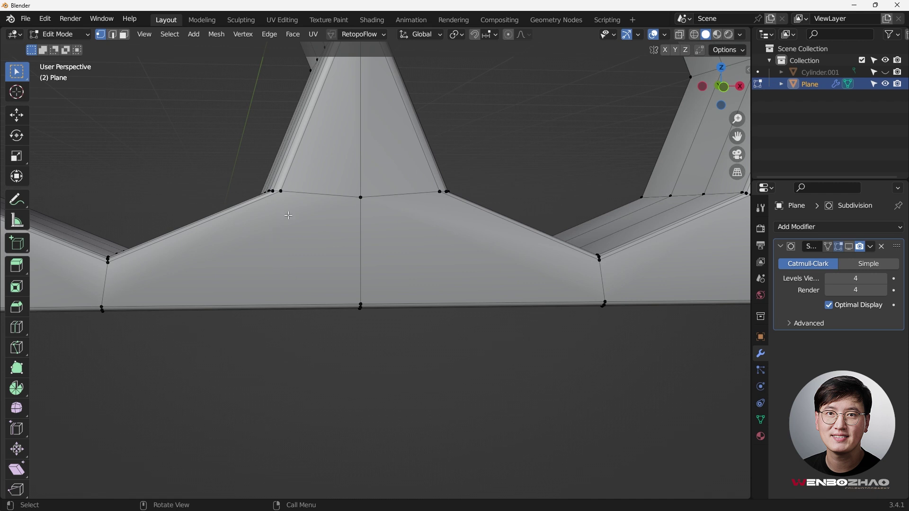
pyautogui.hotkey('ctrl', 'z')
pyautogui.hotkey('ctrl', 'r')
pyautogui.click(251, 266)
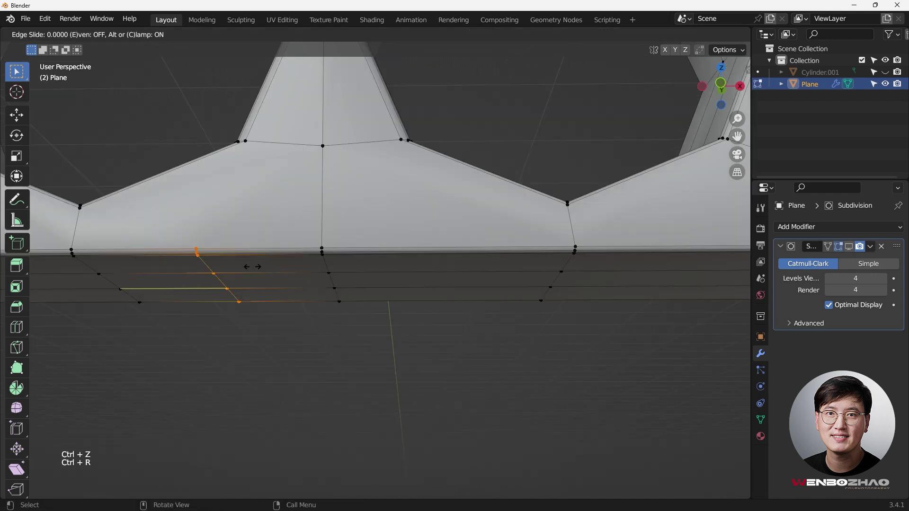
pyautogui.click(289, 268)
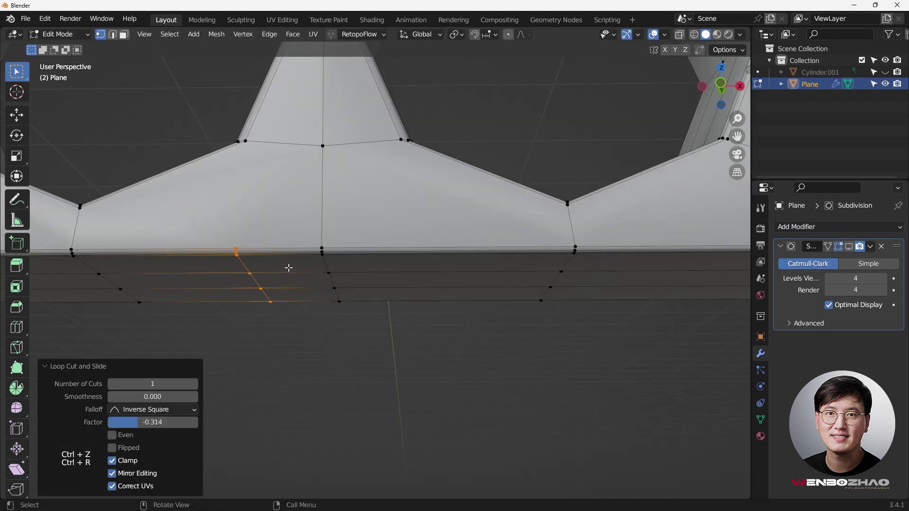
# Add a matching loop cut across the plate's bottom side, right of the centre line, slid toward the centre with a factor of -0.320
pyautogui.hotkey('ctrl', 'r')
pyautogui.click(447, 253)
pyautogui.click(398, 175)
# Connect the inner lower corner vertex of each lower hole to the new bottom-edge vertex below it, then check the shading in Object Mode
pyautogui.scroll(1, 397, 148)
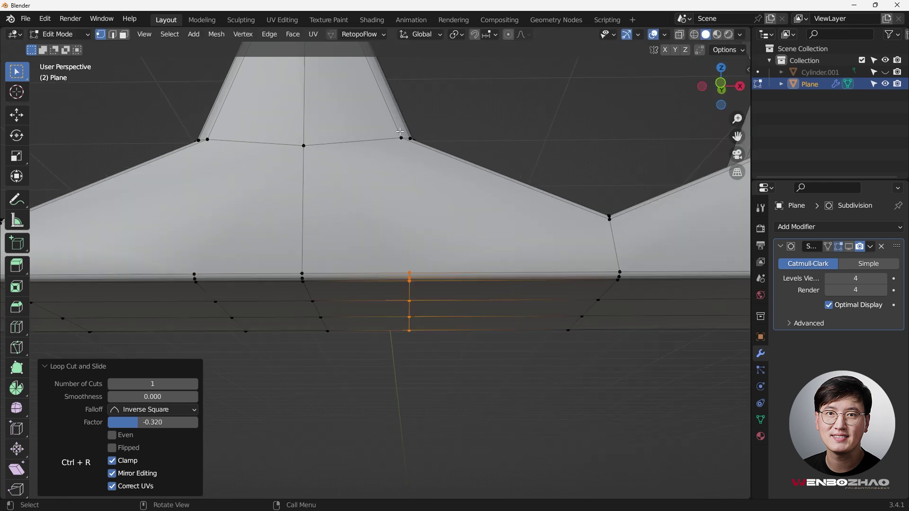
pyautogui.click(401, 136)
pyautogui.keyDown('shift'); pyautogui.click(410, 271); pyautogui.keyUp('shift')
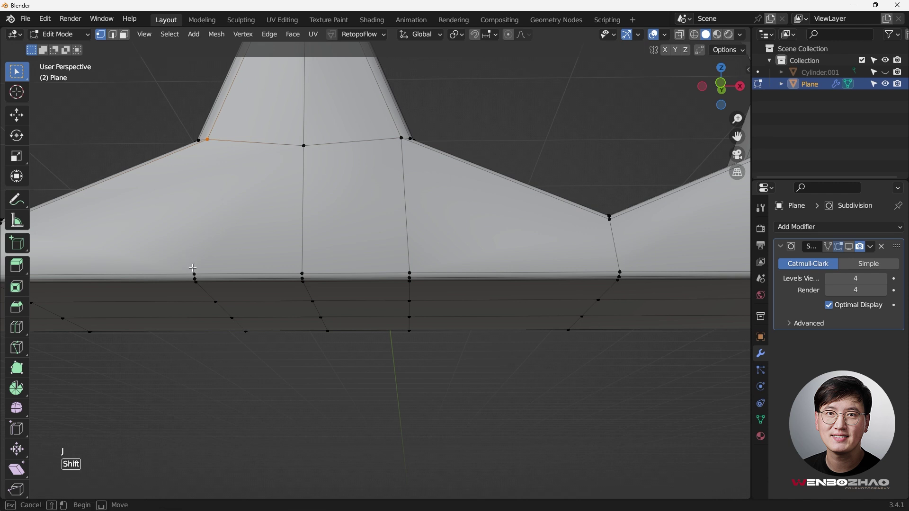
pyautogui.keyDown('shift'); pyautogui.click(194, 275); pyautogui.keyUp('shift')
pyautogui.scroll(-5, 266, 221)
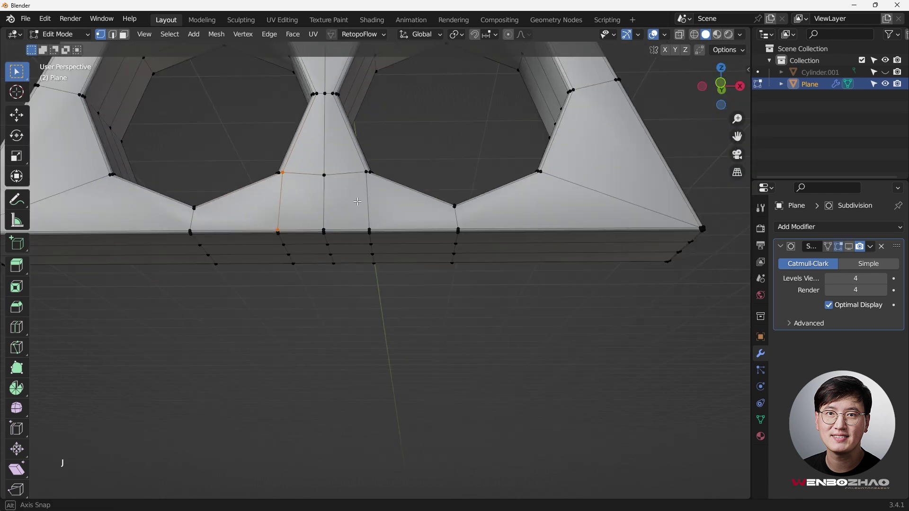
pyautogui.scroll(3, 356, 226)
pyautogui.press('Tab')
pyautogui.moveTo(338, 218)
pyautogui.mouseDown(button='middle')
pyautogui.moveTo(368, 234)
pyautogui.moveTo(340, 225)
pyautogui.mouseUp(button='middle')
pyautogui.press('Tab')
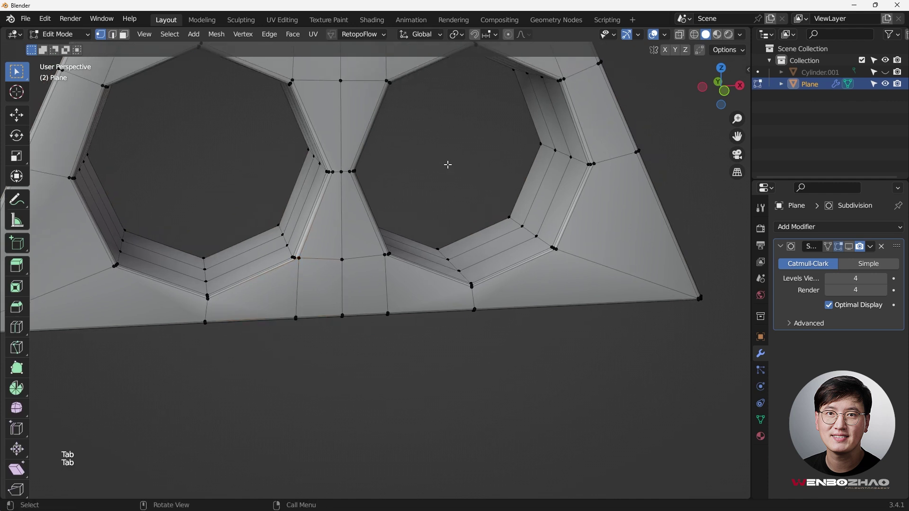
# In face mode, use Faces by Sides with 4 vertices to check the plate for non-quad faces, then clear the selection
pyautogui.press('3')
pyautogui.press('q')
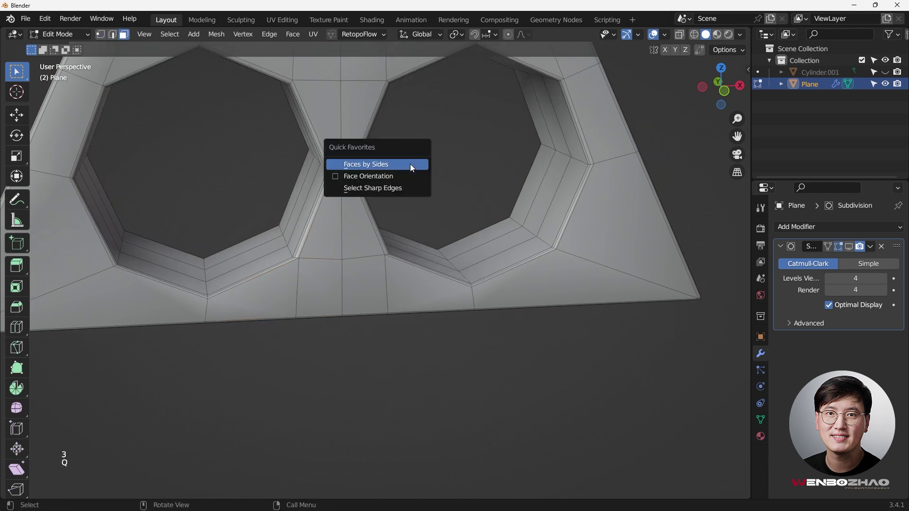
pyautogui.click(410, 164)
pyautogui.scroll(-3, 410, 174)
pyautogui.keyDown('shift'); pyautogui.moveTo(410, 173); pyautogui.dragTo(390, 261, button='middle'); pyautogui.keyUp('shift')
pyautogui.moveTo(553, 171); pyautogui.dragTo(531, 175, button='middle')
pyautogui.scroll(1, 531, 175)
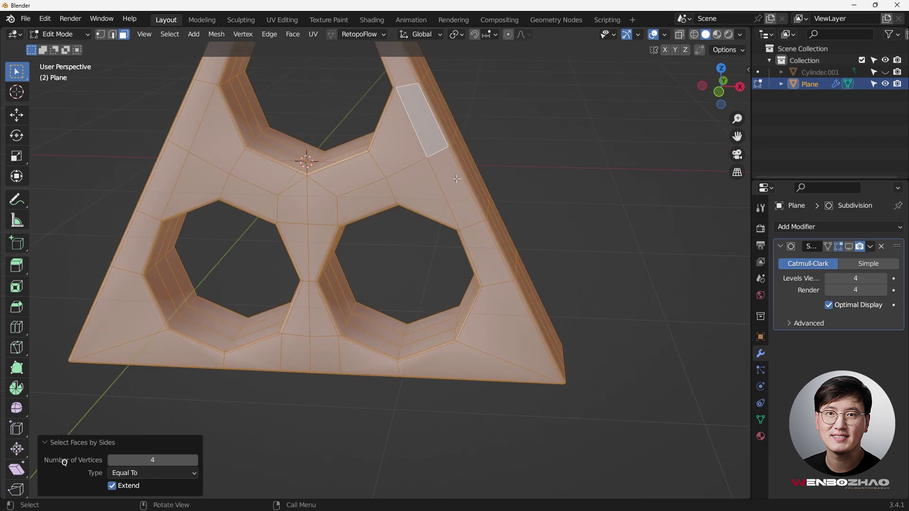
pyautogui.click(510, 169)
pyautogui.scroll(-3, 408, 243)
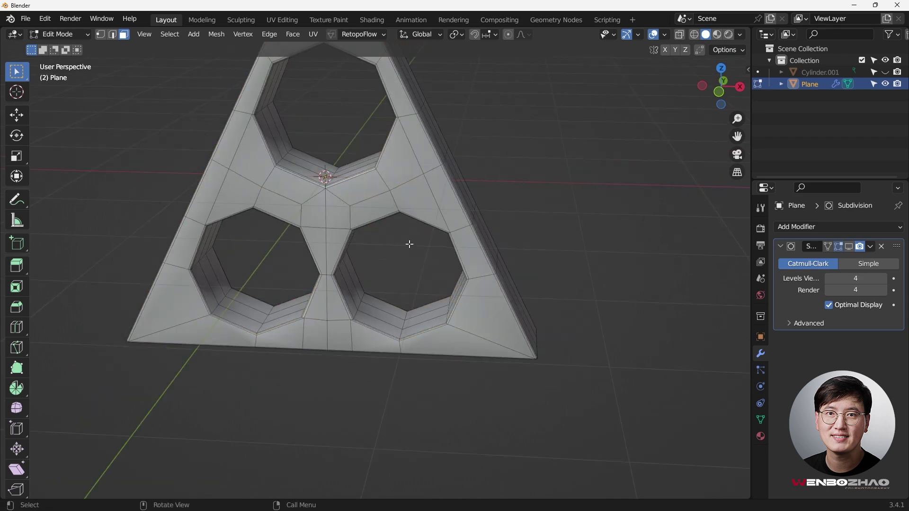
# From the top view, add a centred loop cut around the plate, halfway through its thickness
pyautogui.moveTo(407, 243); pyautogui.dragTo(367, 257, button='middle')
pyautogui.press('KP_7')
pyautogui.press('Tab')
pyautogui.click(360, 258)
pyautogui.scroll(2, 346, 289)
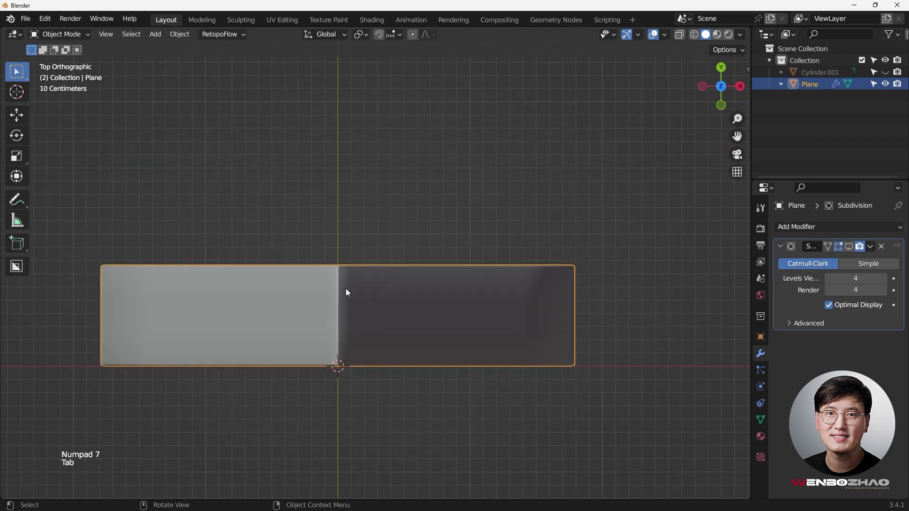
pyautogui.press('Tab')
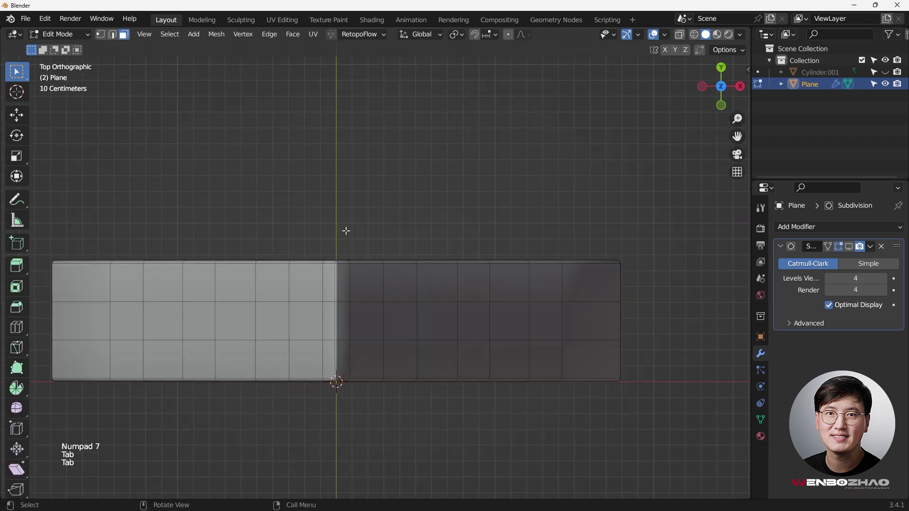
pyautogui.hotkey('ctrl', 'r')
pyautogui.click(340, 322)
pyautogui.rightClick(340, 323)
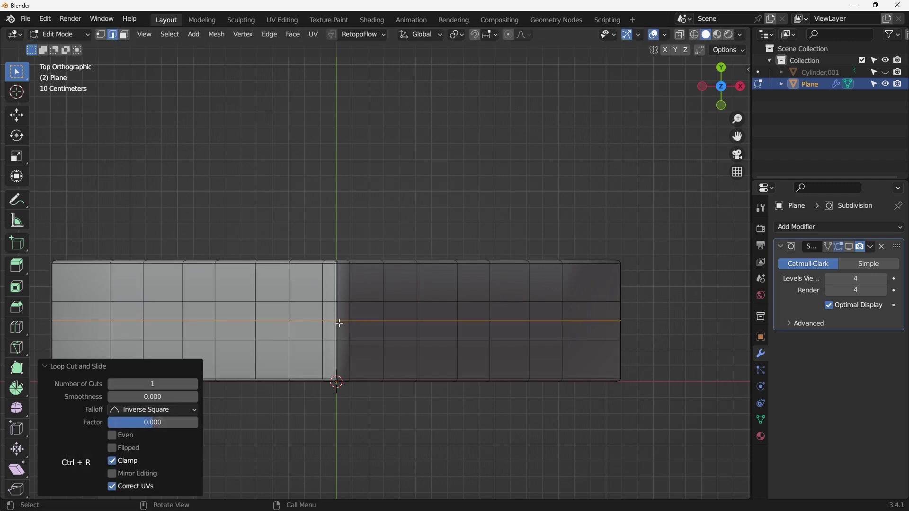
# In vertex mode with X-ray on, delete all vertices of the plate's rear half behind the new centre loop
pyautogui.press('1')
pyautogui.hotkey('alt', 'z')
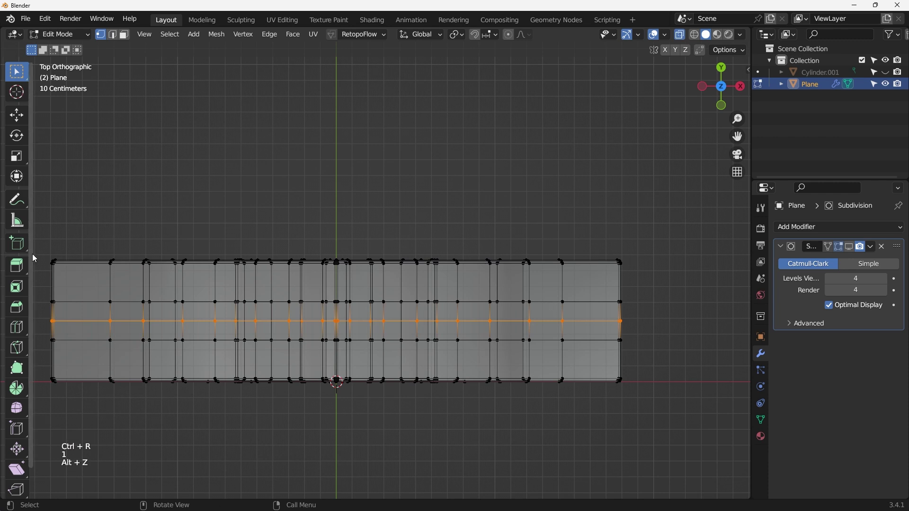
pyautogui.moveTo(42, 252); pyautogui.dragTo(632, 303)
pyautogui.press('x')
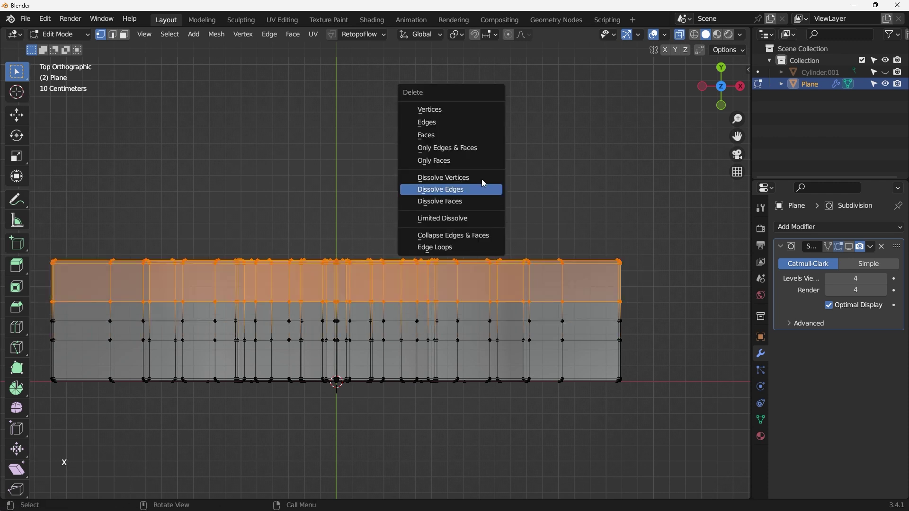
pyautogui.click(471, 108)
# Add a Mirror modifier above the Subdivision modifier and set its axis to Z only
pyautogui.click(819, 228)
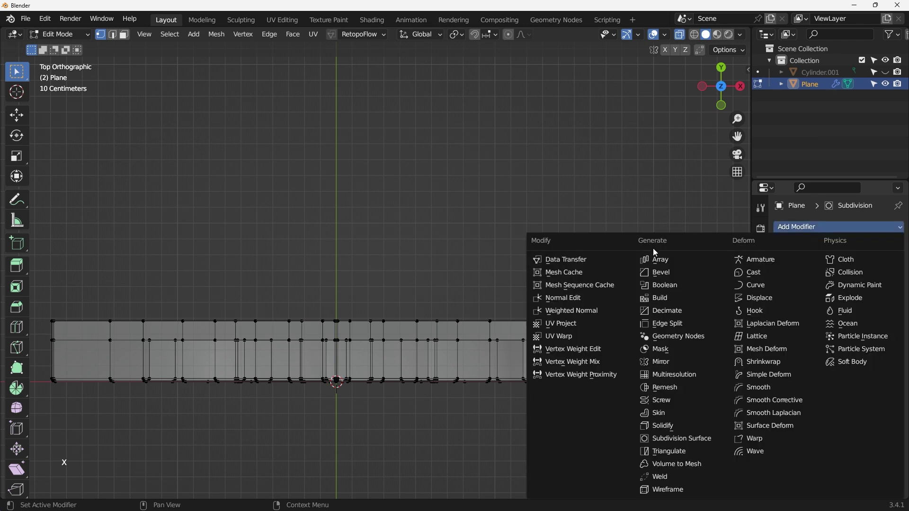
pyautogui.click(663, 362)
pyautogui.moveTo(894, 341); pyautogui.dragTo(873, 284)
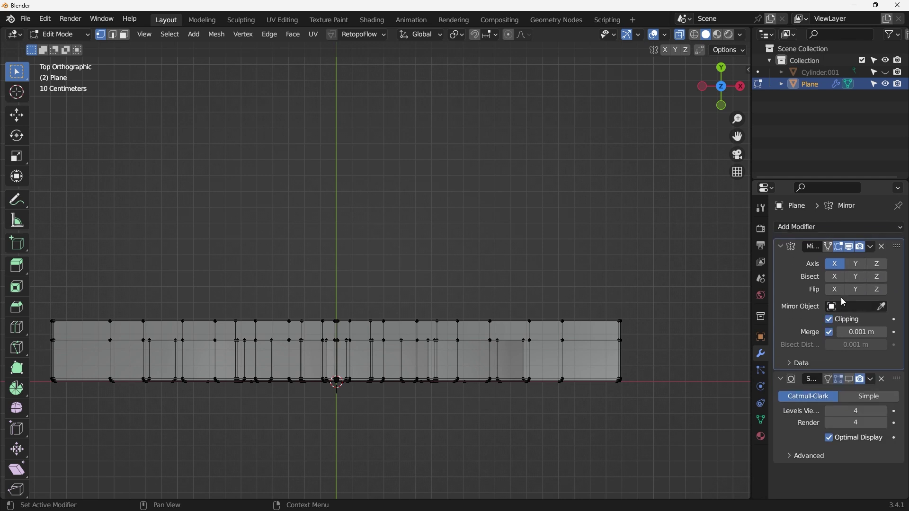
pyautogui.click(880, 265)
pyautogui.click(879, 264)
pyautogui.click(878, 265)
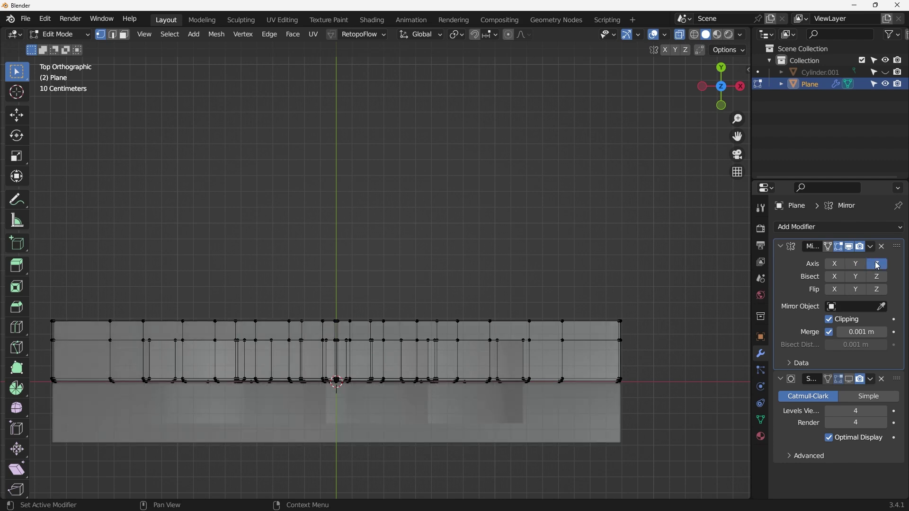
# In Object Mode, move the half plate -0.4 m along the Y axis so its open rear side sits near the 3D cursor
pyautogui.scroll(-2, 486, 340)
pyautogui.keyDown('shift'); pyautogui.moveTo(486, 340); pyautogui.dragTo(467, 182, button='middle'); pyautogui.keyUp('shift')
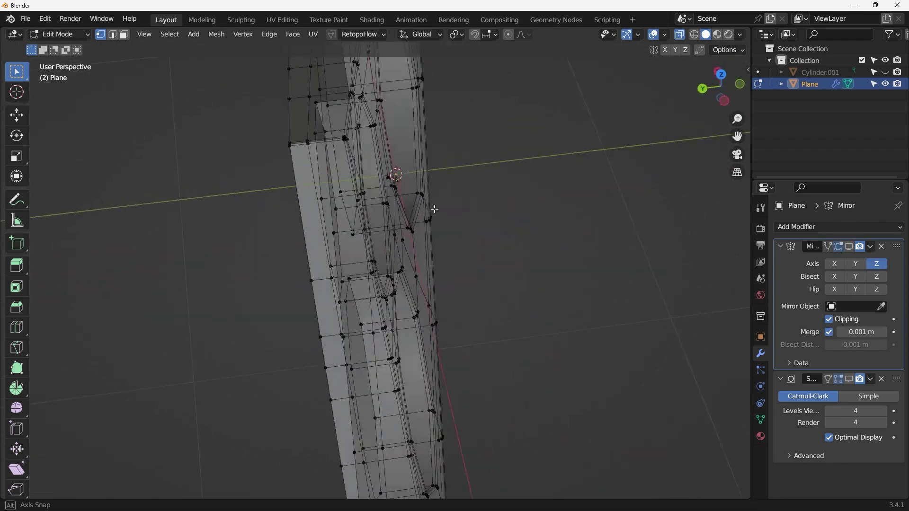
pyautogui.moveTo(434, 209); pyautogui.dragTo(391, 196, button='middle')
pyautogui.press('KP_7')
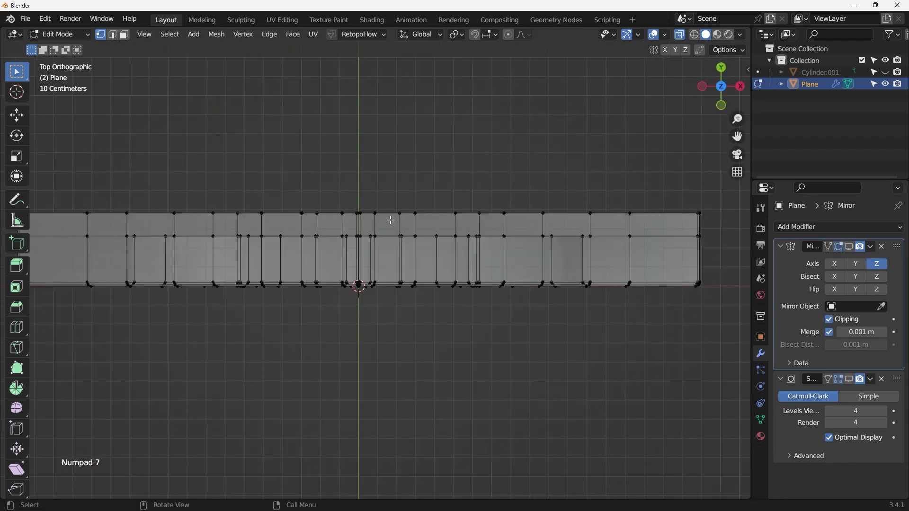
pyautogui.scroll(-3, 391, 220)
pyautogui.press('Tab')
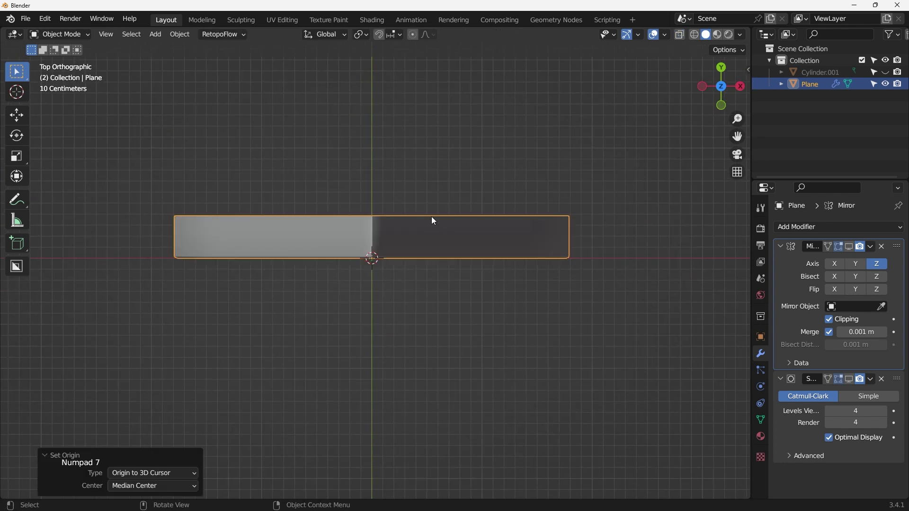
pyautogui.press('g')
pyautogui.press('y')
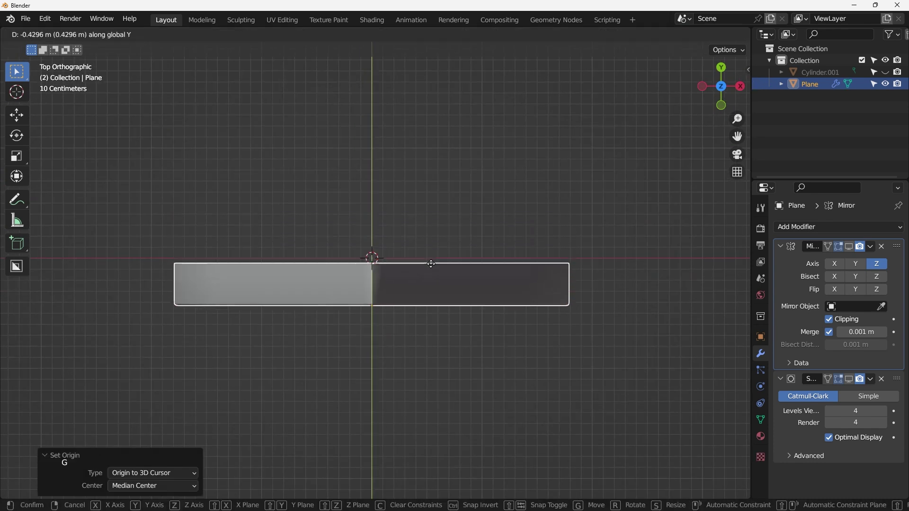
pyautogui.click(433, 262)
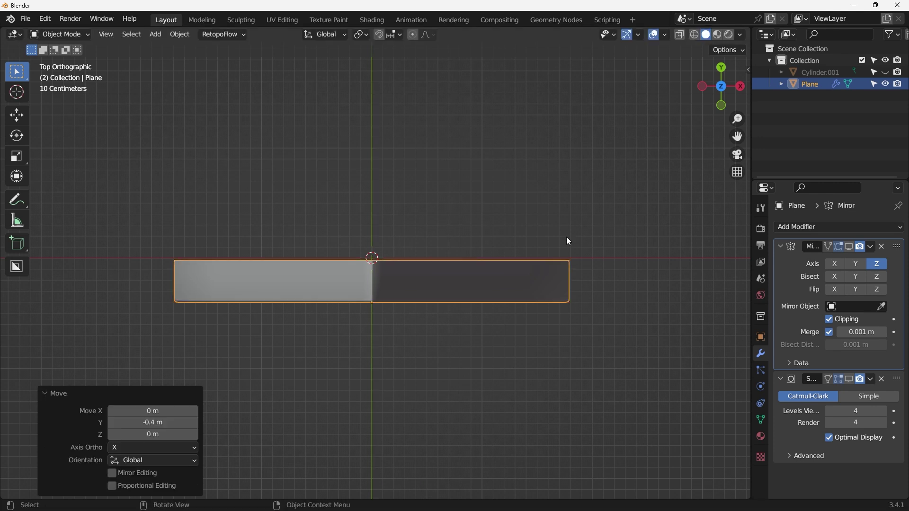
# Set the plate's origin to the 3D cursor and show the Mirror modifier's result in the viewport
pyautogui.rightClick(470, 276)
pyautogui.moveTo(469, 274)
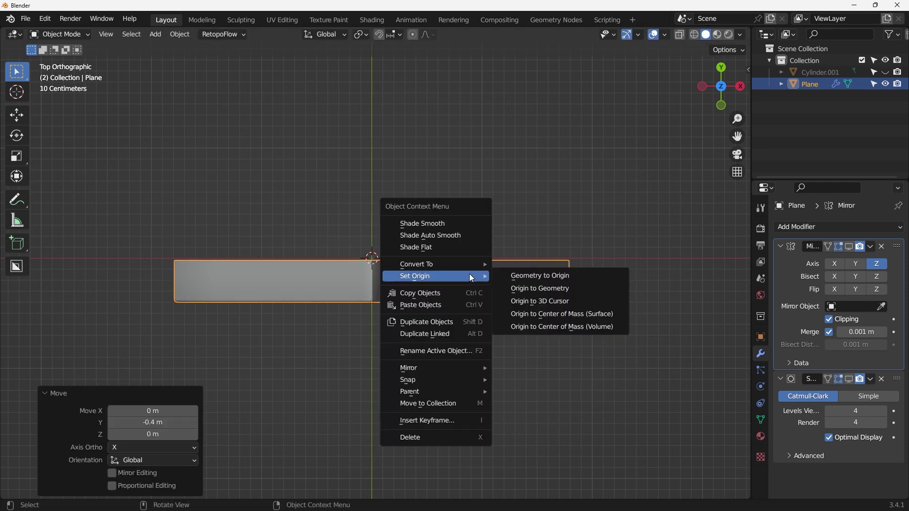
pyautogui.click(550, 300)
pyautogui.click(850, 247)
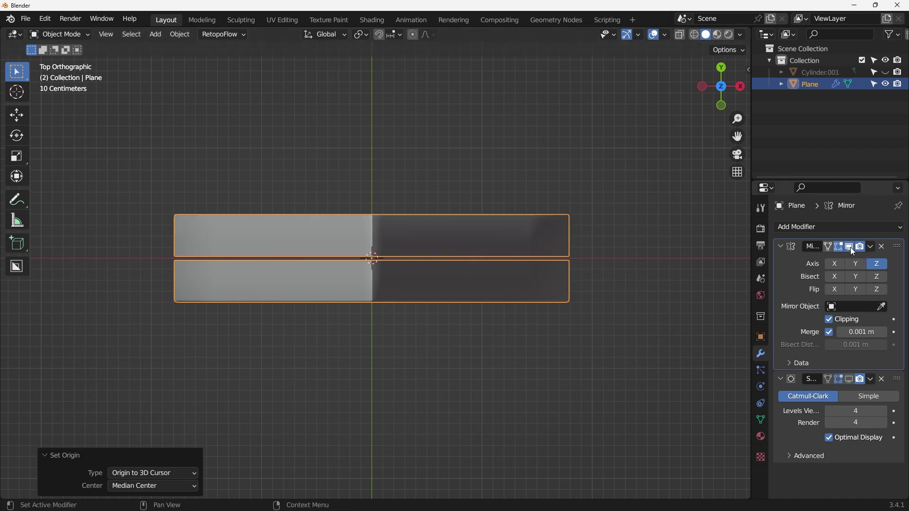
# Select all vertices along the half plate's open rear edge and move them in Y to clip onto the mirror plane
pyautogui.scroll(2, 470, 273)
pyautogui.press('Tab')
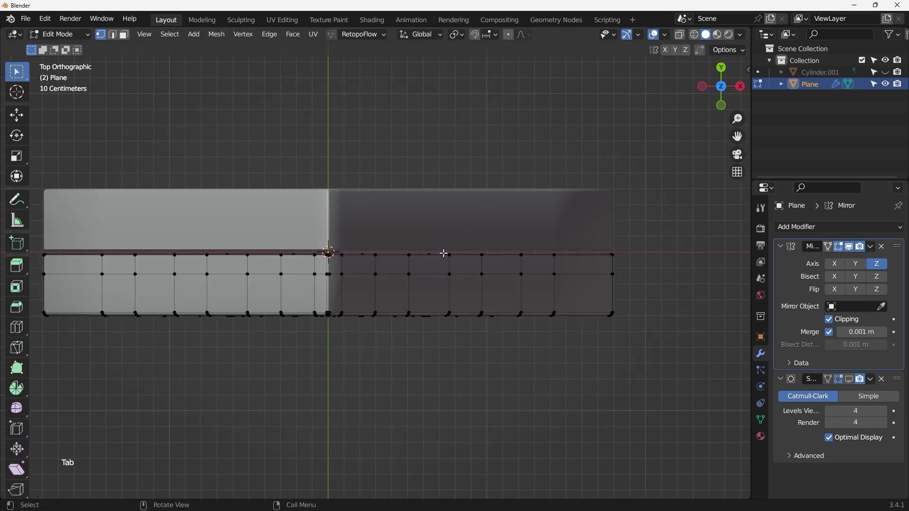
pyautogui.hotkey('alt', 'z')
pyautogui.scroll(-2, 445, 253)
pyautogui.keyDown('shift'); pyautogui.moveTo(452, 254); pyautogui.dragTo(472, 250, button='middle'); pyautogui.keyUp('shift')
pyautogui.scroll(2, 263, 264)
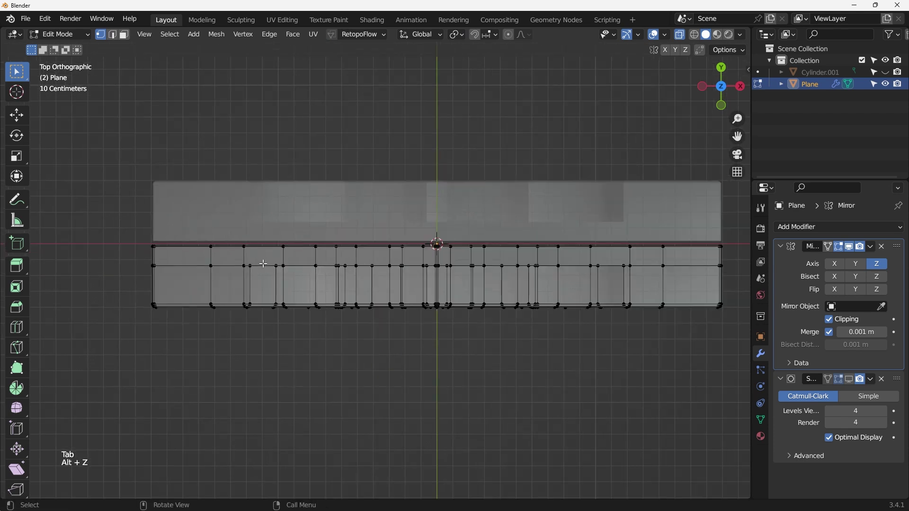
pyautogui.scroll(-2, 124, 235)
pyautogui.moveTo(118, 238); pyautogui.dragTo(552, 258)
pyautogui.moveTo(553, 258); pyautogui.dragTo(381, 245, button='middle')
pyautogui.hotkey('alt', 'z')
pyautogui.press('KP_7')
pyautogui.scroll(2, 324, 263)
pyautogui.press('g')
pyautogui.press('g')
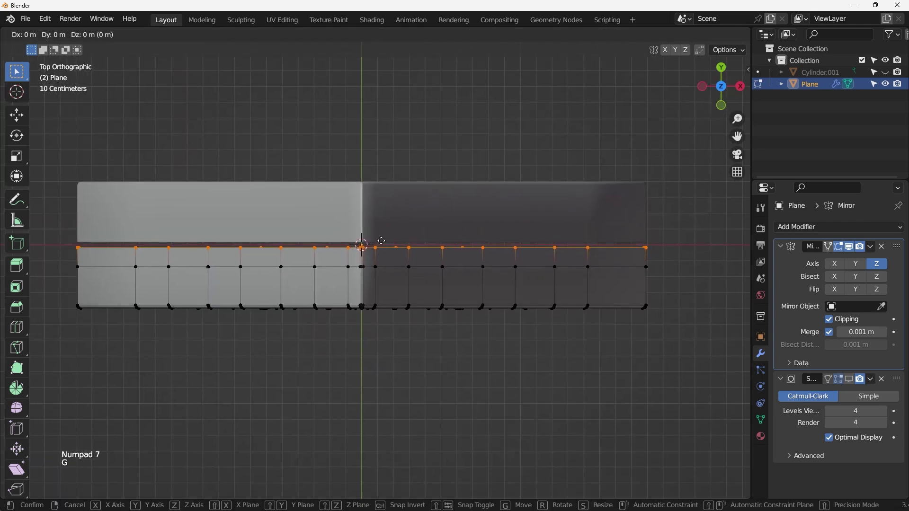
pyautogui.rightClick(382, 225)
pyautogui.press('g')
pyautogui.click(383, 193)
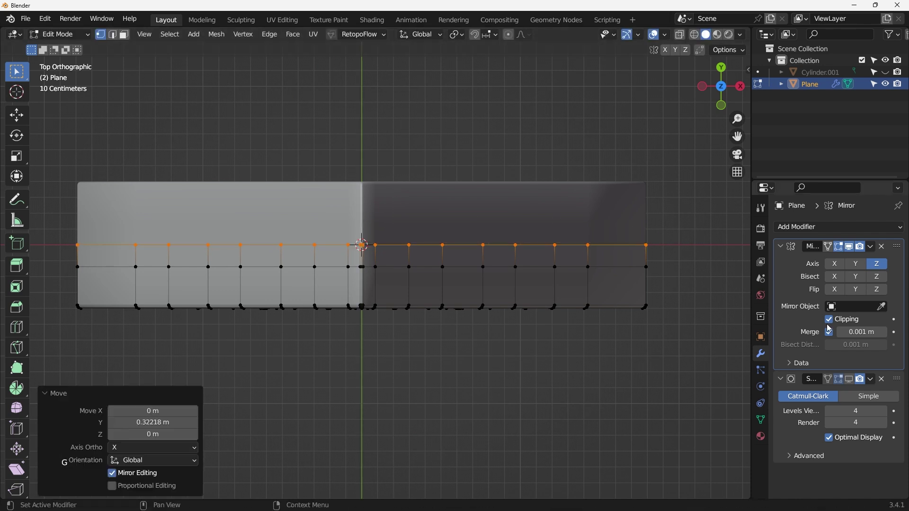
# In Object Mode, view the mirrored plate from the front, collapse the Mirror modifier settings and enable the Subdivision modifier in the viewport
pyautogui.moveTo(445, 242); pyautogui.dragTo(555, 222, button='middle')
pyautogui.press('Tab')
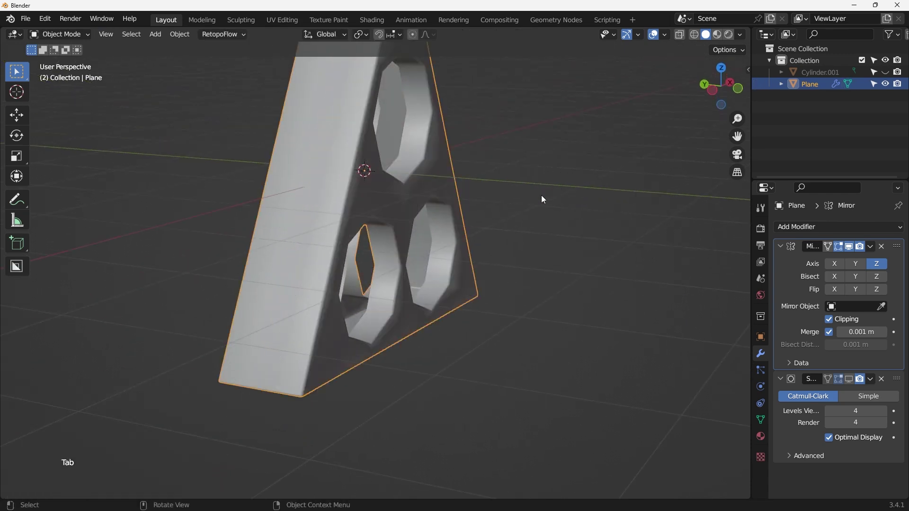
pyautogui.press('KP_1')
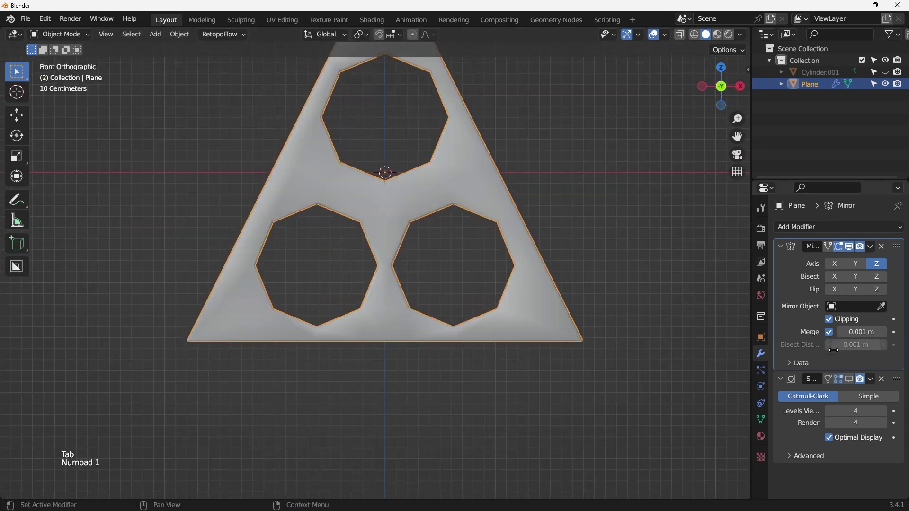
pyautogui.click(779, 246)
pyautogui.click(852, 261)
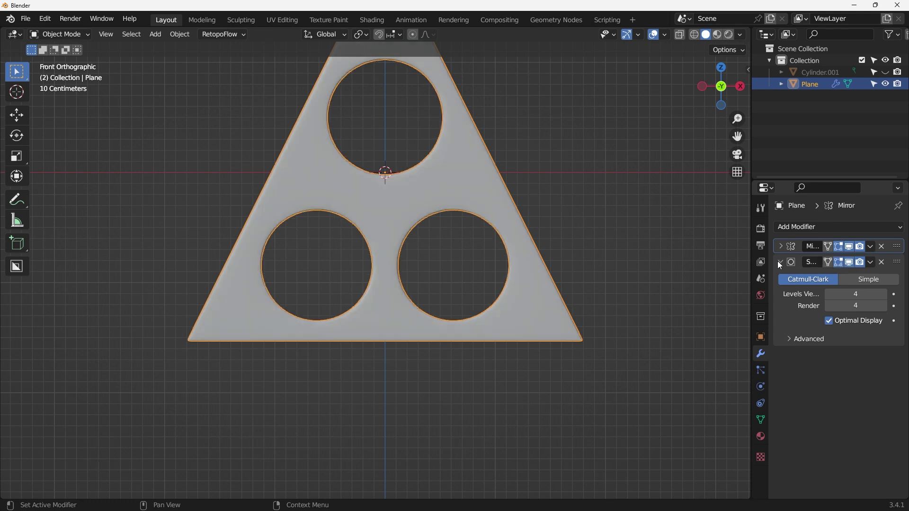
# Slide the edge loop between the mirror seam and the plate's front edge along the thickness, then return to Object Mode
pyautogui.moveTo(452, 223)
pyautogui.mouseDown(button='middle')
pyautogui.moveTo(454, 215)
pyautogui.moveTo(412, 217)
pyautogui.moveTo(417, 258)
pyautogui.moveTo(480, 217)
pyautogui.moveTo(440, 274)
pyautogui.moveTo(442, 215)
pyautogui.mouseUp(button='middle')
pyautogui.press('Tab')
pyautogui.keyDown('alt'); pyautogui.click(417, 199); pyautogui.keyUp('alt')
pyautogui.press('KP_7')
pyautogui.press('g')
pyautogui.press('g')
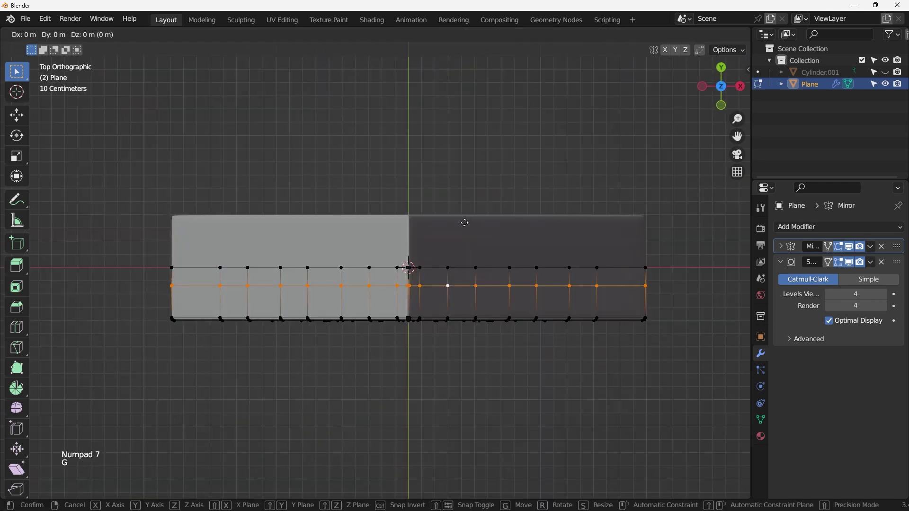
pyautogui.click(466, 230)
pyautogui.press('Tab')
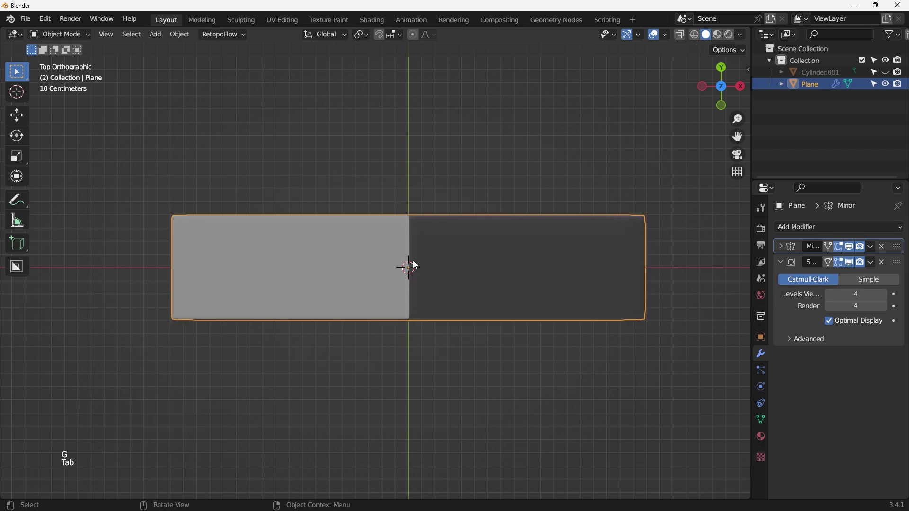
# Enter Edit Mode on the plate and turn off the Subdivision modifier's display in Edit Mode
pyautogui.moveTo(412, 264); pyautogui.dragTo(359, 159, button='middle')
pyautogui.scroll(3, 457, 161)
pyautogui.press('Tab')
pyautogui.scroll(2, 359, 157)
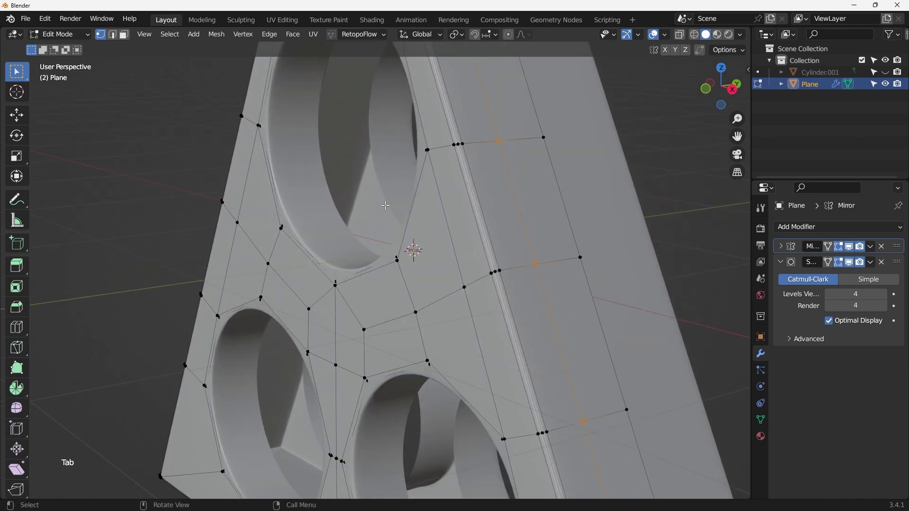
pyautogui.moveTo(385, 206); pyautogui.dragTo(412, 237, button='middle')
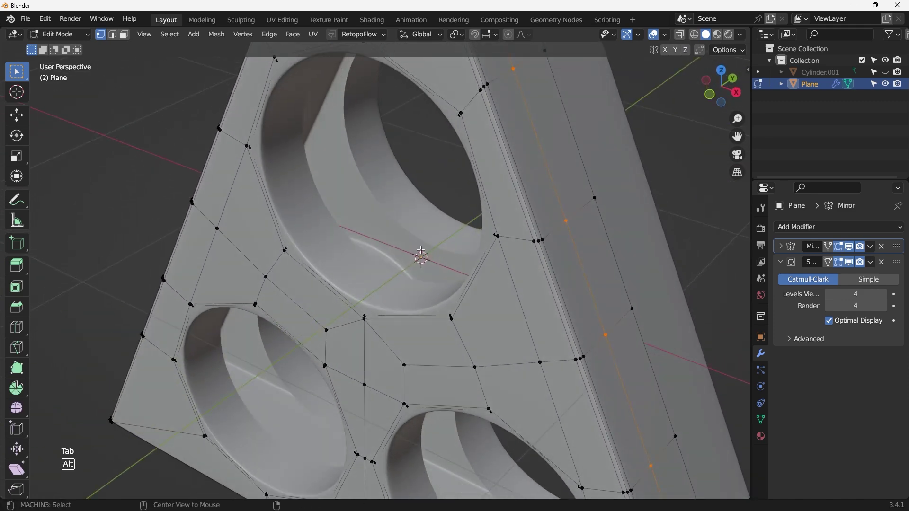
pyautogui.hotkey('alt', 'z')
pyautogui.scroll(1, 405, 258)
pyautogui.hotkey('alt', 'z')
pyautogui.scroll(-3, 405, 258)
pyautogui.moveTo(405, 258); pyautogui.dragTo(342, 170, button='middle')
pyautogui.scroll(2, 342, 171)
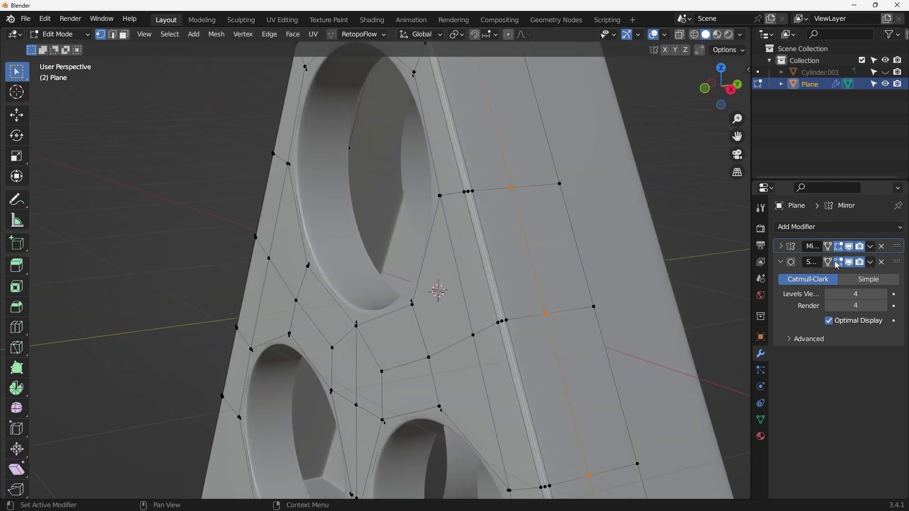
pyautogui.click(838, 263)
pyautogui.moveTo(363, 220); pyautogui.dragTo(367, 252, button='middle')
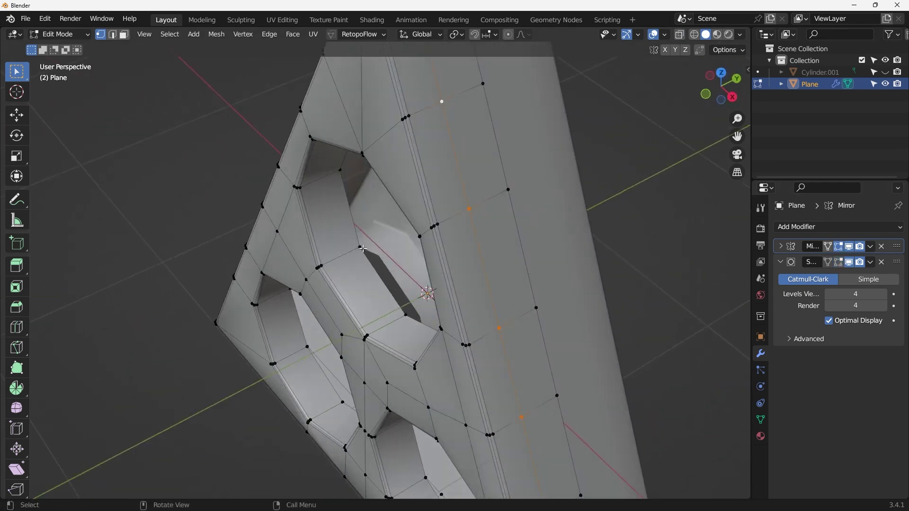
# Select the open rear edge loops of the inner walls of all three holes
pyautogui.keyDown('alt'); pyautogui.click(368, 253); pyautogui.keyUp('alt')
pyautogui.scroll(-3, 426, 251)
pyautogui.moveTo(426, 251); pyautogui.dragTo(489, 188, button='middle')
pyautogui.moveTo(531, 360); pyautogui.dragTo(565, 341, button='middle')
pyautogui.hotkey('shift', 'alt')
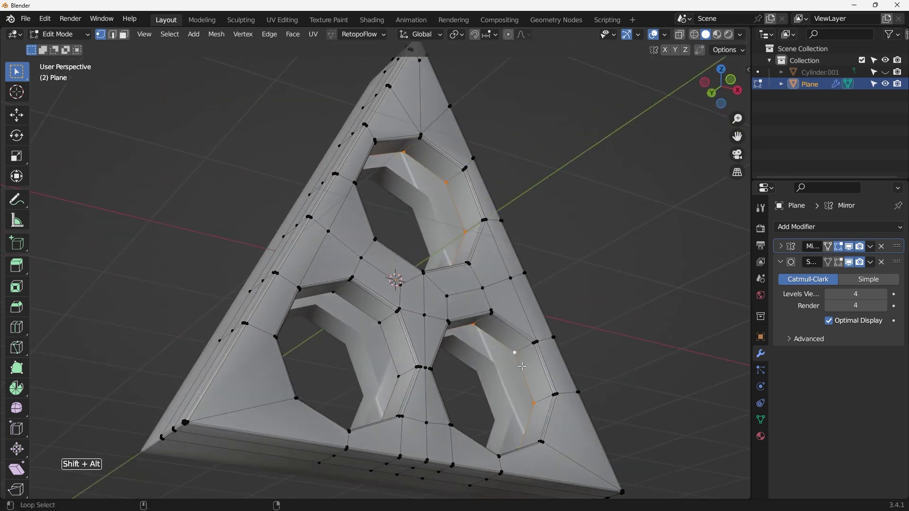
pyautogui.moveTo(522, 367); pyautogui.dragTo(423, 419, button='middle')
# From the top view with X-ray, move the hole edge loops in Y to clip onto the mirror plane, then return to Object Mode
pyautogui.press('KP_7')
pyautogui.hotkey('alt', 'z')
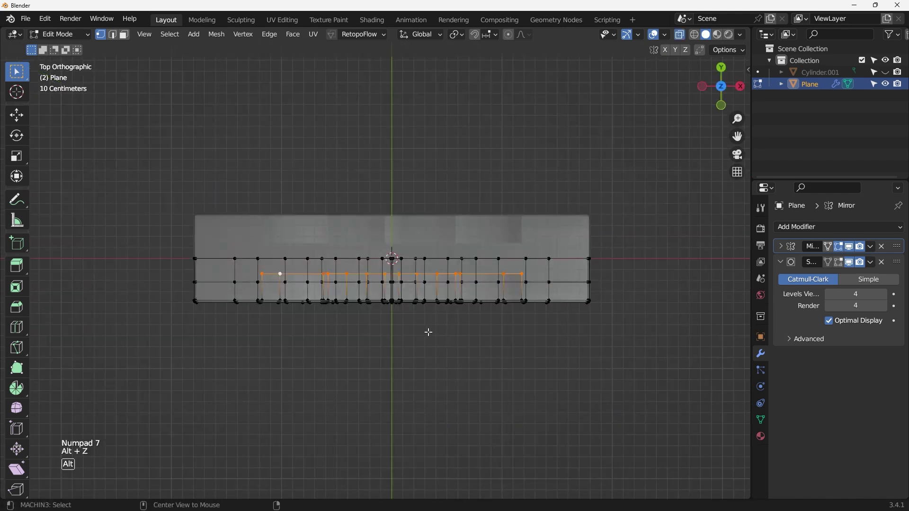
pyautogui.press('g')
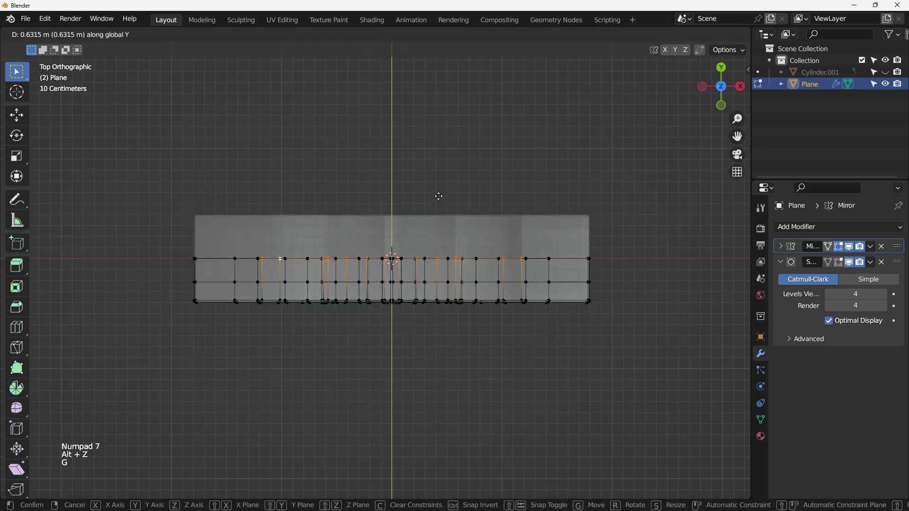
pyautogui.click(438, 196)
pyautogui.press('Tab')
# Examine the mirrored plate's smoothed surface and hole walls from close up and from a distance
pyautogui.moveTo(448, 146); pyautogui.dragTo(469, 151, button='middle')
pyautogui.scroll(3, 484, 246)
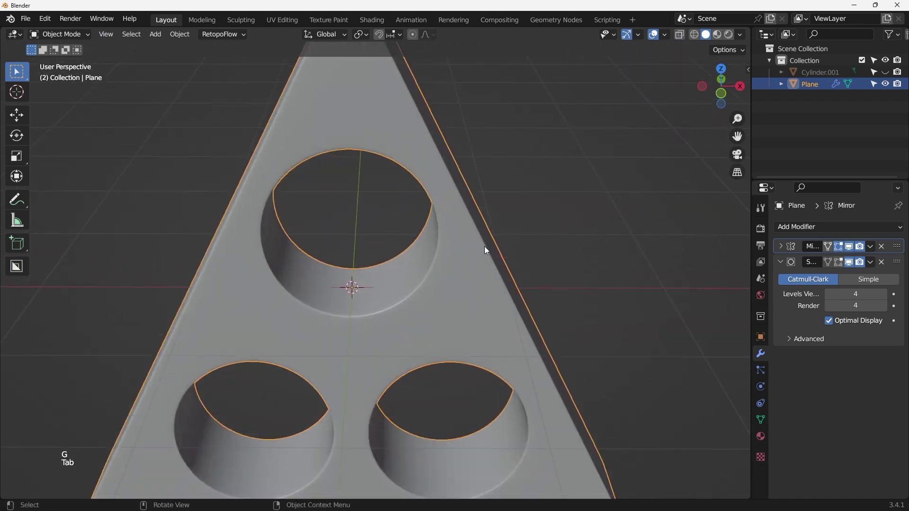
pyautogui.moveTo(485, 246); pyautogui.dragTo(486, 274, button='middle')
pyautogui.click(556, 223)
pyautogui.scroll(-2, 556, 223)
pyautogui.click(477, 279)
pyautogui.scroll(-3, 477, 279)
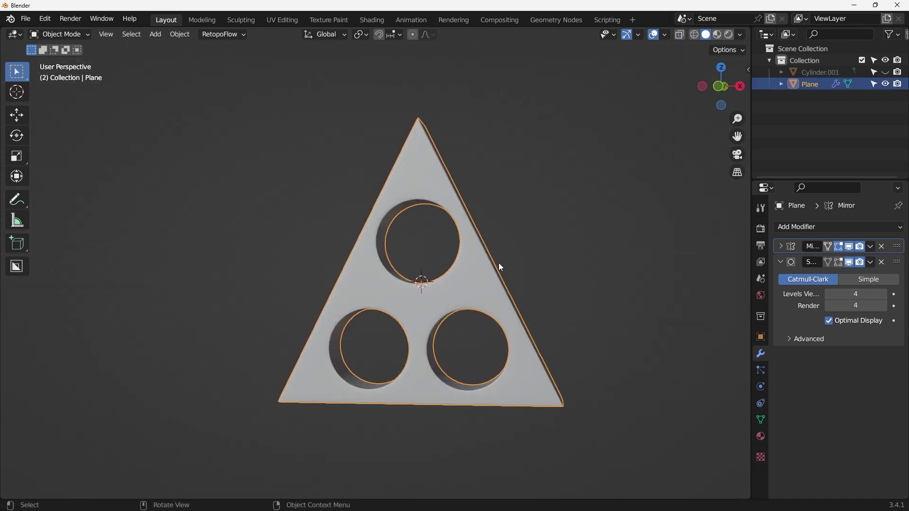
# Check the mesh topology in face select mode by selecting all faces with 4 vertices, then clear the selection
pyautogui.press('Tab')
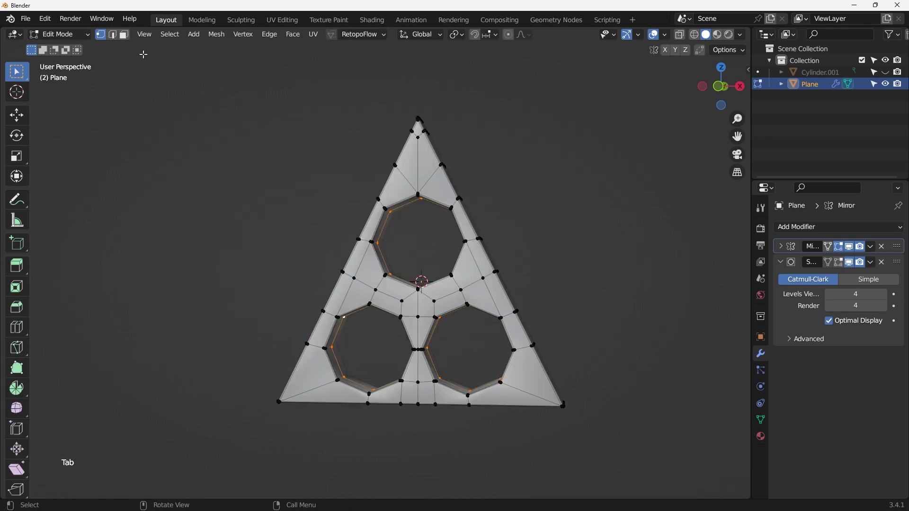
pyautogui.click(124, 34)
pyautogui.keyDown('shift'); pyautogui.moveTo(211, 177); pyautogui.dragTo(173, 171, button='middle'); pyautogui.keyUp('shift')
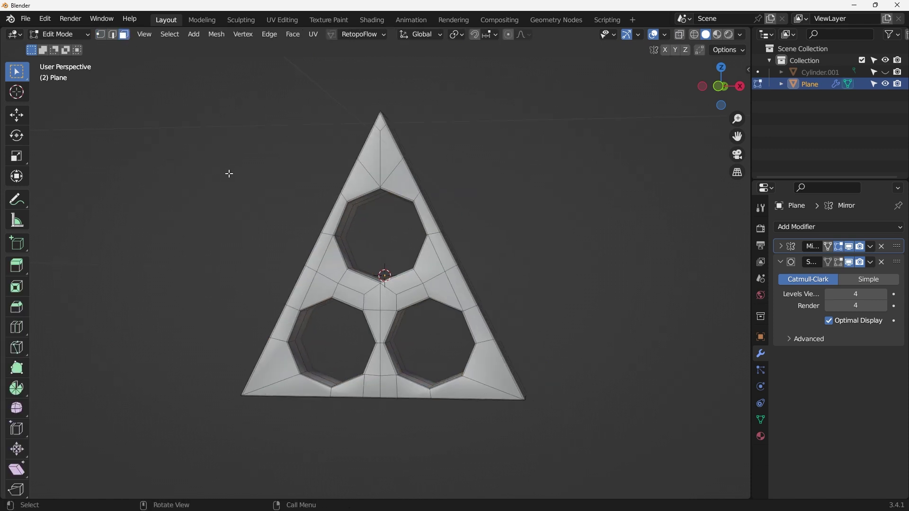
pyautogui.moveTo(229, 174); pyautogui.dragTo(214, 182, button='middle')
pyautogui.press('q')
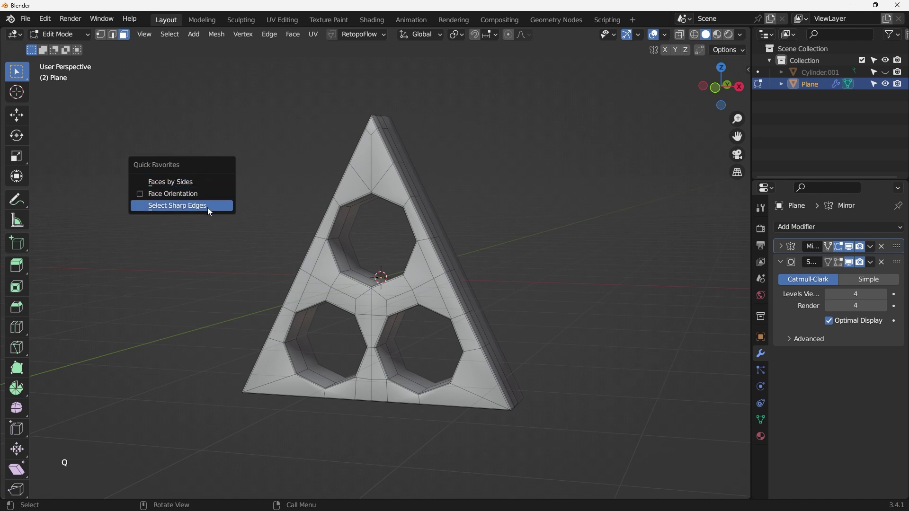
pyautogui.click(212, 182)
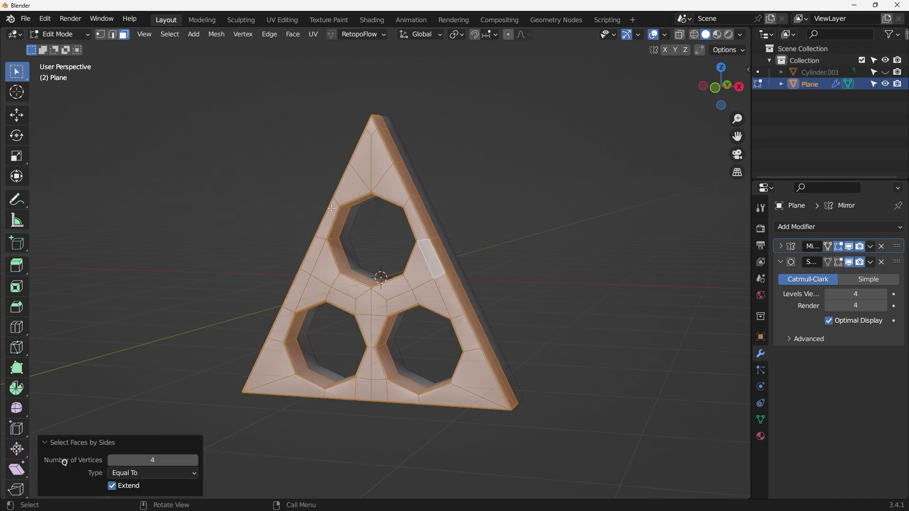
pyautogui.scroll(2, 450, 204)
pyautogui.moveTo(450, 203); pyautogui.dragTo(431, 253, button='middle')
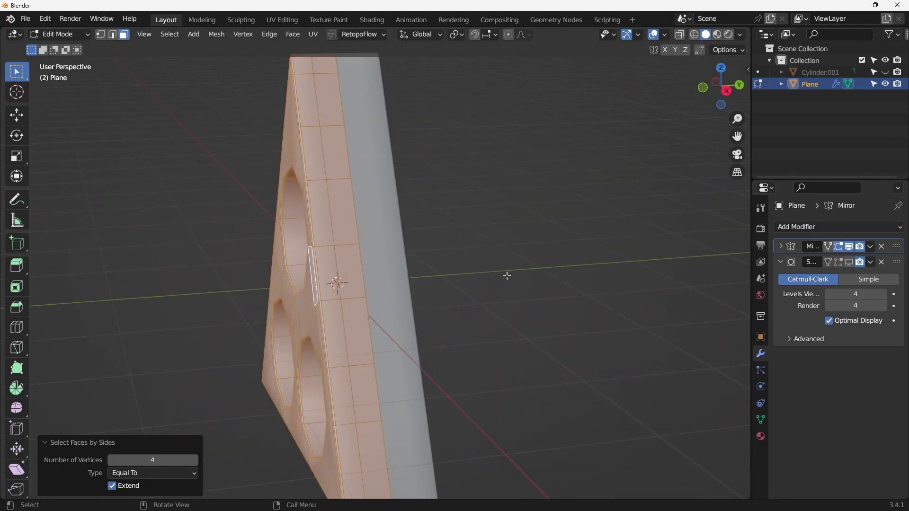
pyautogui.moveTo(507, 276); pyautogui.dragTo(661, 276, button='middle')
pyautogui.click(633, 261)
# In Object Mode, turn on the Subdivision modifier's display in the viewport and Edit Mode, then deselect the plate
pyautogui.press('KP_1')
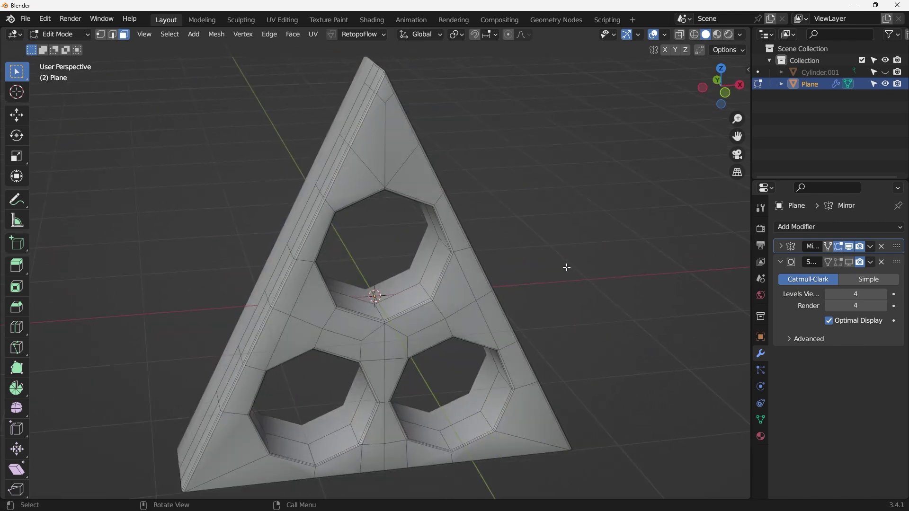
pyautogui.press('Tab')
pyautogui.click(498, 210)
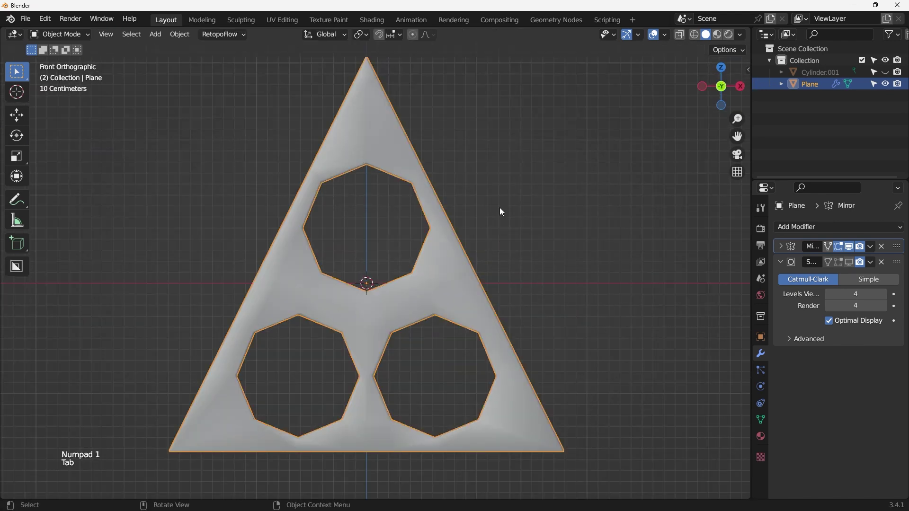
pyautogui.click(849, 262)
pyautogui.click(842, 262)
pyautogui.moveTo(462, 281); pyautogui.dragTo(558, 197, button='middle')
pyautogui.scroll(3, 464, 258)
pyautogui.click(470, 247)
# Review the finished triangular plate, examining its front face, edges and three round holes from several angles
pyautogui.moveTo(558, 197); pyautogui.dragTo(525, 213, button='middle')
pyautogui.scroll(-3, 487, 198)
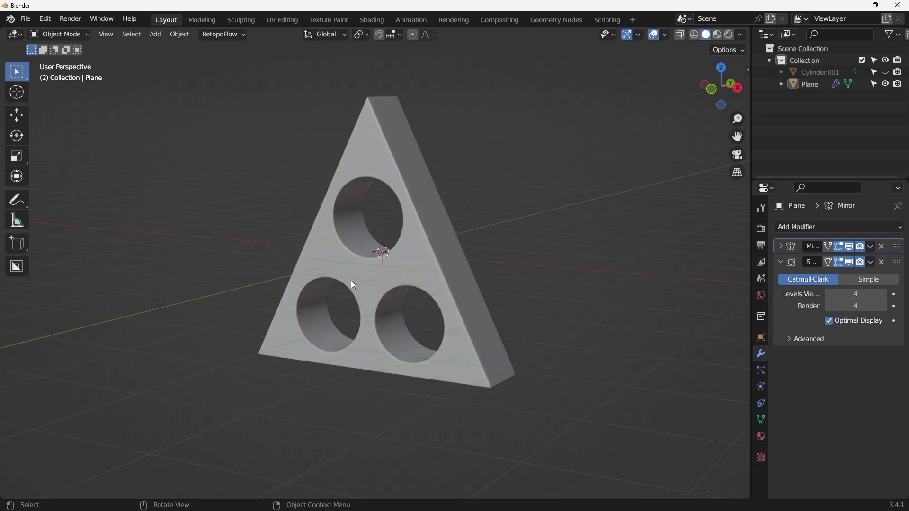
pyautogui.scroll(2, 355, 184)
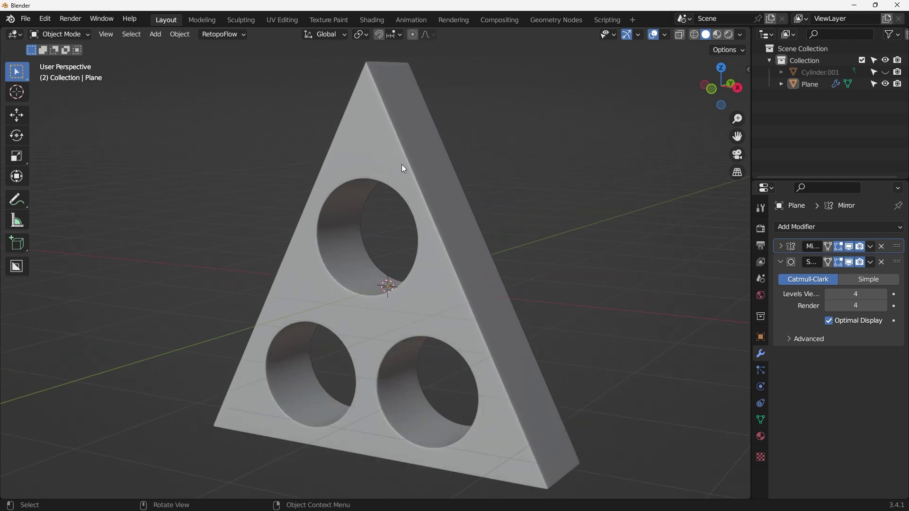
pyautogui.scroll(-2, 412, 231)
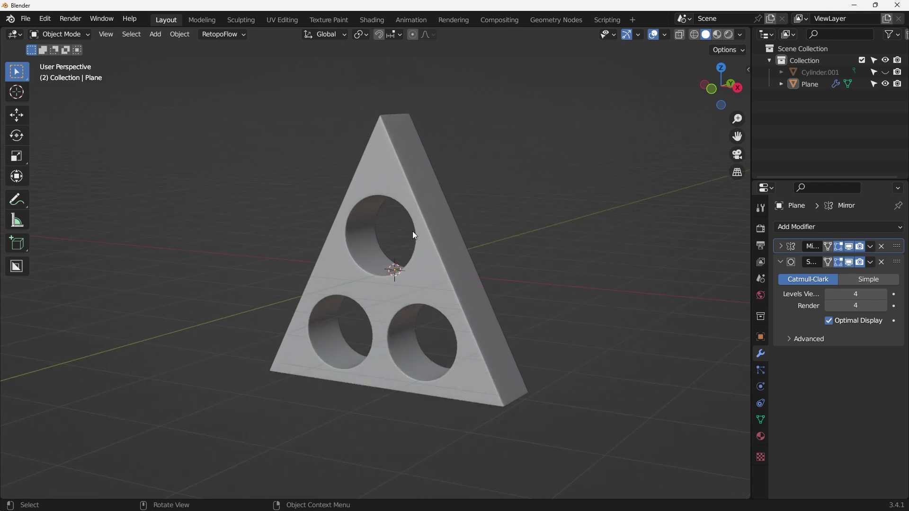
pyautogui.moveTo(413, 231); pyautogui.dragTo(421, 220, button='middle')
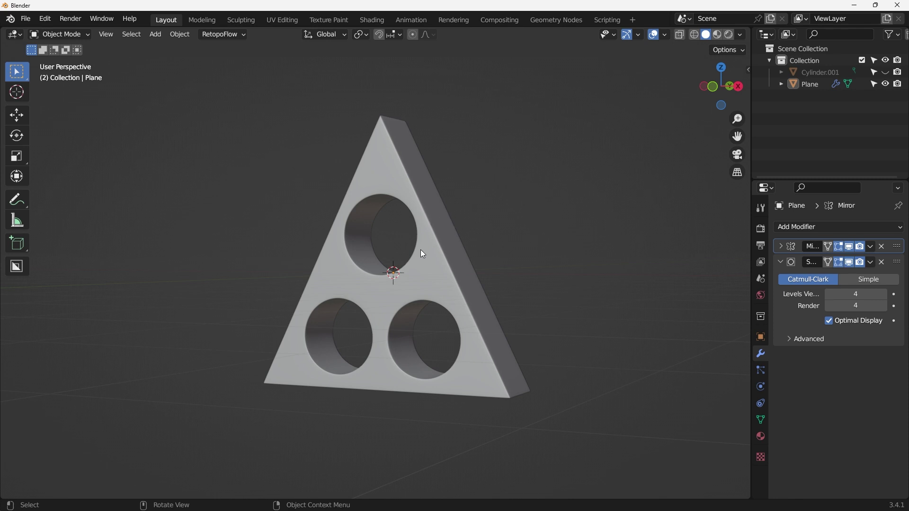
pyautogui.scroll(2, 420, 249)
pyautogui.scroll(-2, 407, 249)
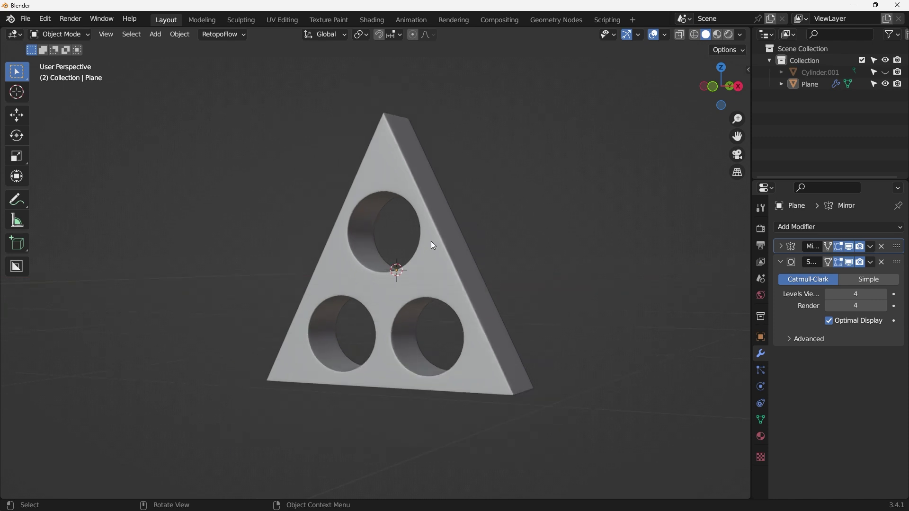
pyautogui.moveTo(432, 242); pyautogui.dragTo(397, 261, button='middle')
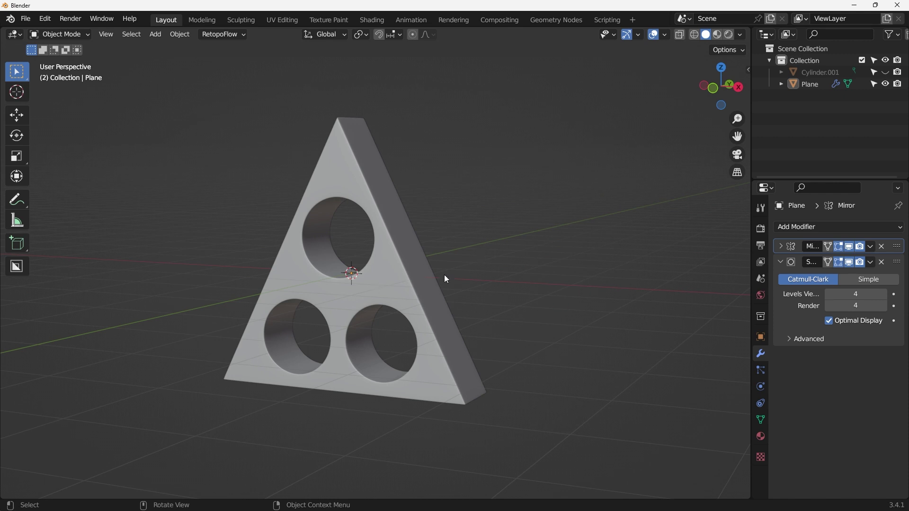
pyautogui.moveTo(407, 269); pyautogui.dragTo(326, 220, button='middle')
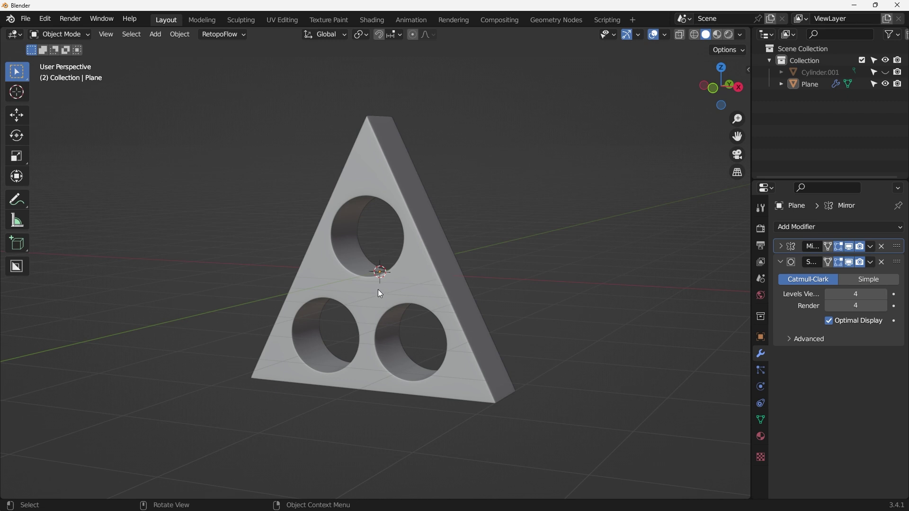
pyautogui.moveTo(376, 290); pyautogui.dragTo(381, 296, button='middle')
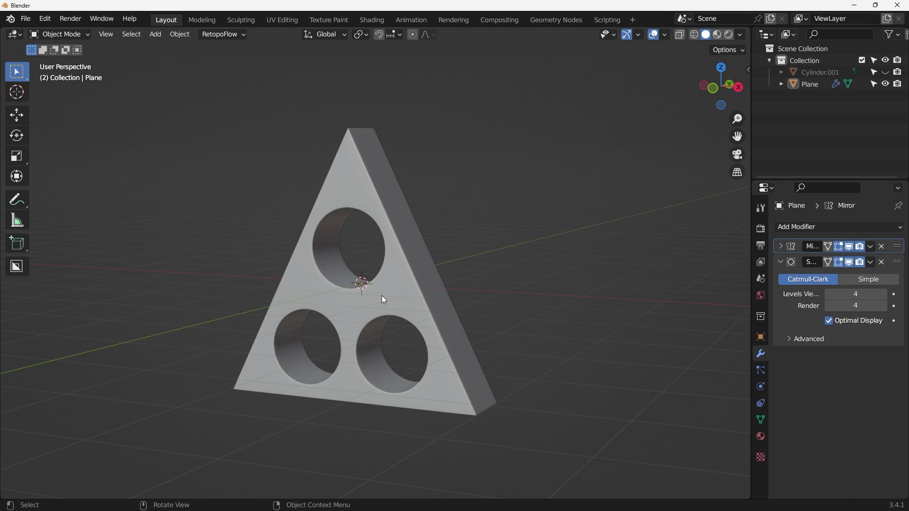